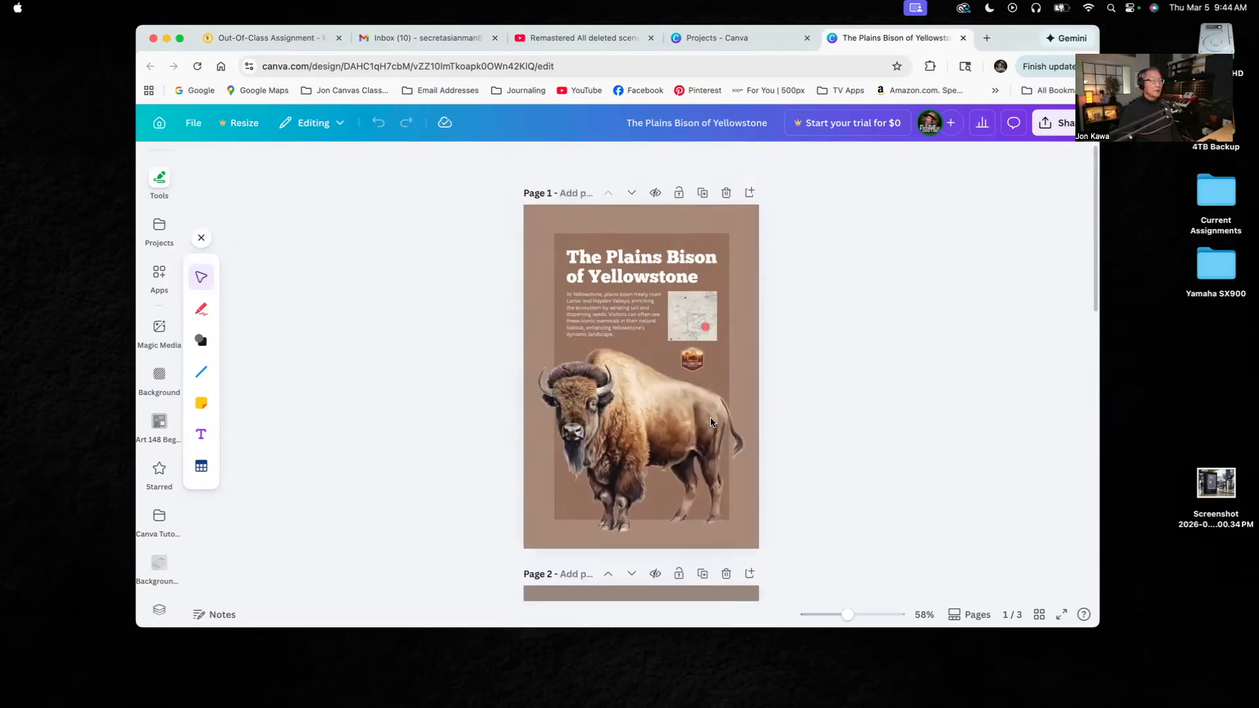
scroll(679, 427, "down", 8)
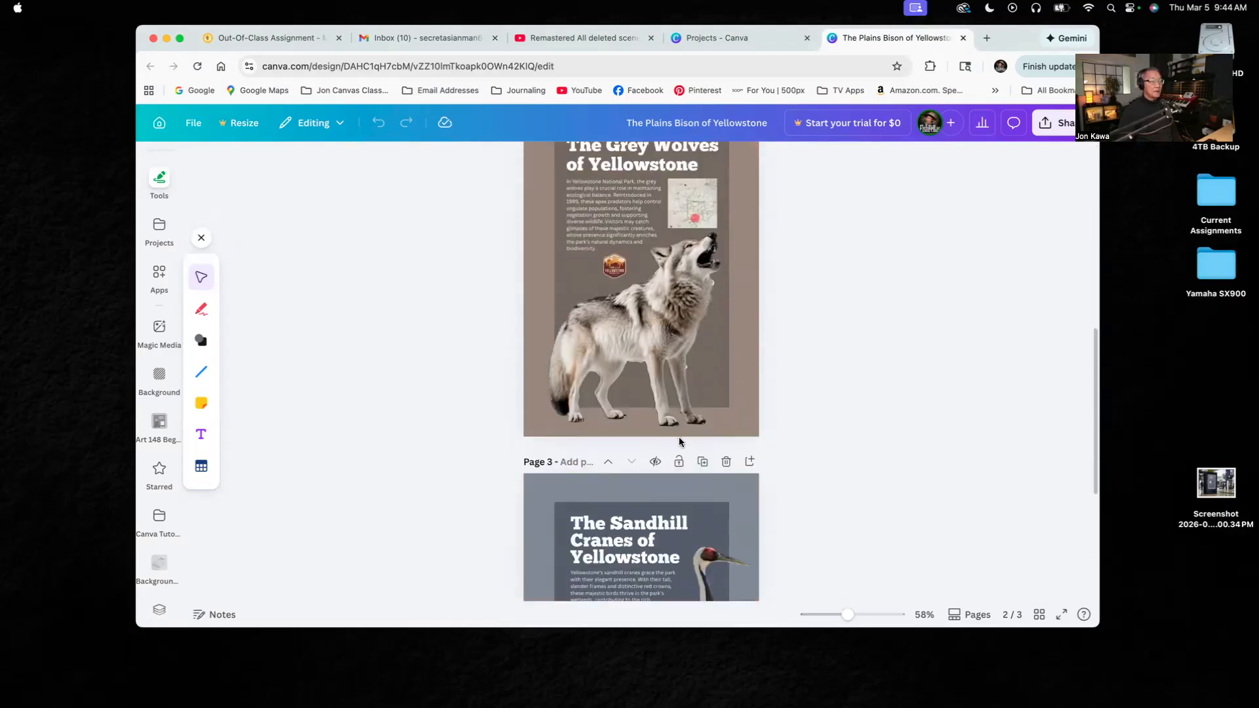
- Look over the Yellowstone poster pages and search the available apps for mockups
scroll(779, 406, "up", 8)
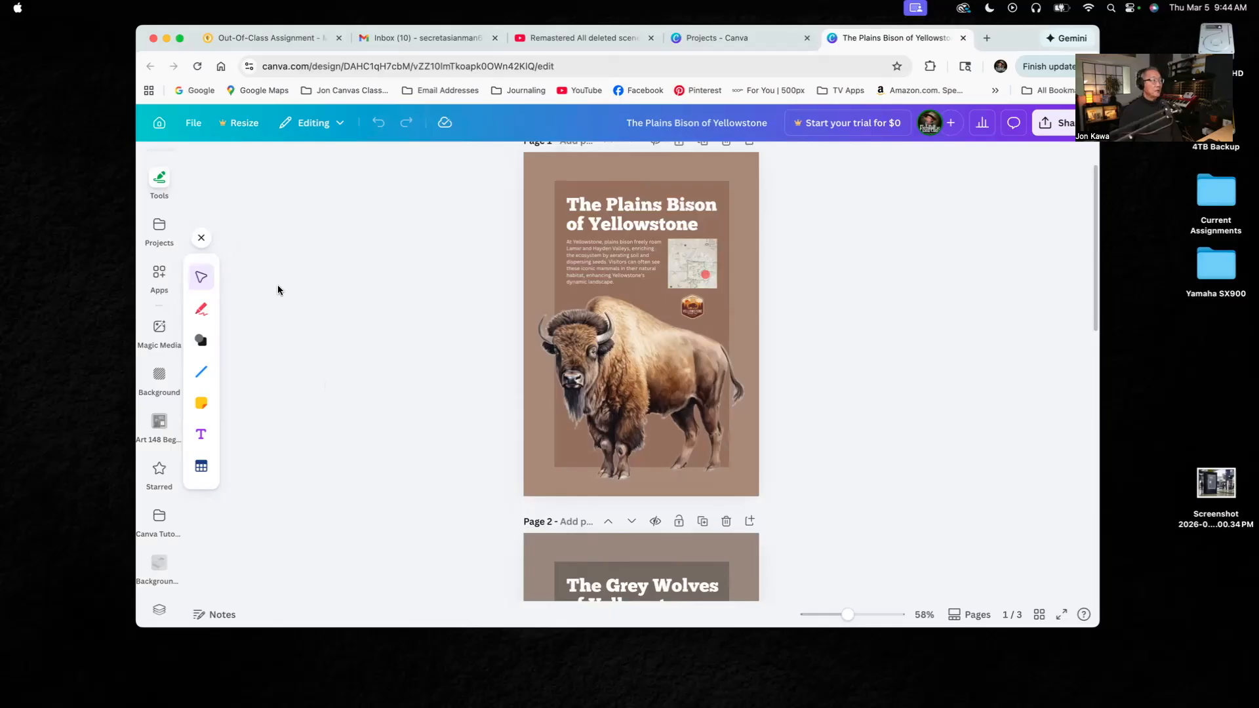
left_click(160, 281)
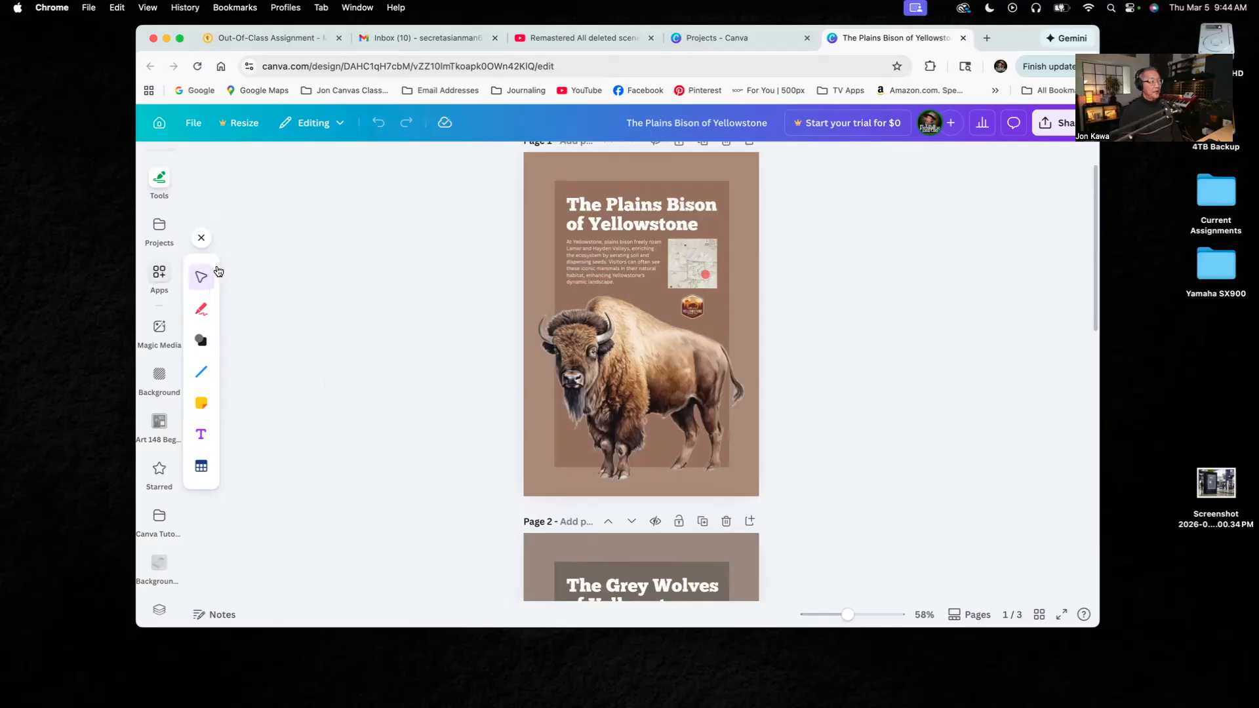
left_click(159, 274)
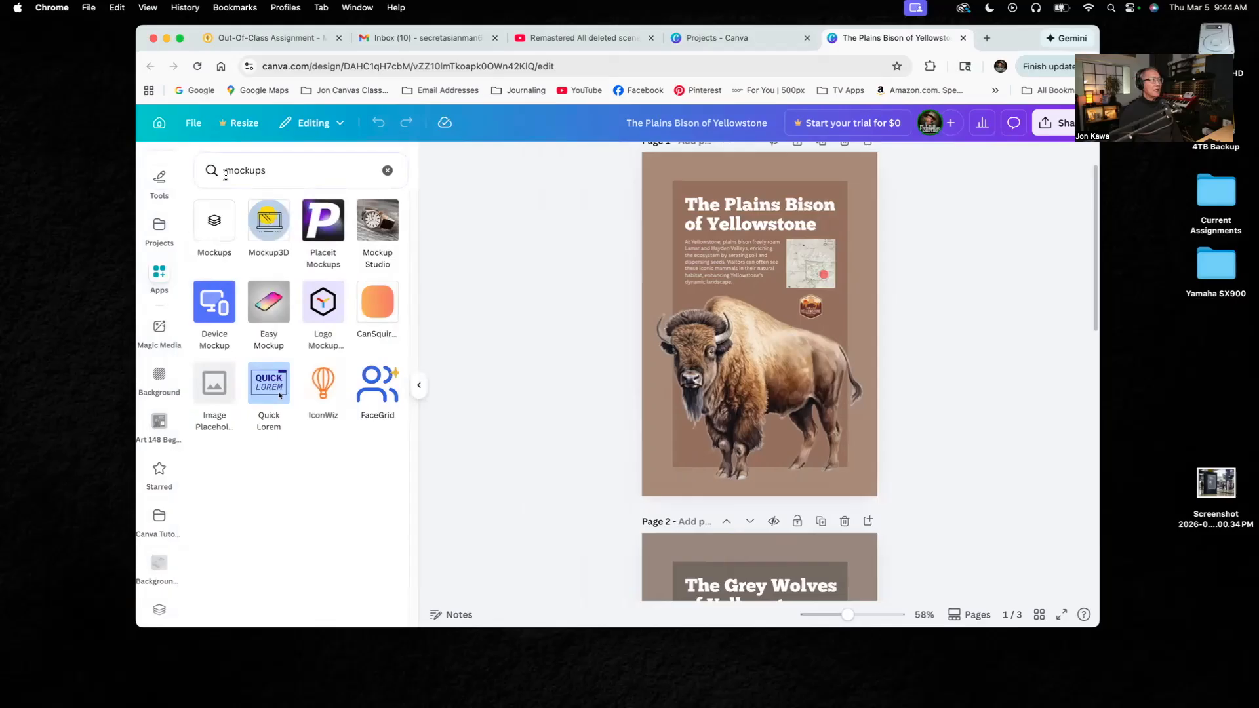
left_click_drag(280, 170, 198, 173)
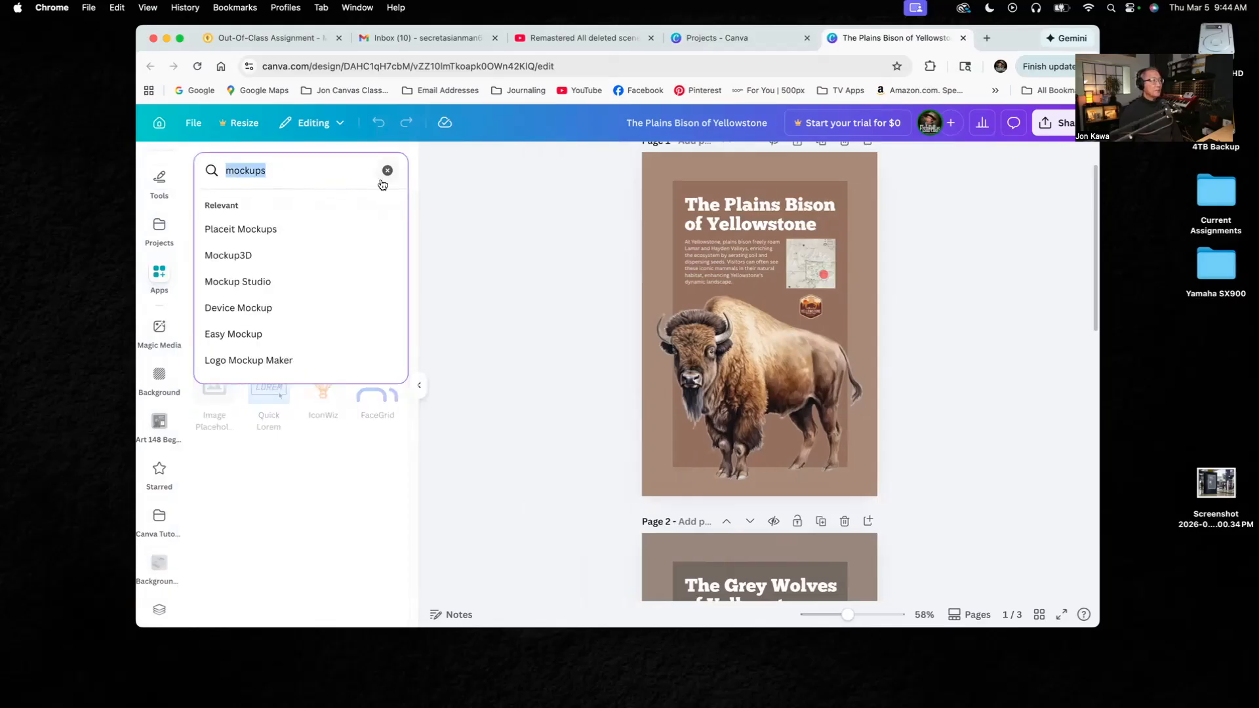
left_click(281, 176)
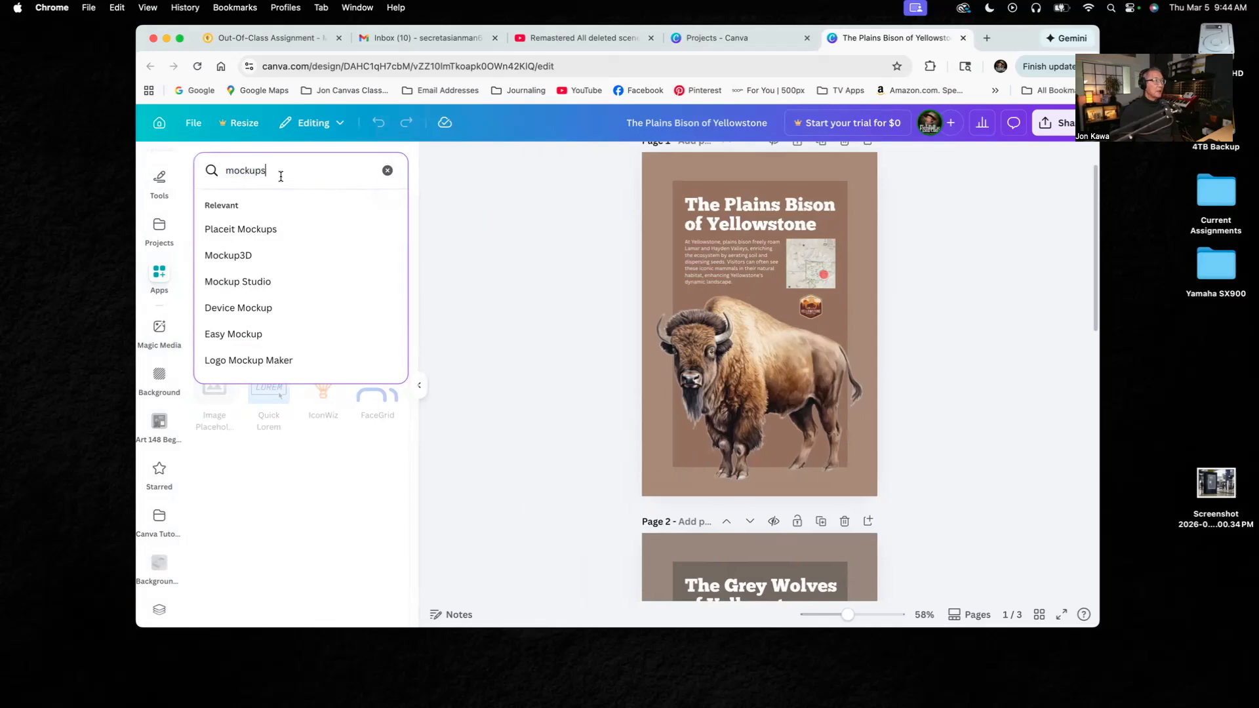
key("Return")
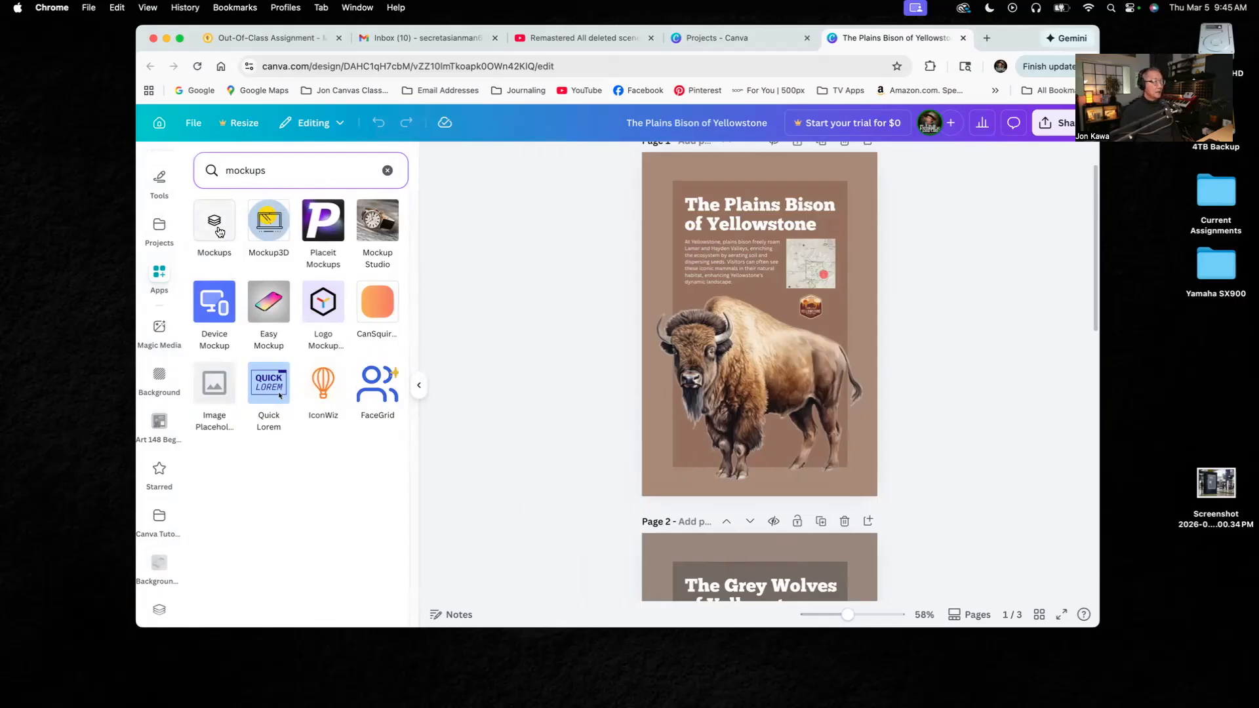
- Open the Mockups app and look through its categories down to Outdoor and Graphics
scroll(163, 400, "down", 1)
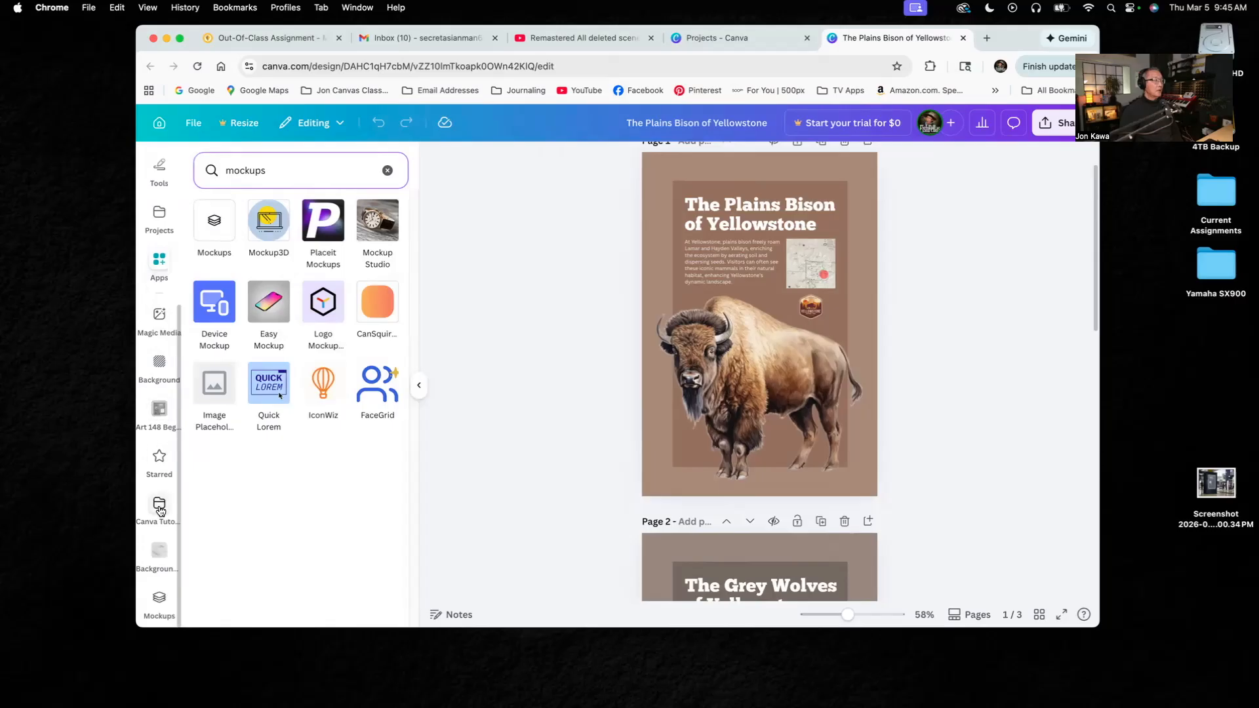
left_click(161, 601)
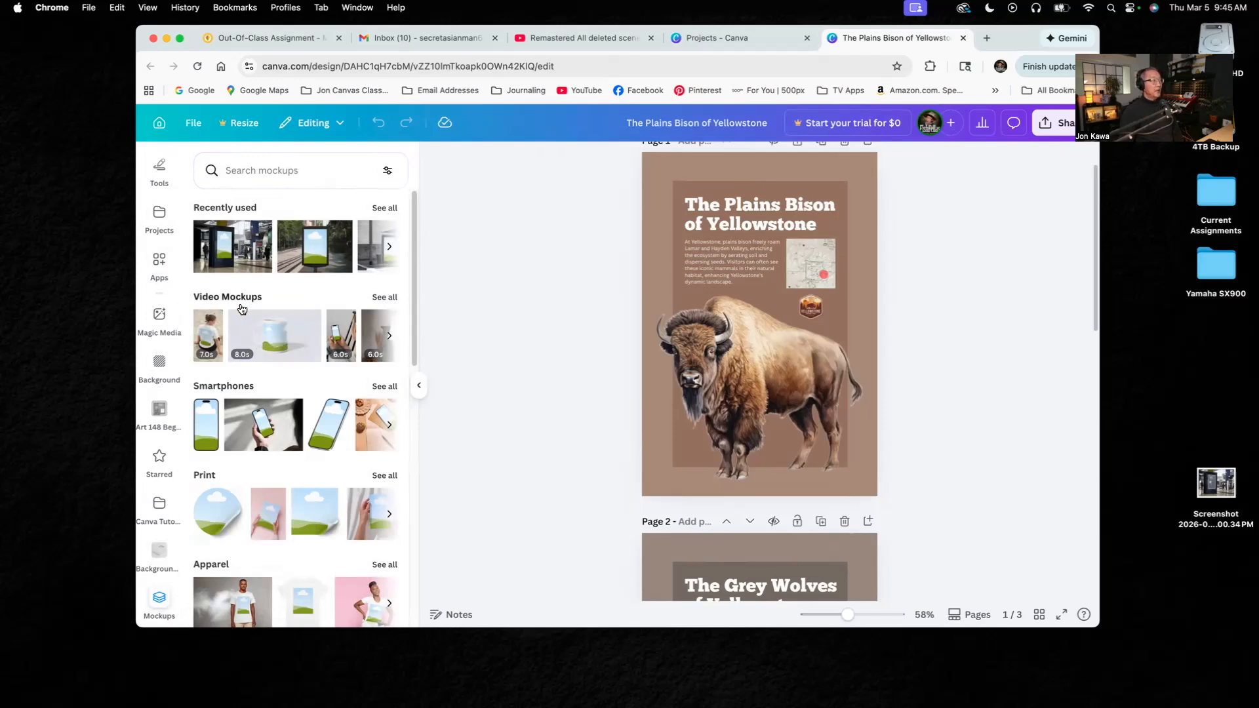
scroll(226, 400, "down", 4)
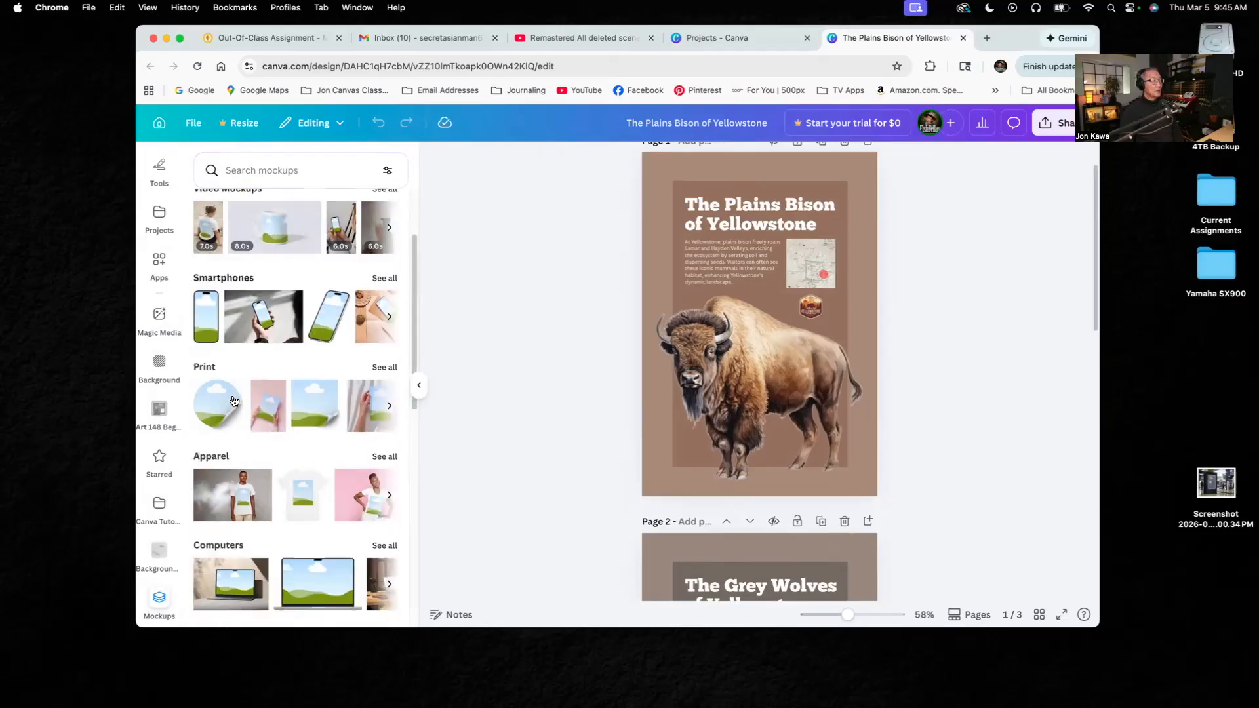
scroll(220, 426, "down", 5)
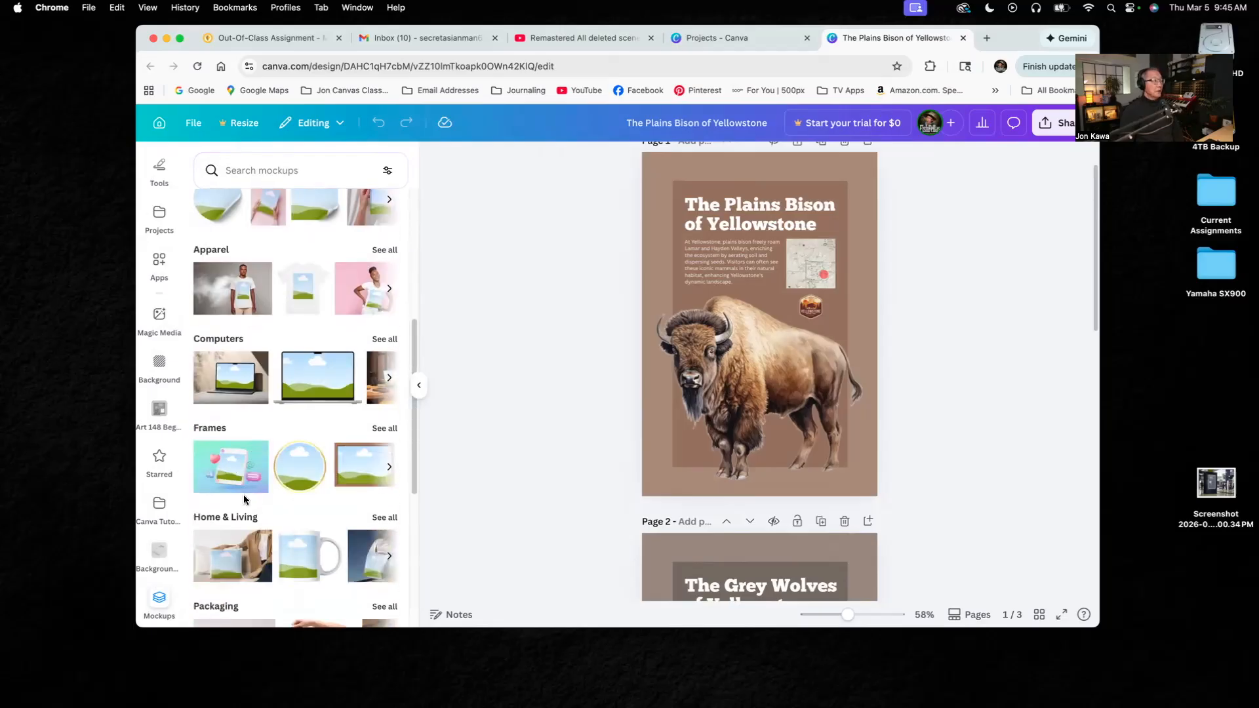
scroll(232, 479, "down", 3)
scroll(244, 501, "down", 3)
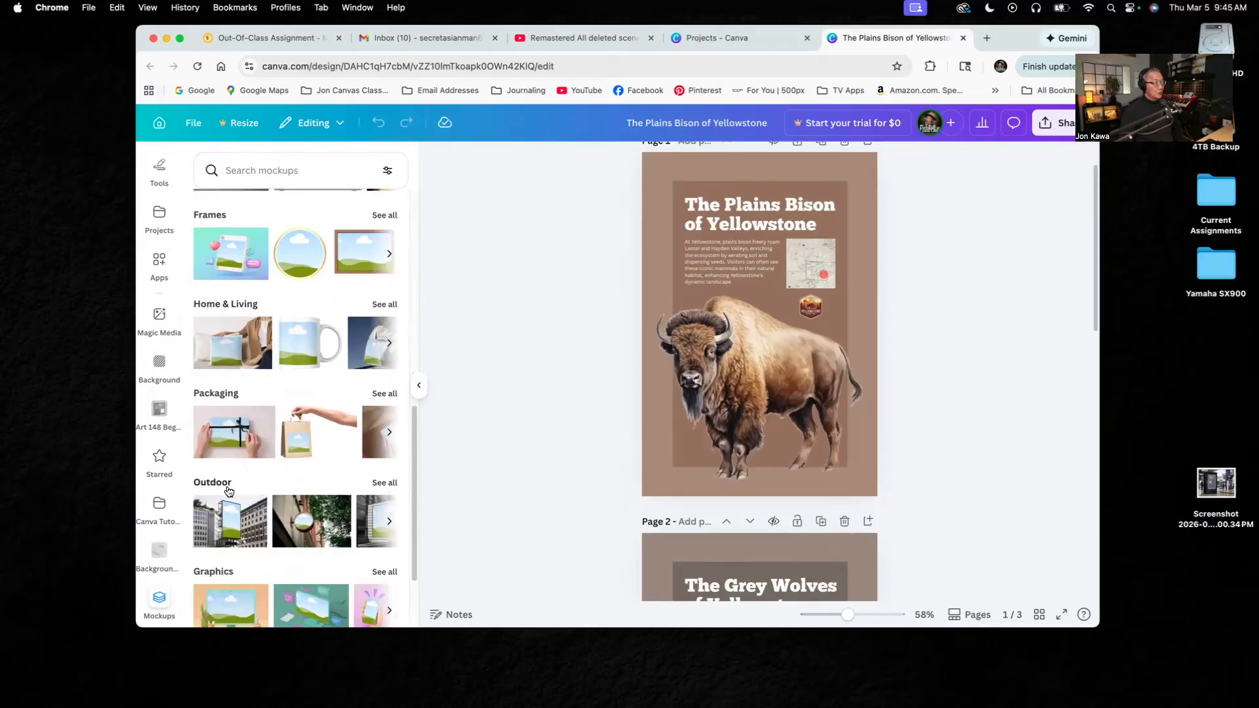
scroll(249, 501, "down", 1)
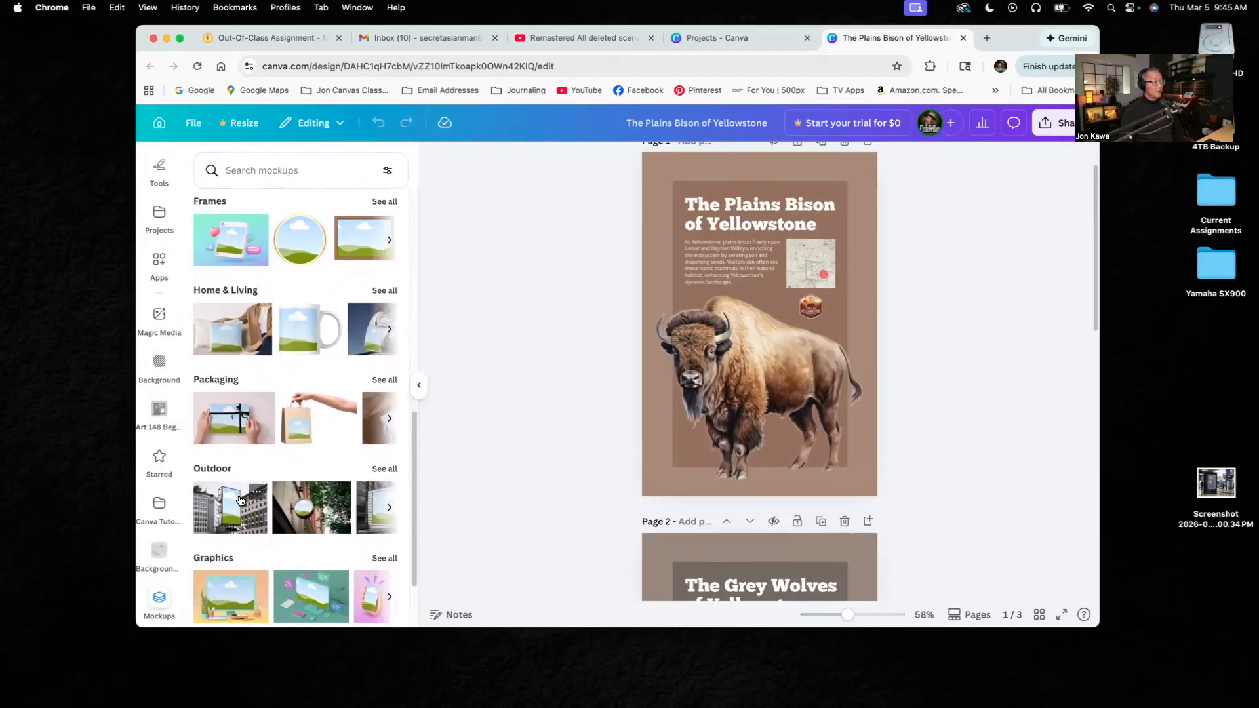
- Show all Outdoor mockups and examine them for billboard, bus shelter and sign scenes suited to a vertical poster
left_click(383, 446)
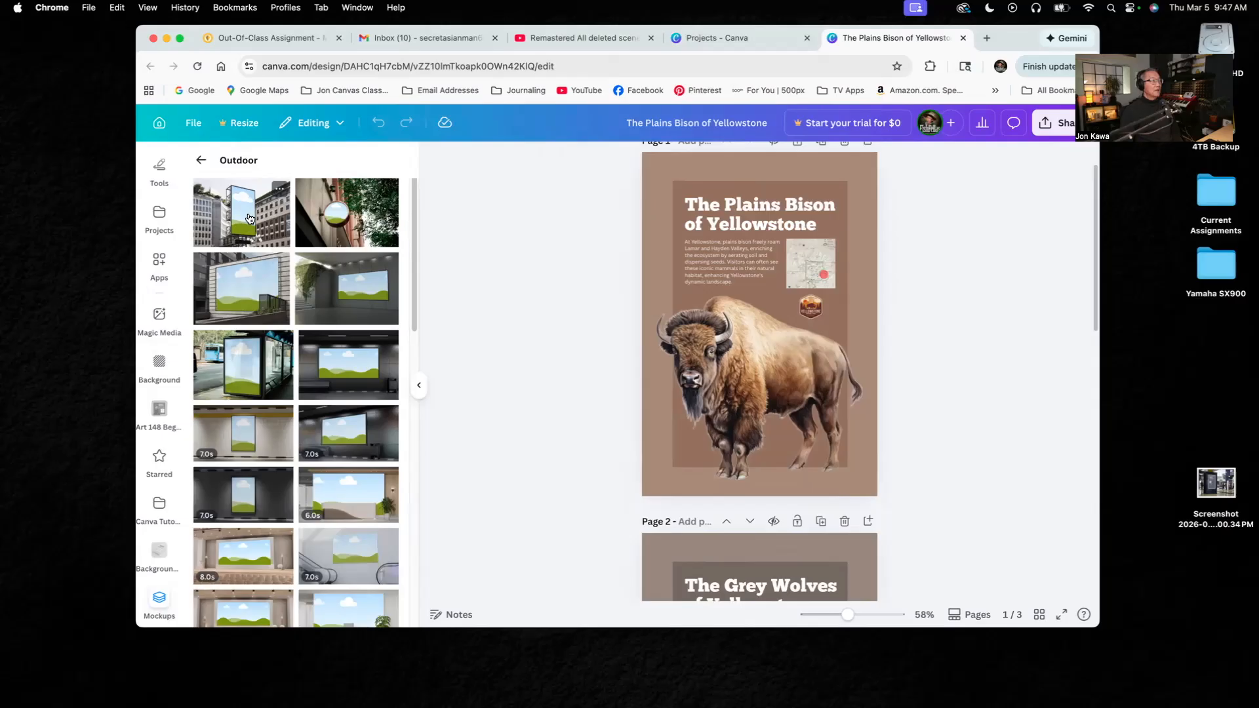
scroll(250, 406, "down", 4)
scroll(249, 408, "up", 2)
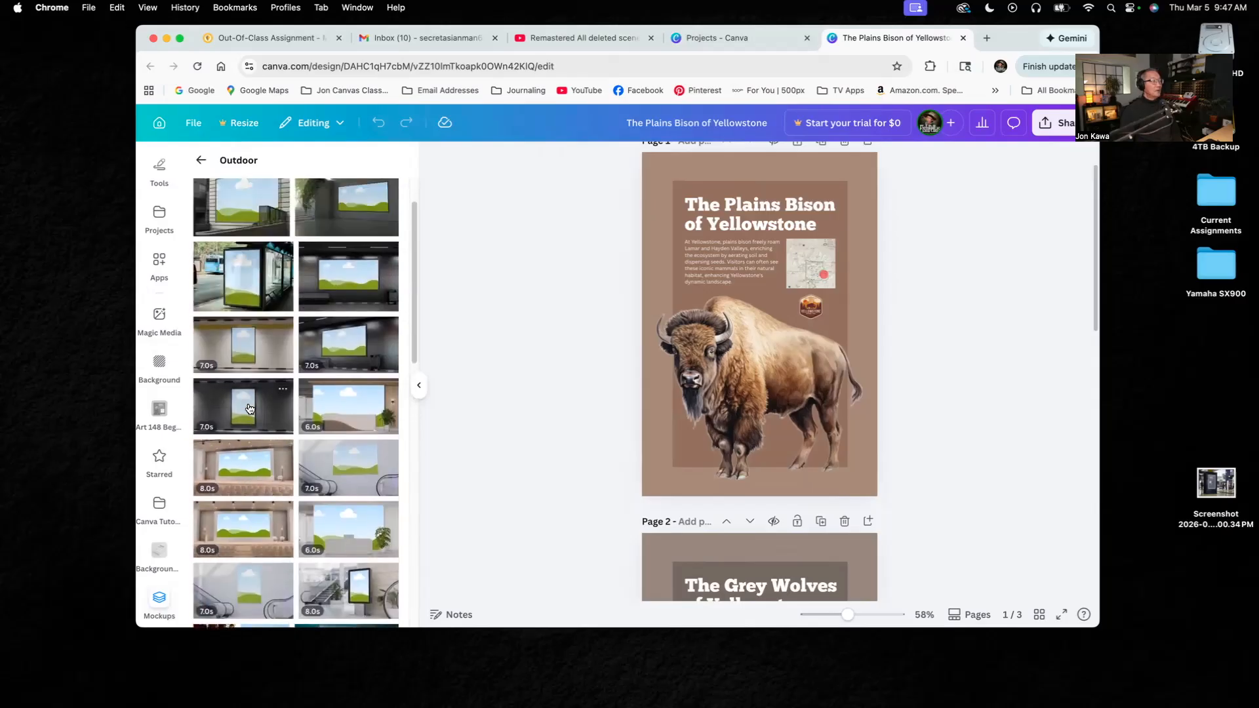
scroll(249, 410, "up", 1)
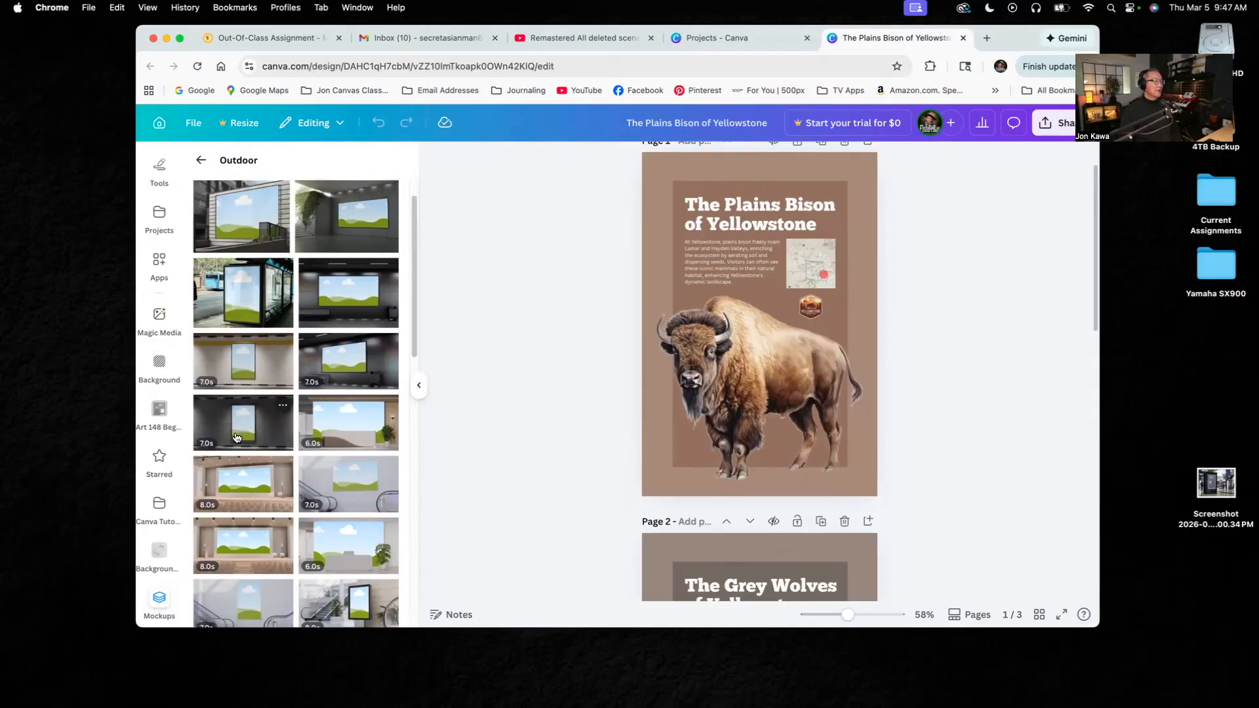
scroll(230, 431, "down", 3)
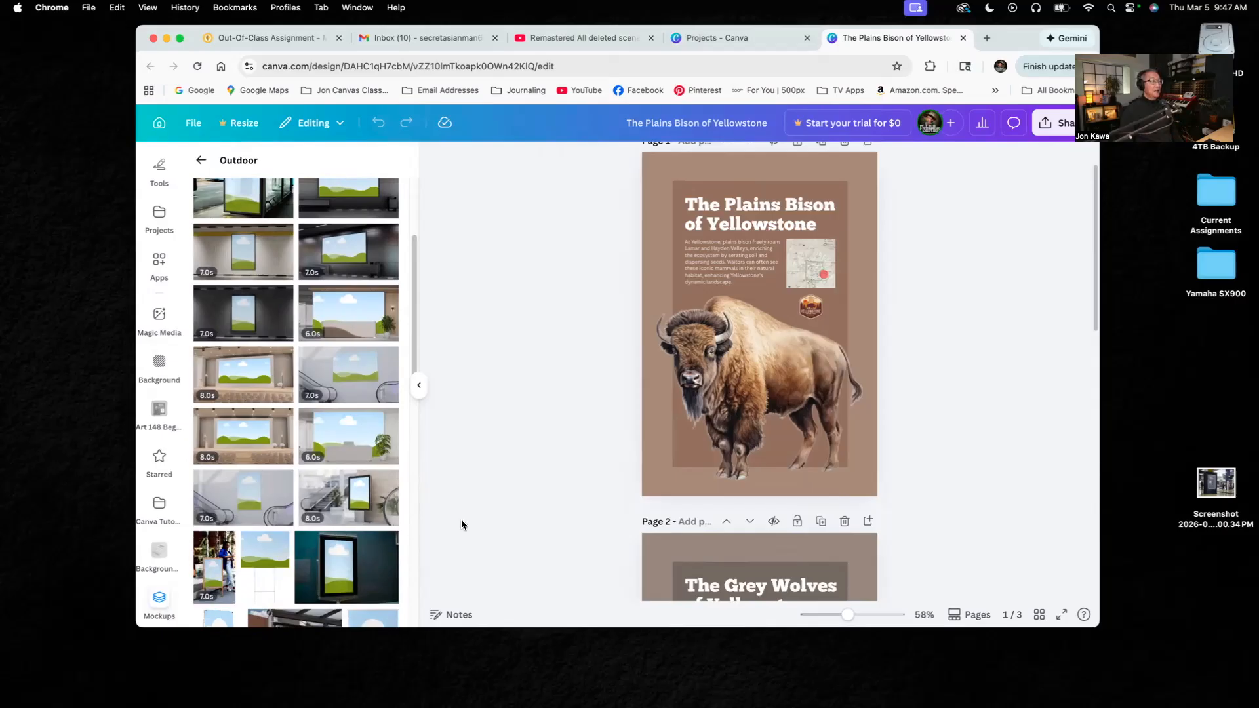
scroll(462, 522, "down", 3)
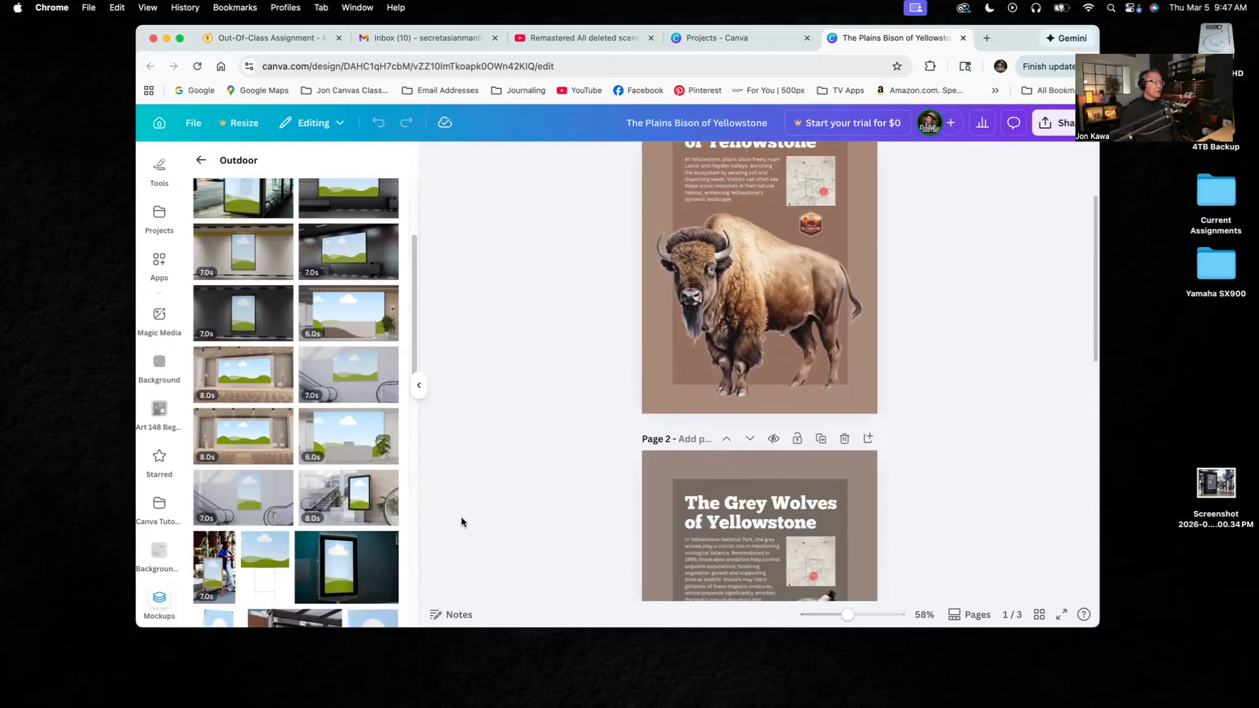
scroll(392, 541, "down", 5)
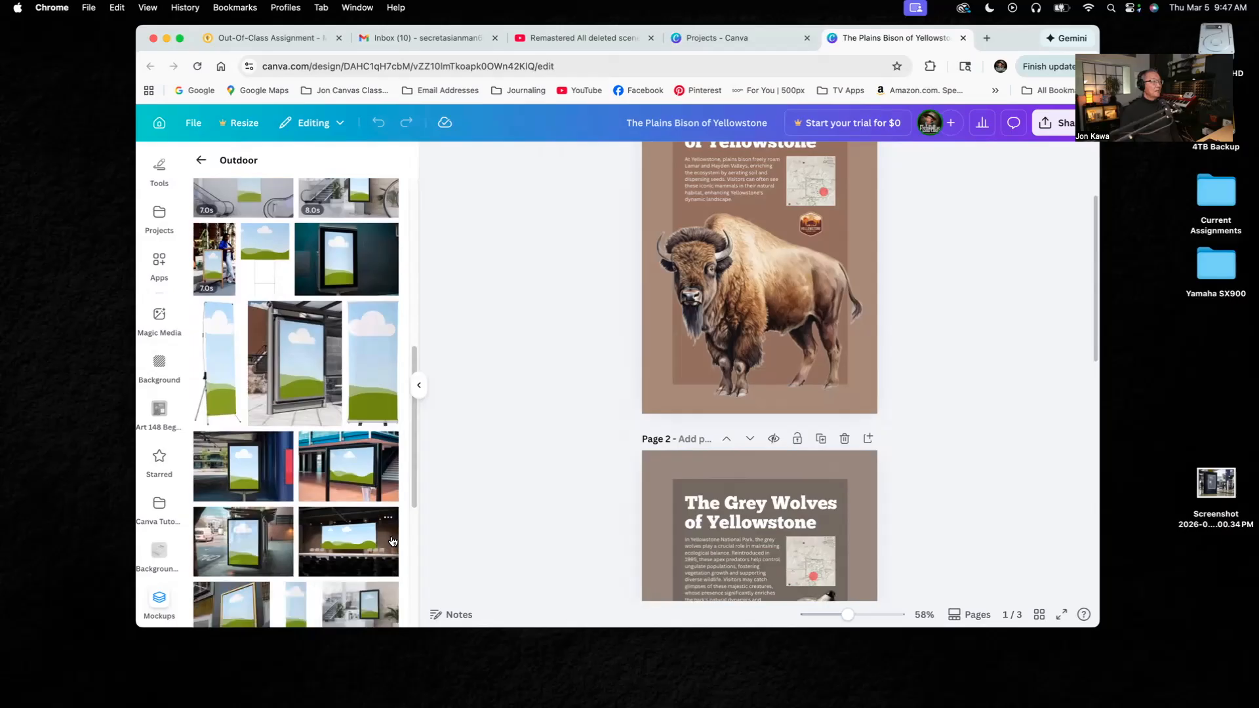
scroll(289, 563, "down", 2)
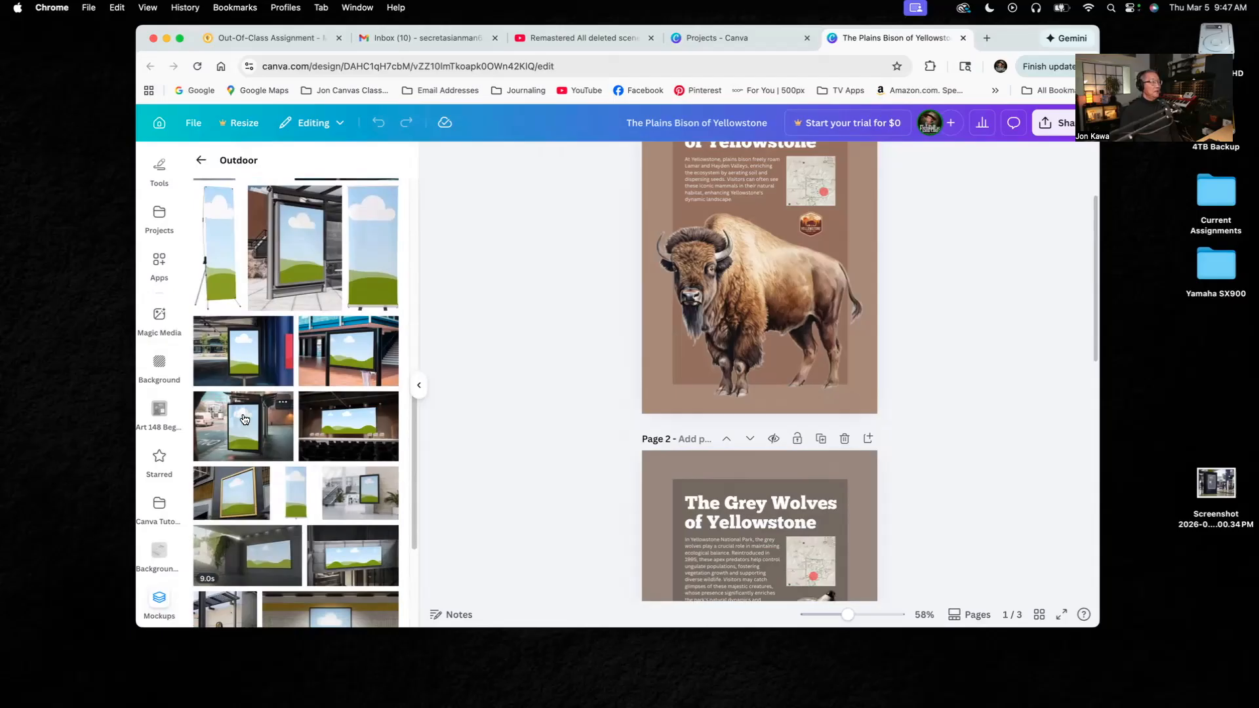
scroll(298, 491, "down", 5)
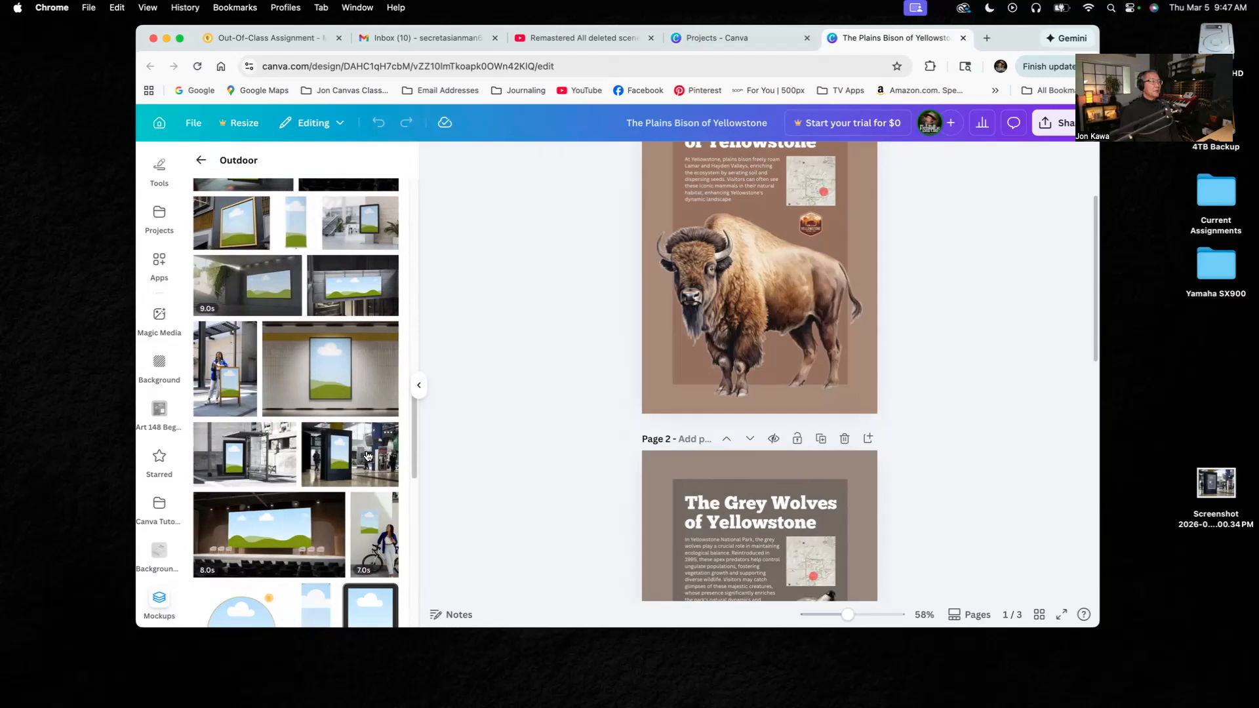
scroll(362, 459, "up", 10)
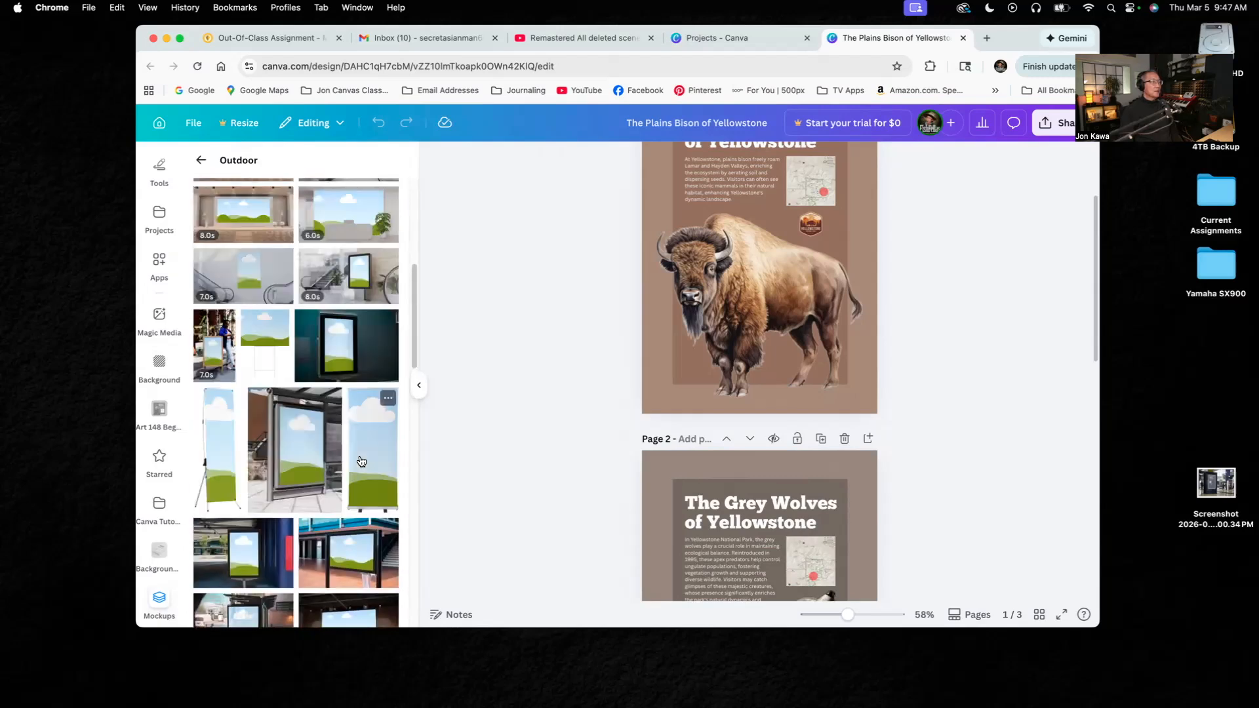
scroll(362, 459, "up", 4)
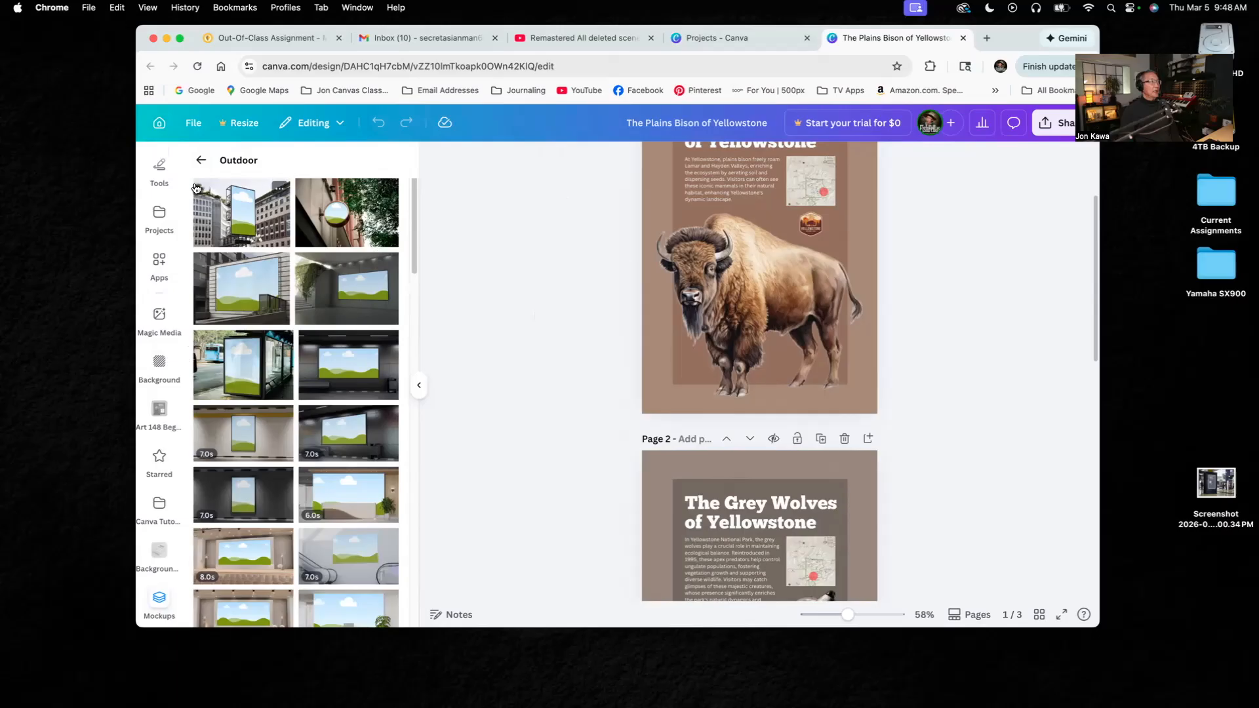
- Leave the poster design and create a new blank Certificate (Landscape) design, 11 × 8.5 in
left_click(159, 124)
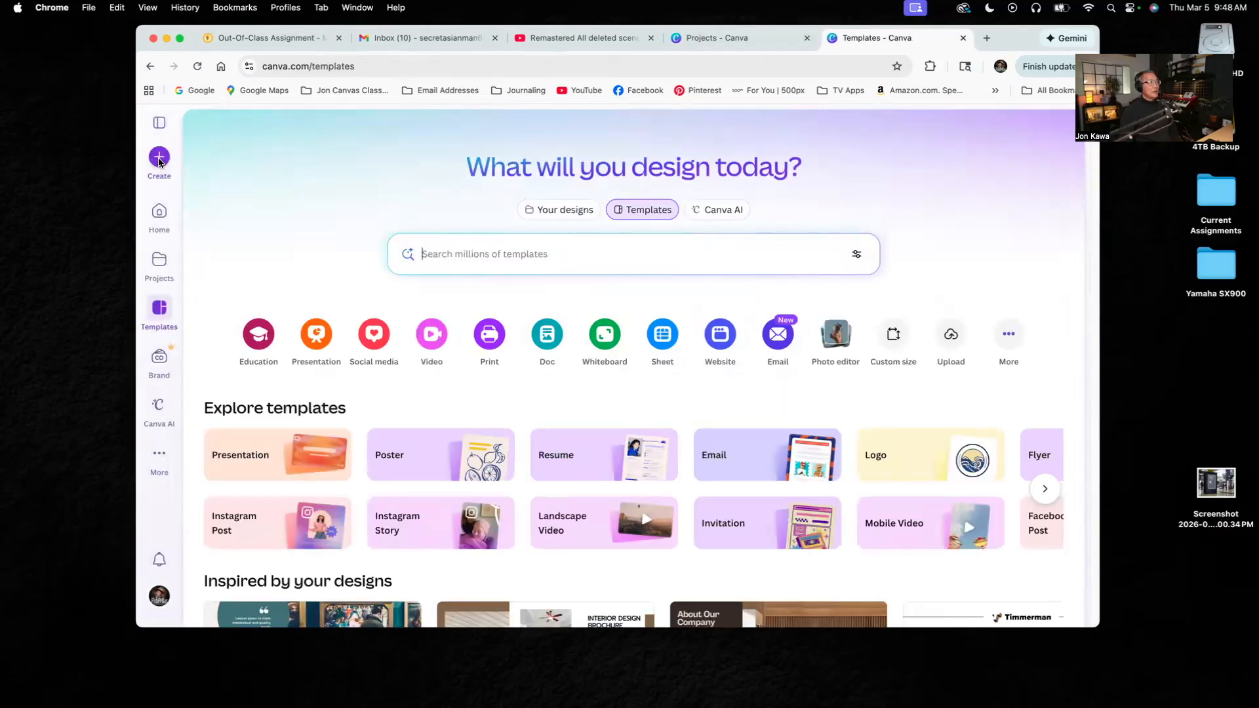
left_click(160, 158)
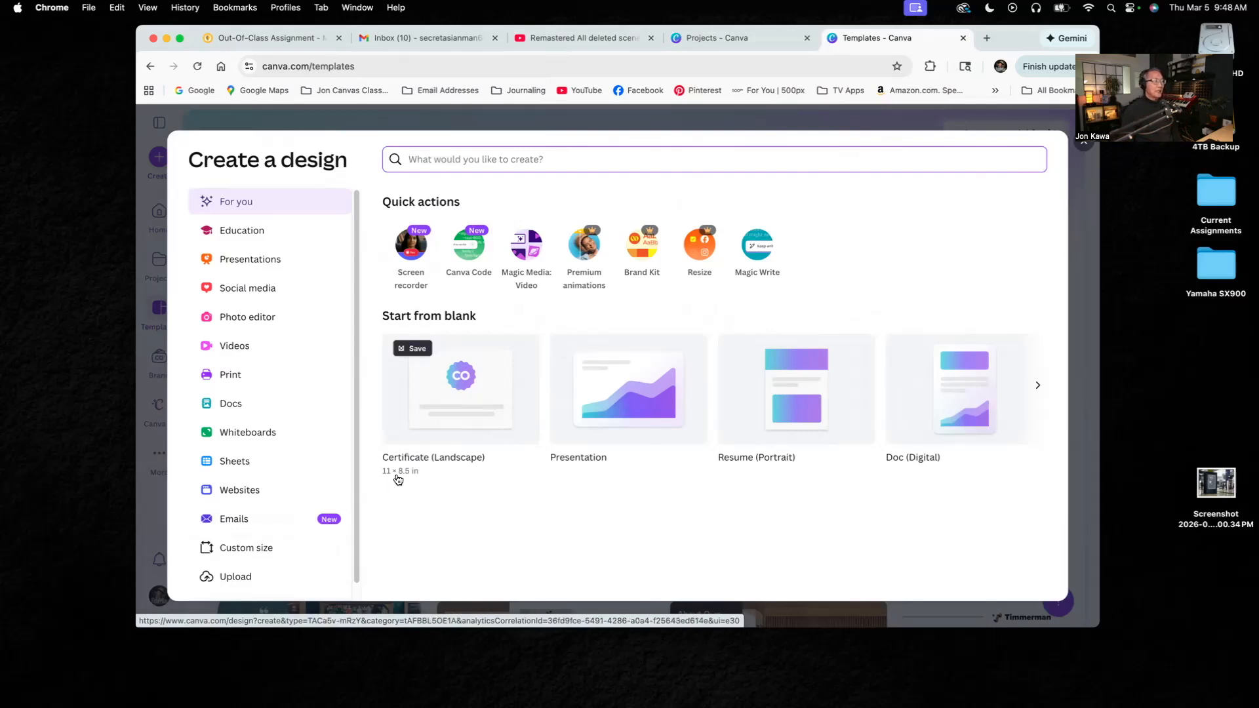
left_click(462, 434)
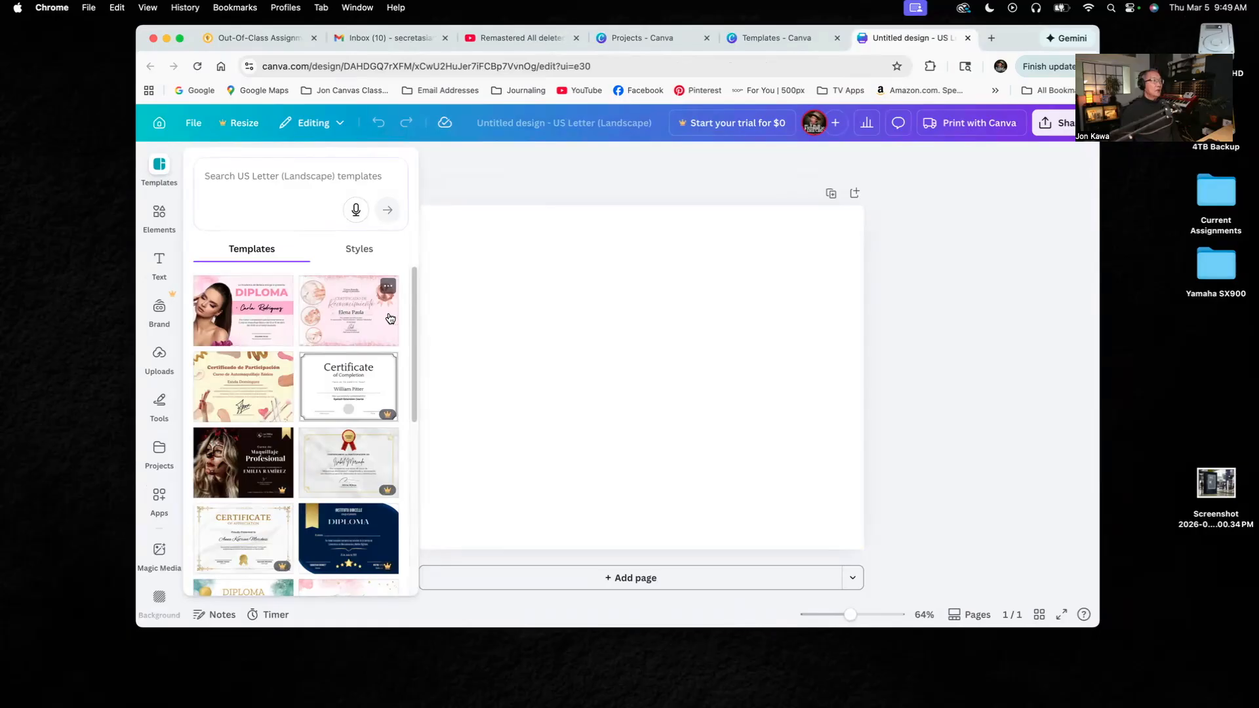
- Add the Outdoor mockup of a bus shelter poster with a blue bus behind it to the blank page
scroll(148, 368, "down", 5)
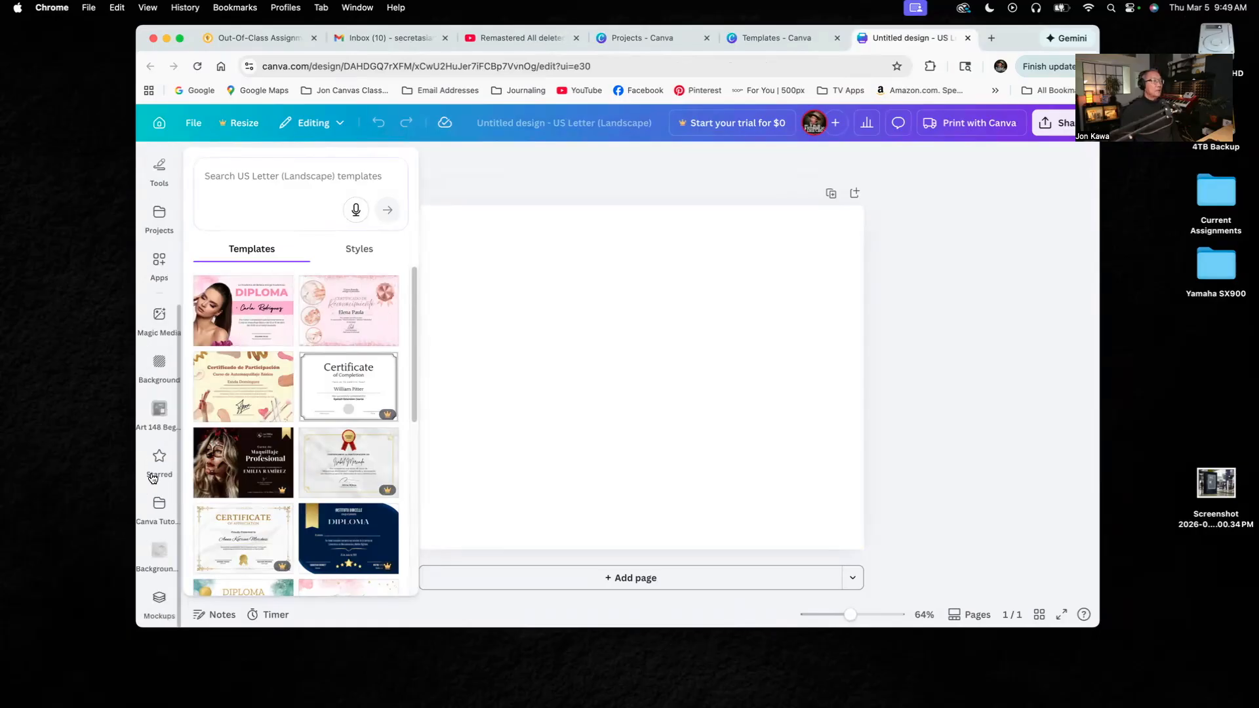
left_click(158, 601)
scroll(312, 396, "down", 10)
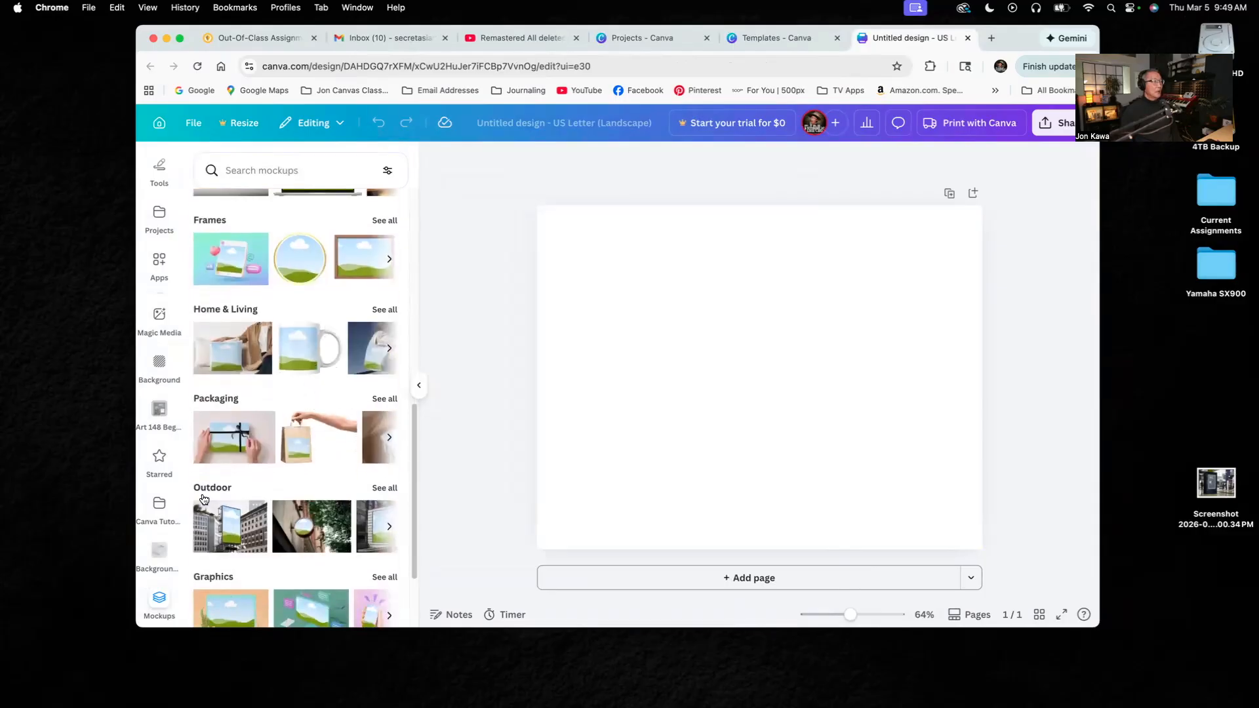
left_click(385, 489)
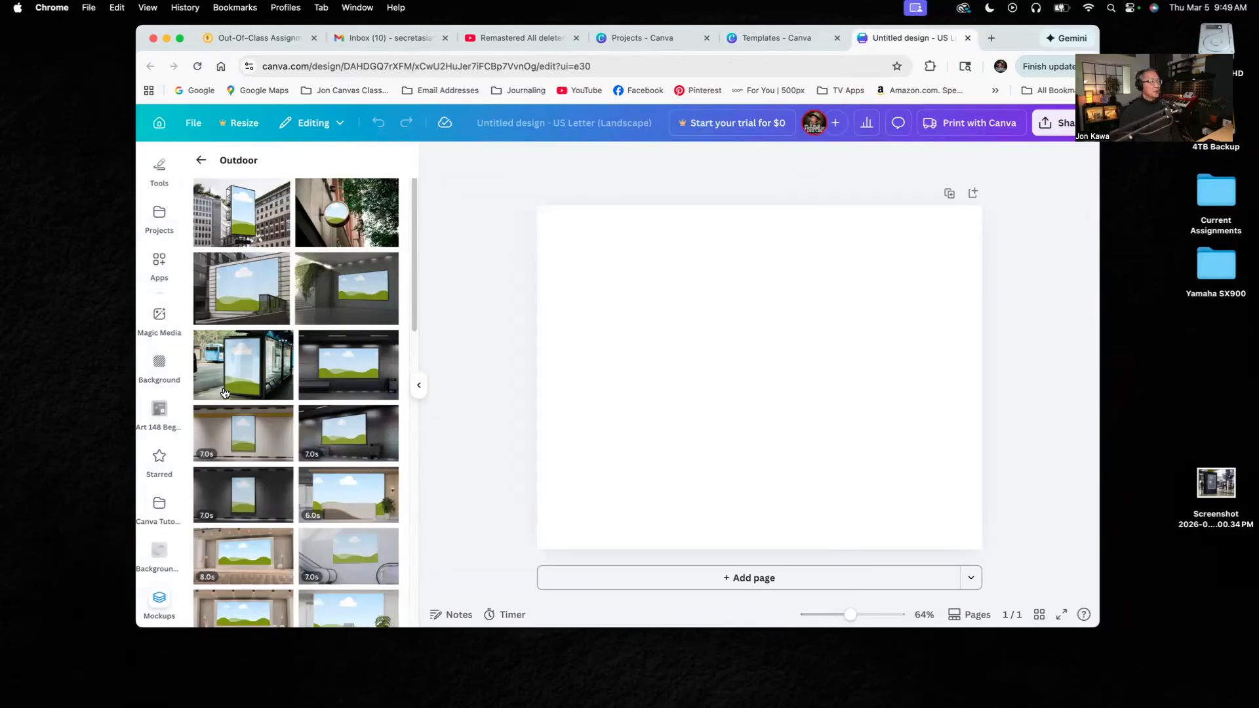
left_click(253, 373)
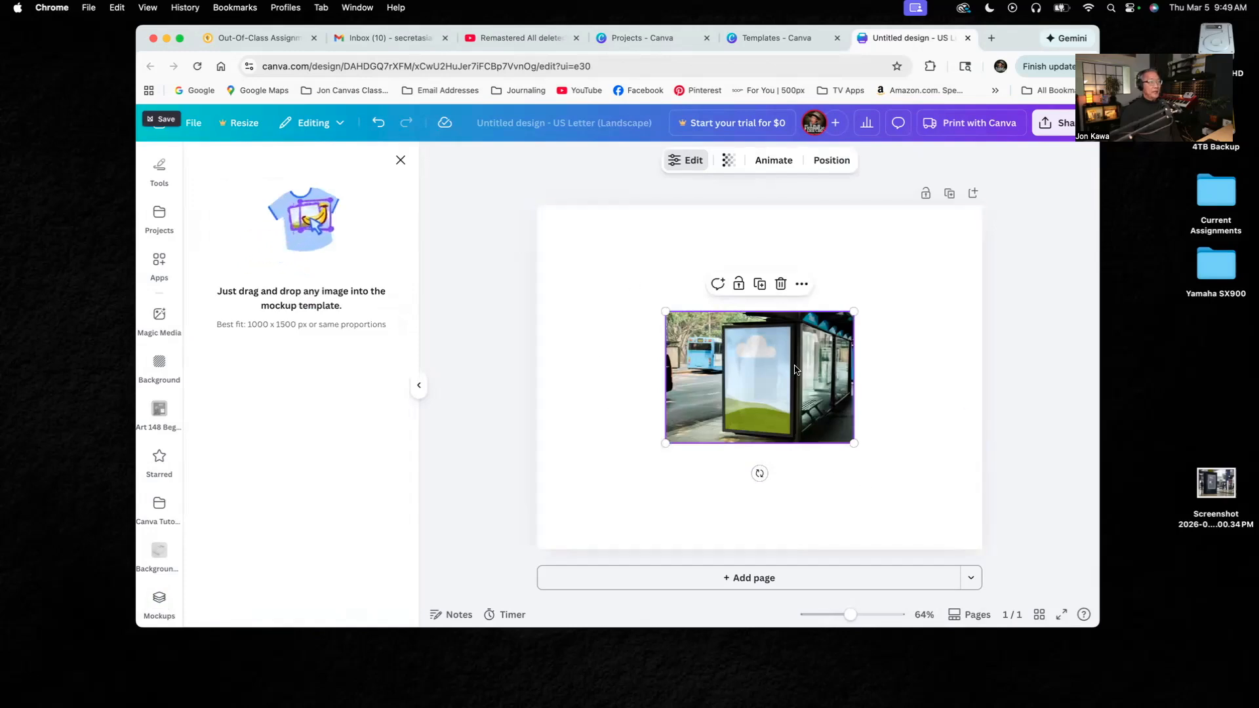
- Enlarge the bus shelter mockup to cover the whole page and shift it so the poster panel sits near the centre
left_click_drag(762, 351, 640, 251)
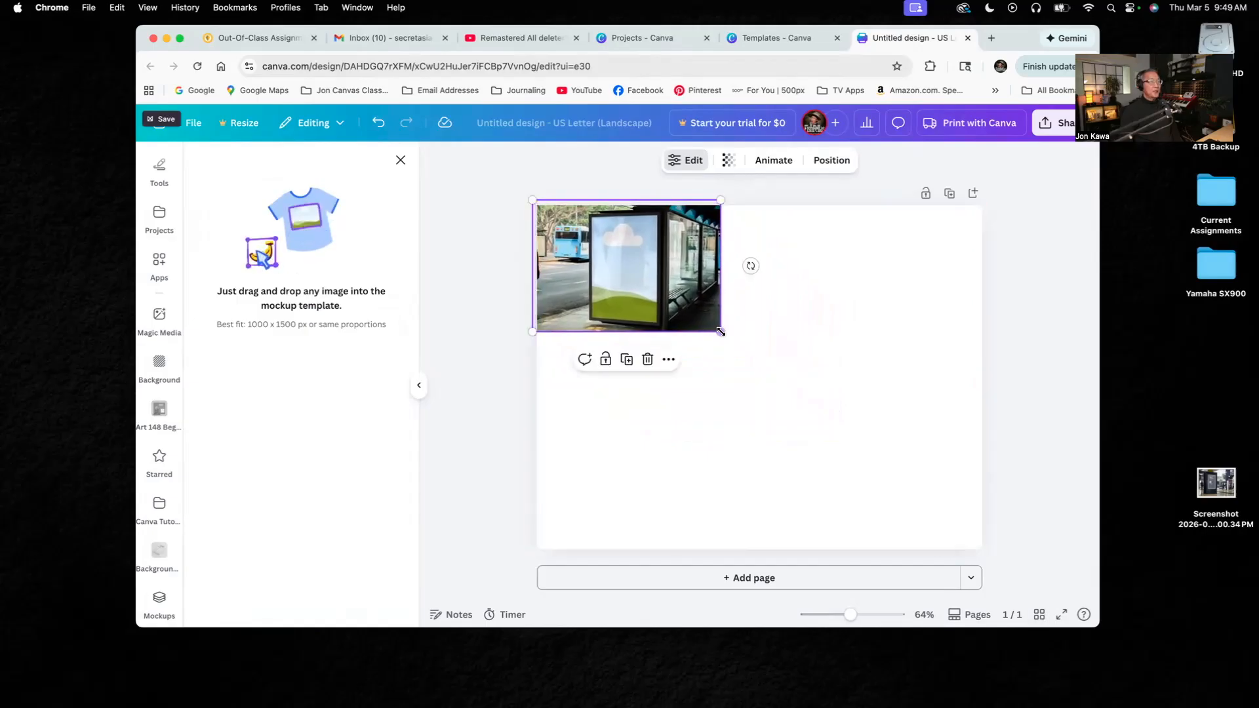
left_click_drag(721, 331, 1026, 572)
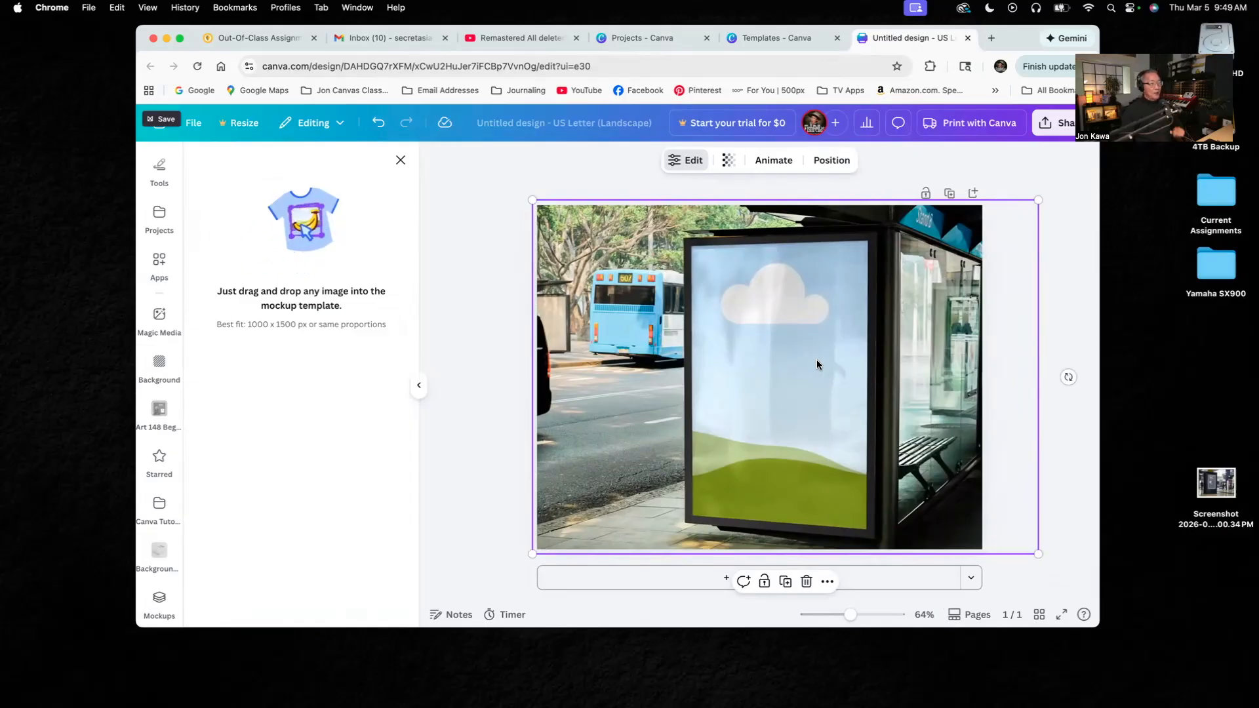
mouse_move(824, 355)
left_mouse_down()
mouse_move(790, 355)
mouse_move(808, 358)
left_mouse_up()
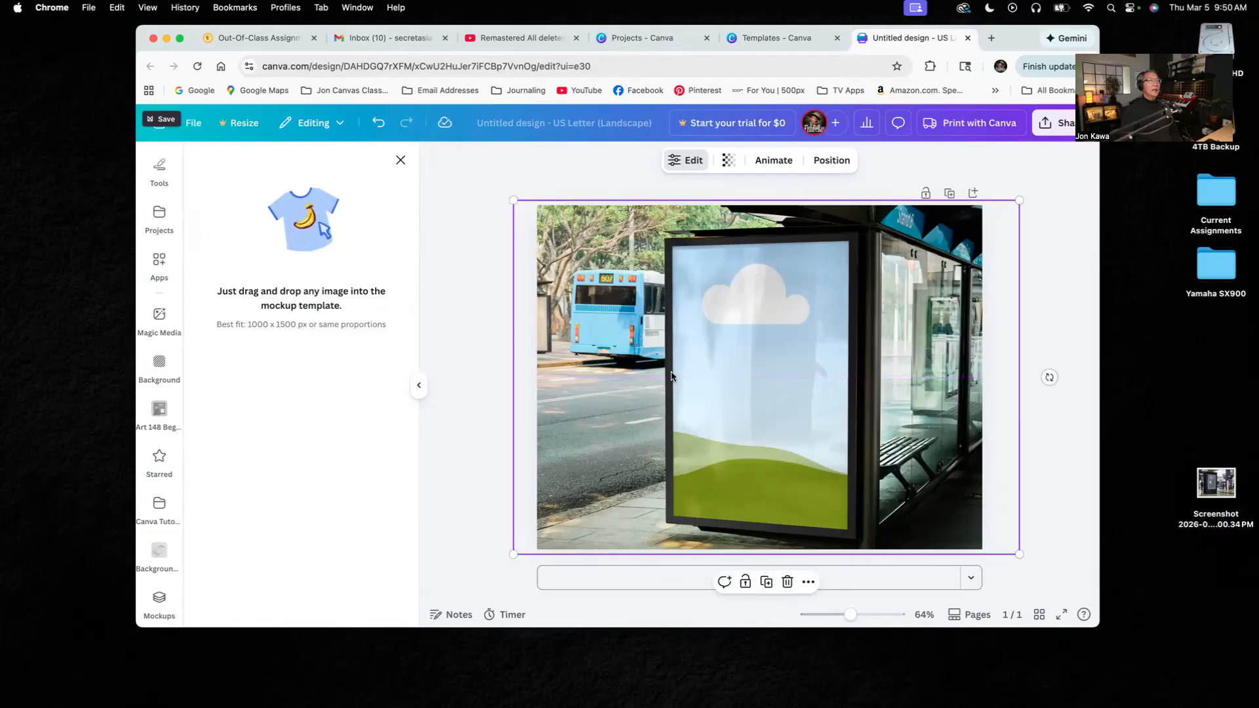
left_click(495, 252)
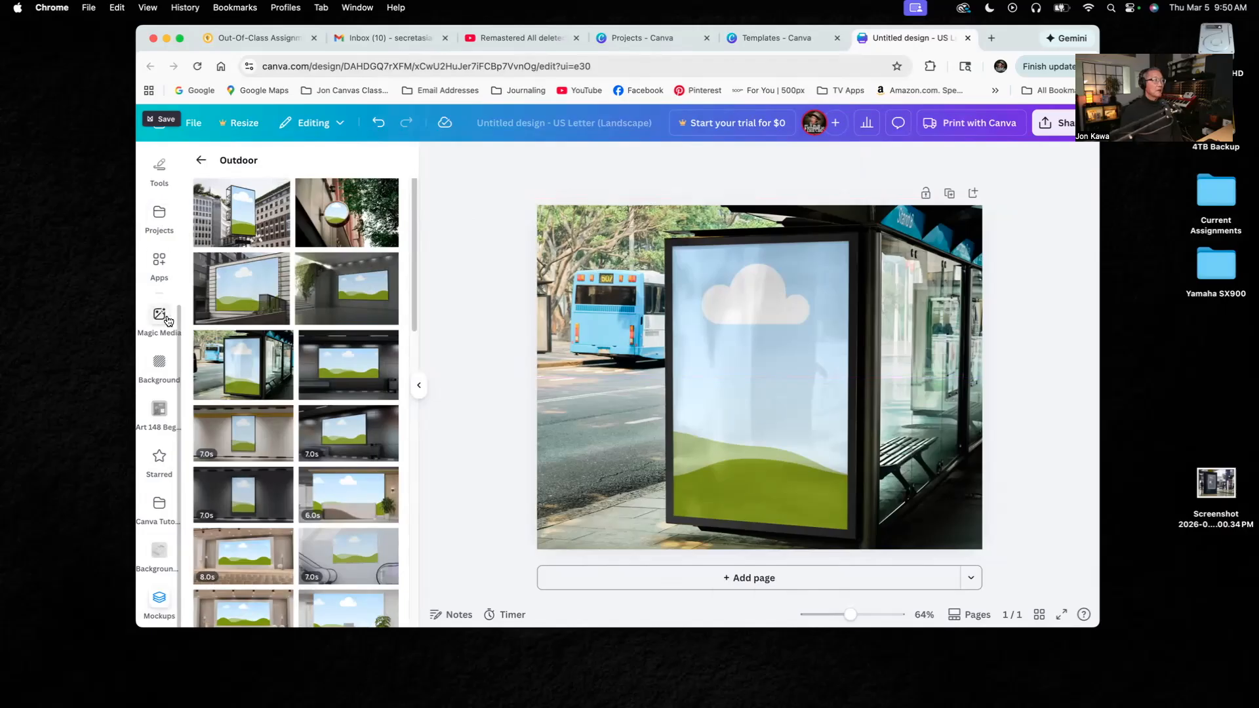
- Open the saved project The Plains Bison of Yellowstone and apply its bison poster to the current page
scroll(178, 325, "up", 3)
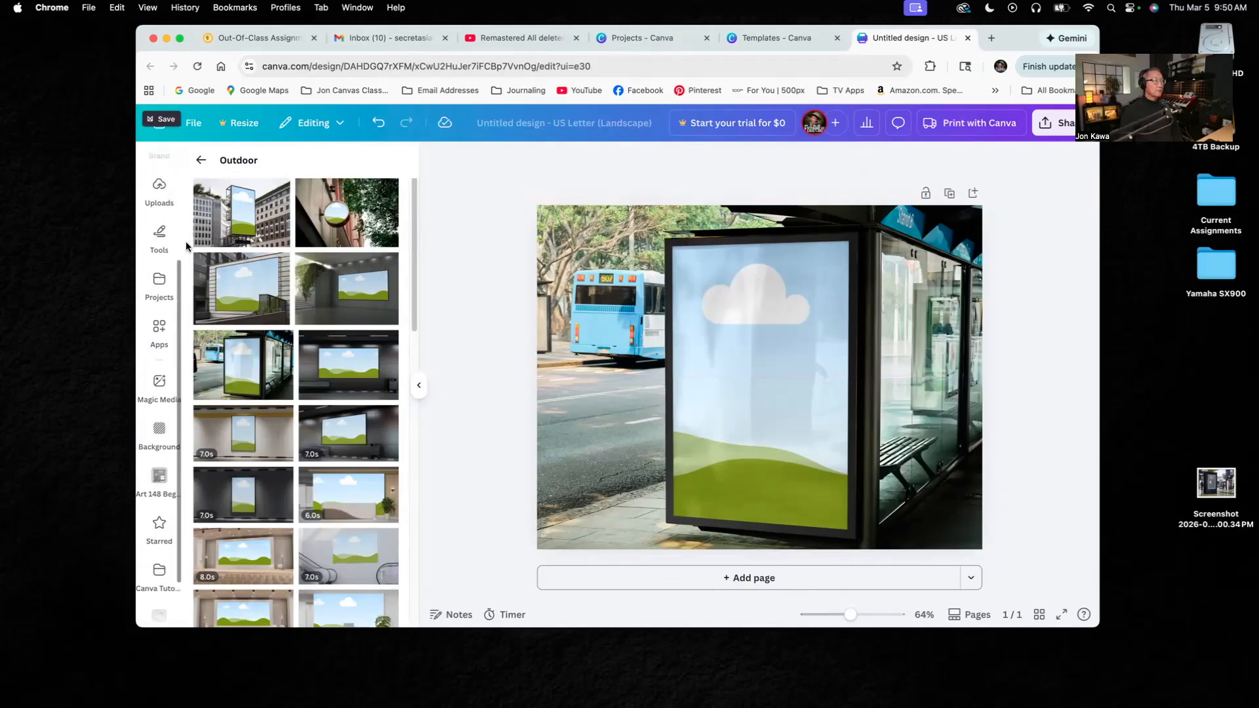
left_click(160, 214)
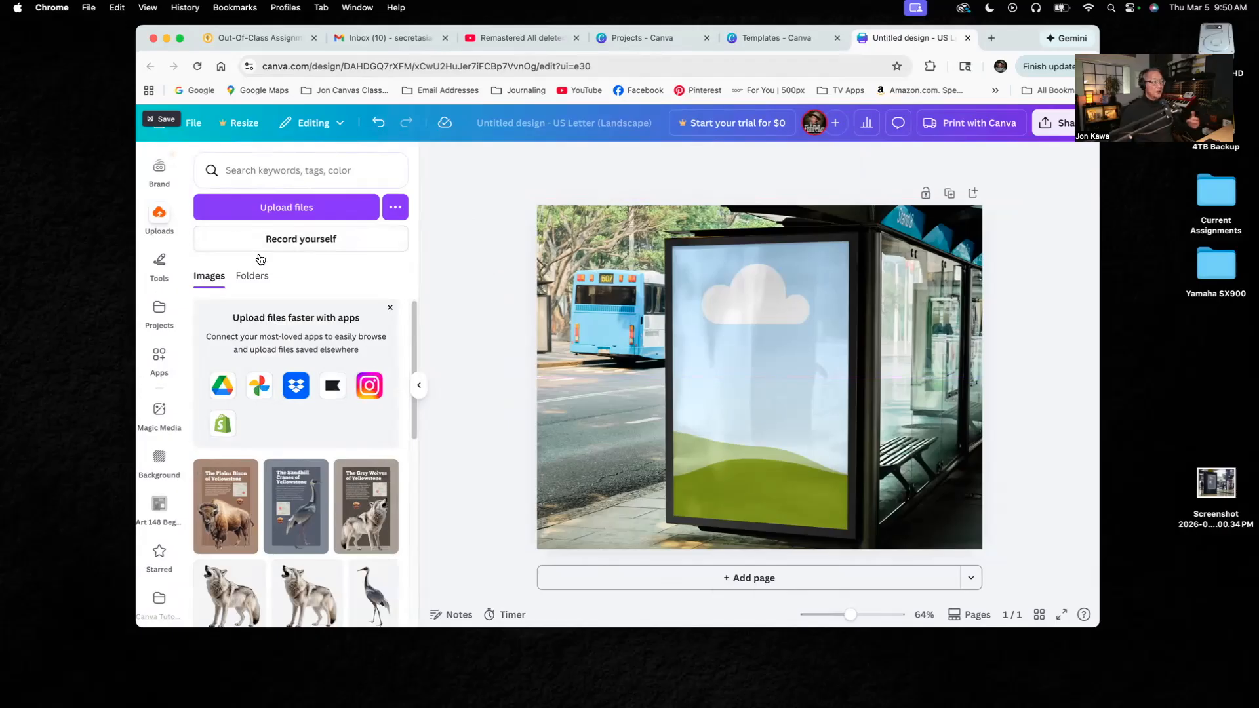
left_click(161, 311)
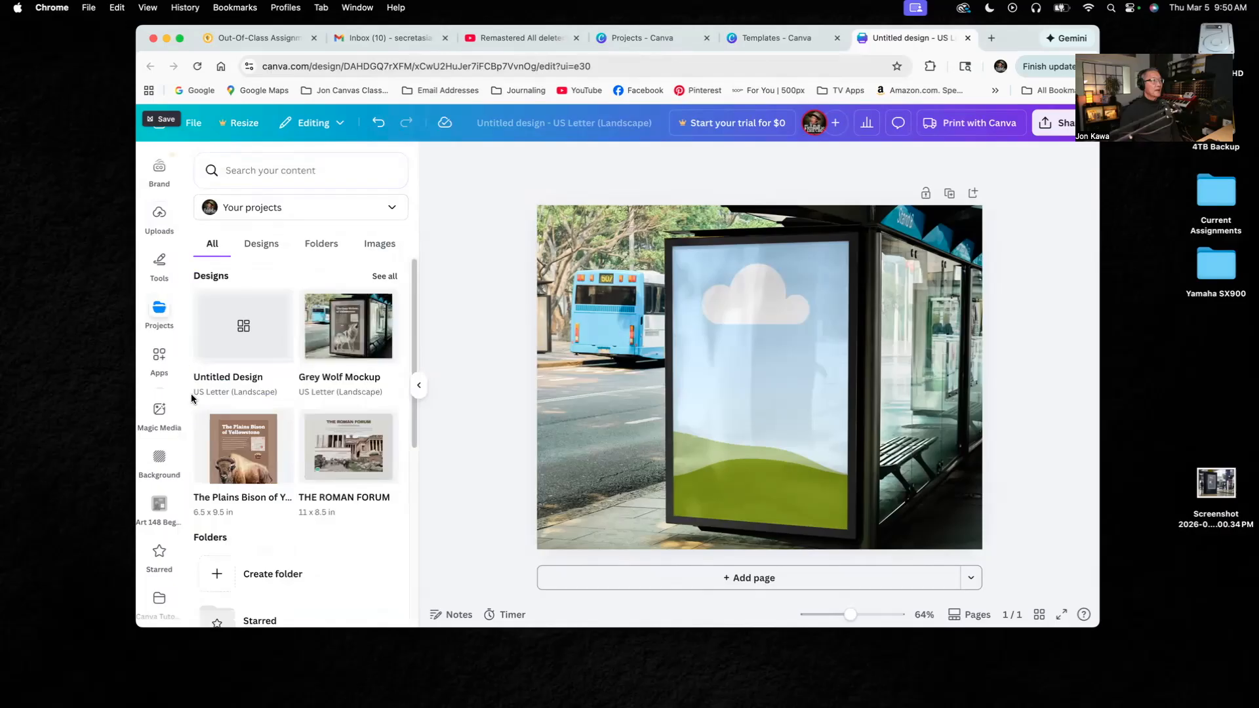
left_click(249, 456)
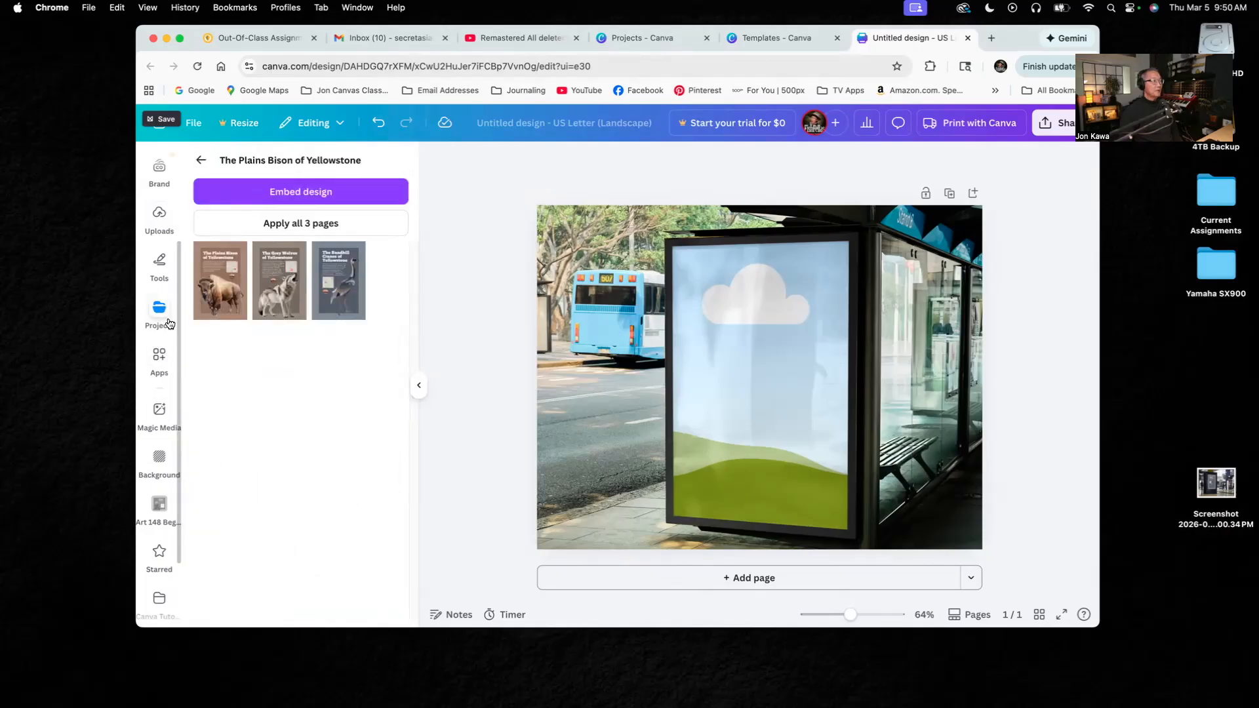
left_click(223, 271)
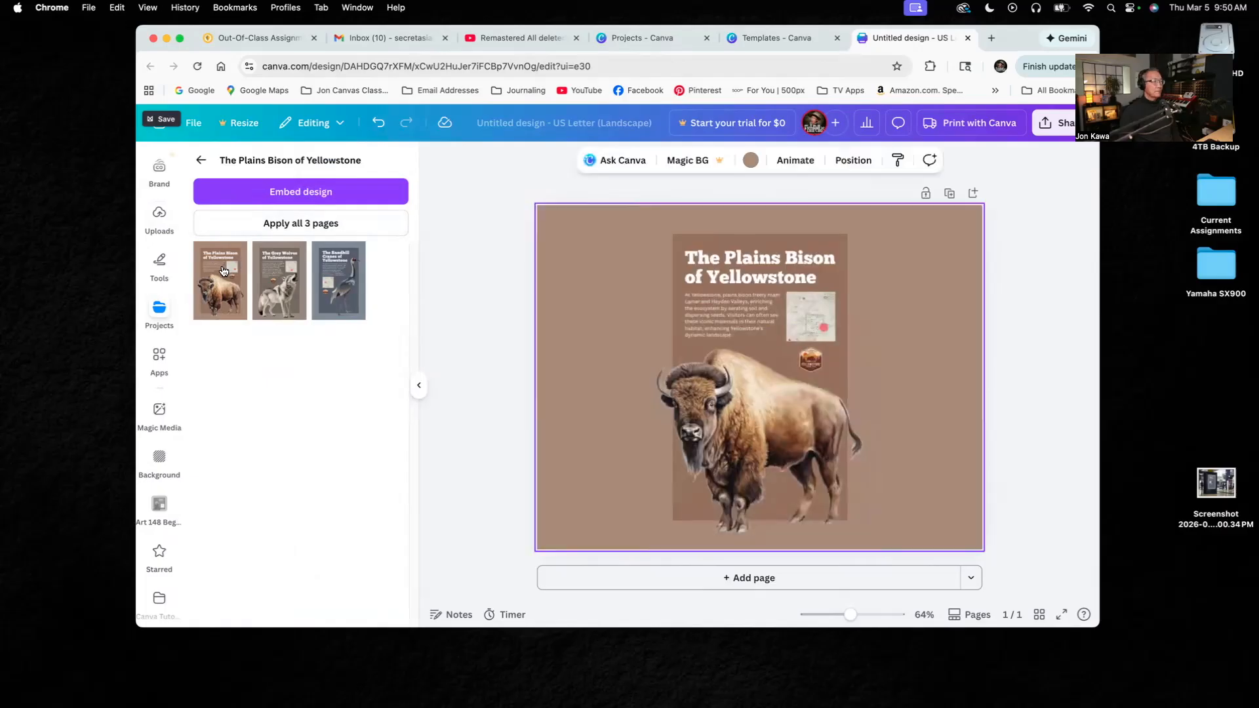
left_click(1049, 355)
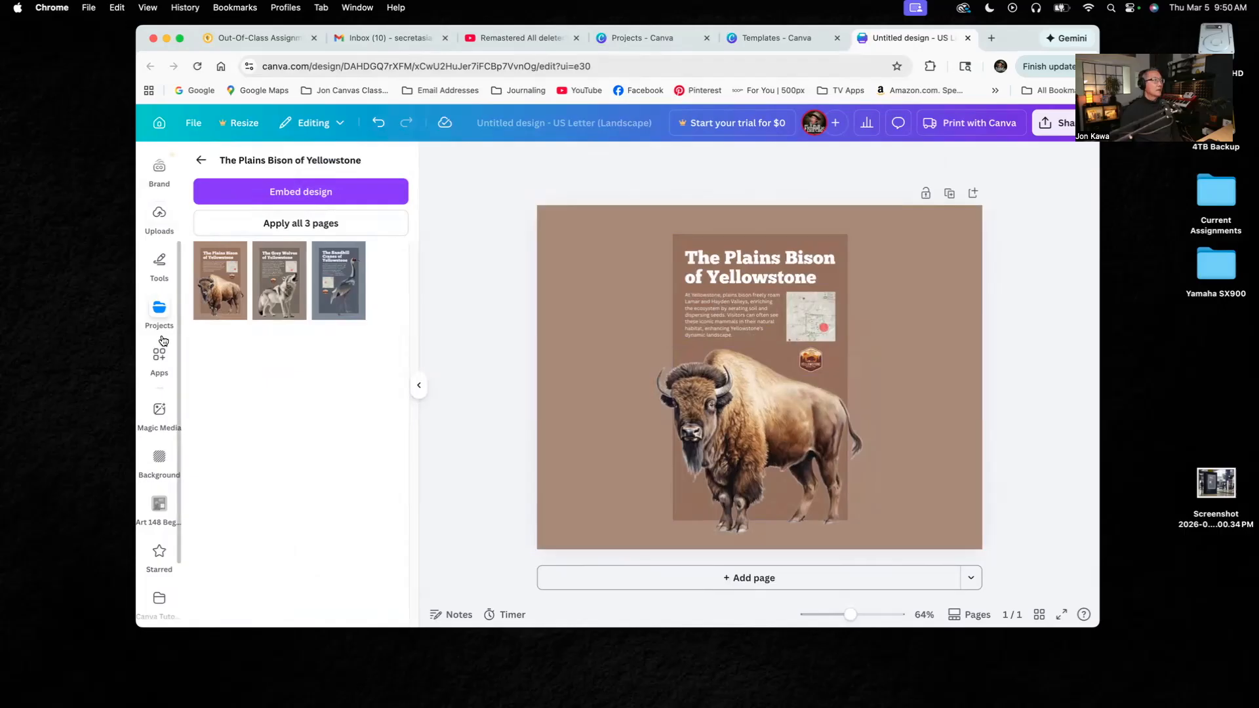
- Apply all 3 pages of The Plains Bison of Yellowstone to the design and look through the bison, wolf and crane posters
left_click(159, 309)
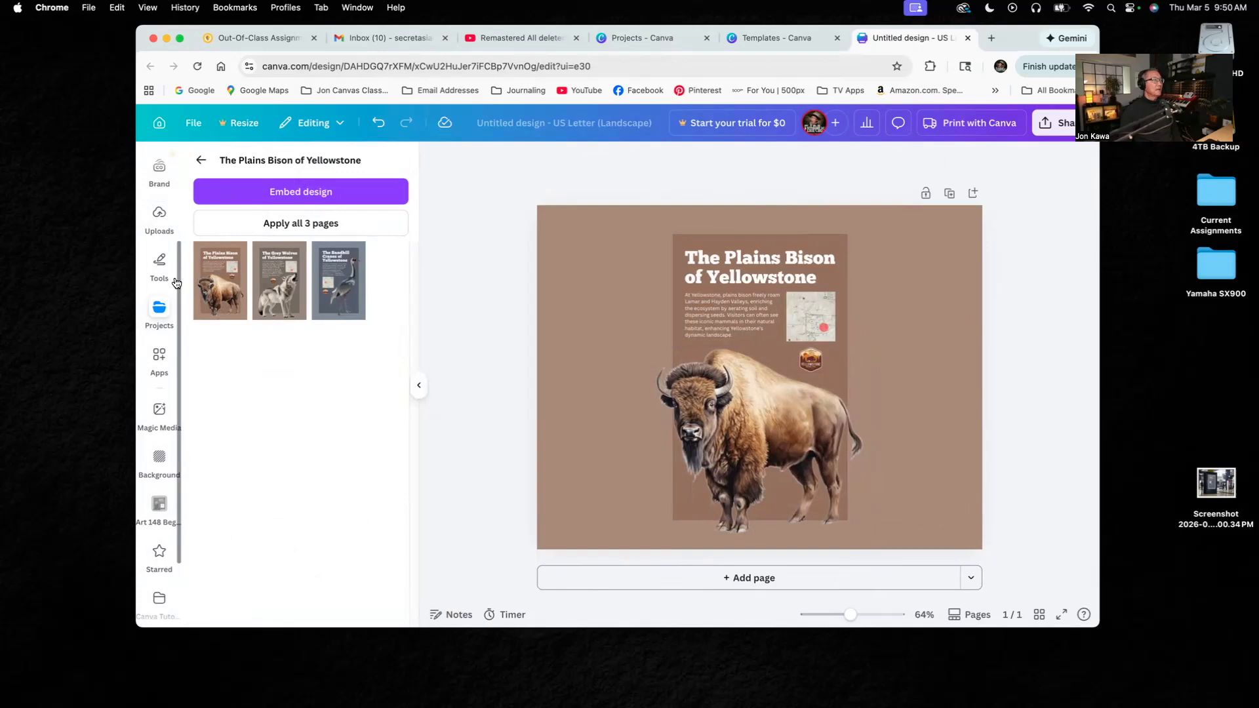
left_click(306, 226)
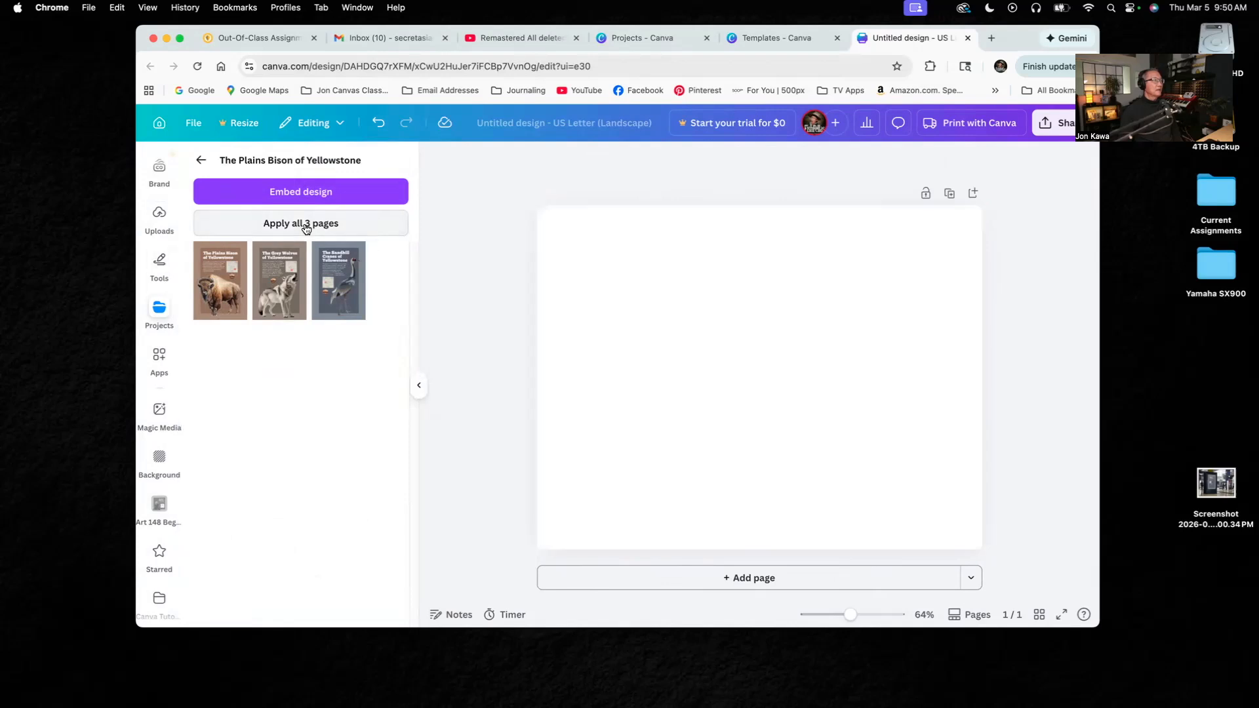
scroll(938, 366, "up", 4)
scroll(938, 365, "up", 2)
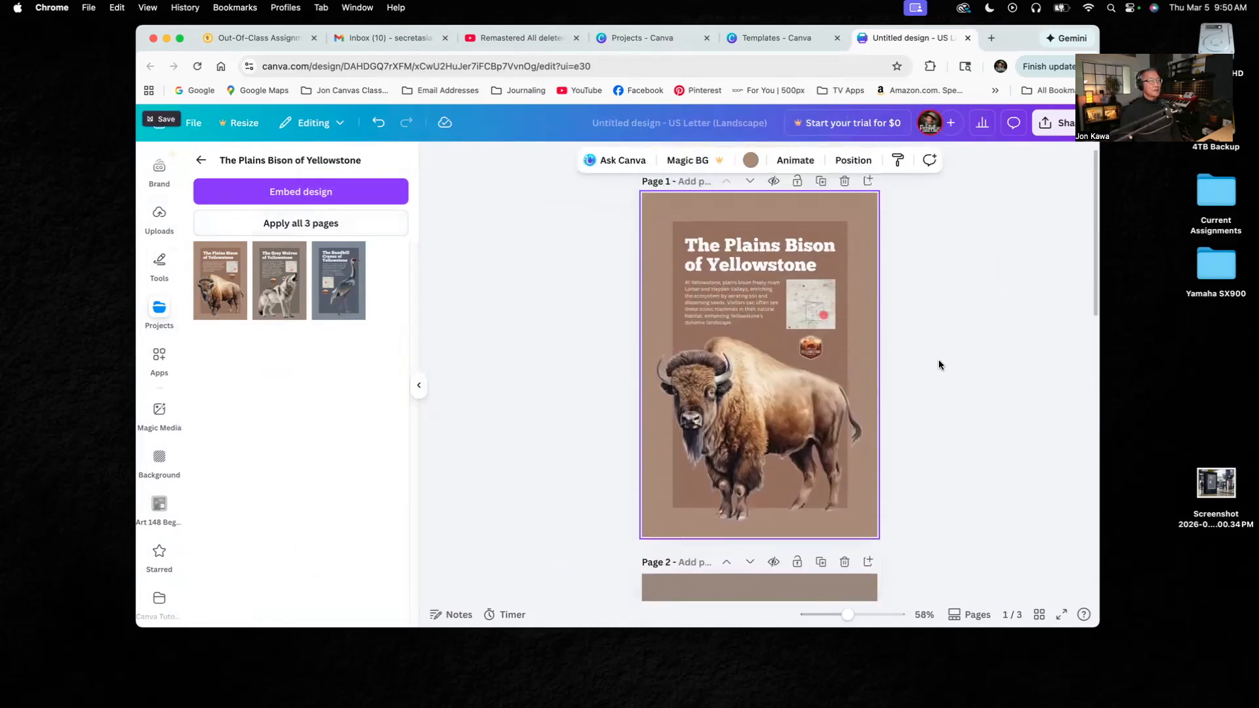
scroll(938, 365, "down", 5)
scroll(938, 358, "down", 5)
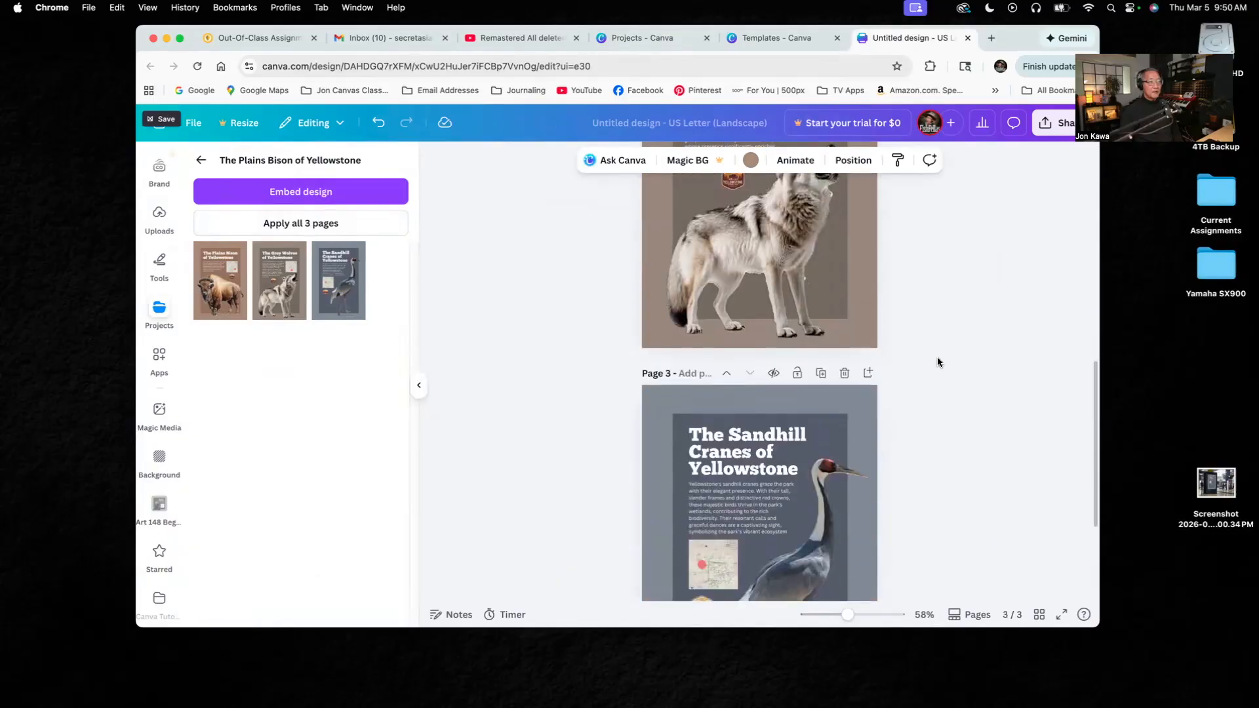
scroll(938, 357, "up", 8)
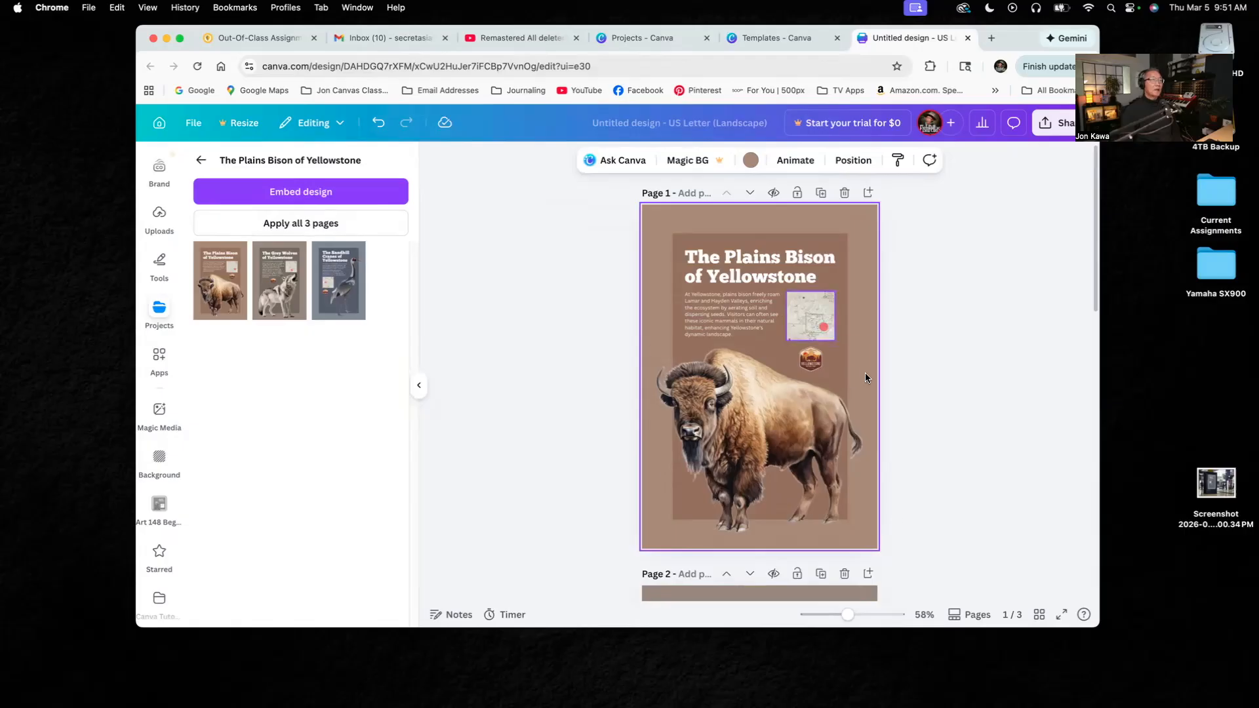
scroll(954, 505, "down", 10)
scroll(951, 506, "up", 15)
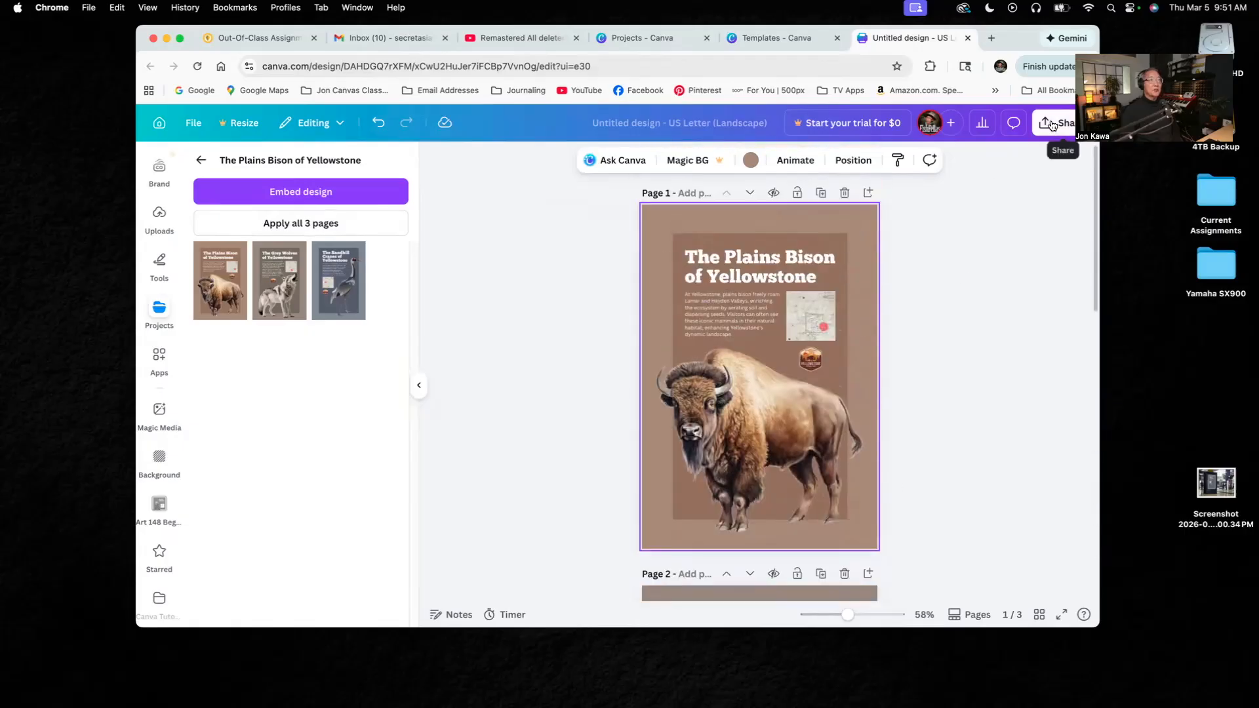
- Download pages 1–3 of the design as PNG images at size 1
left_click_drag(1014, 36, 966, 40)
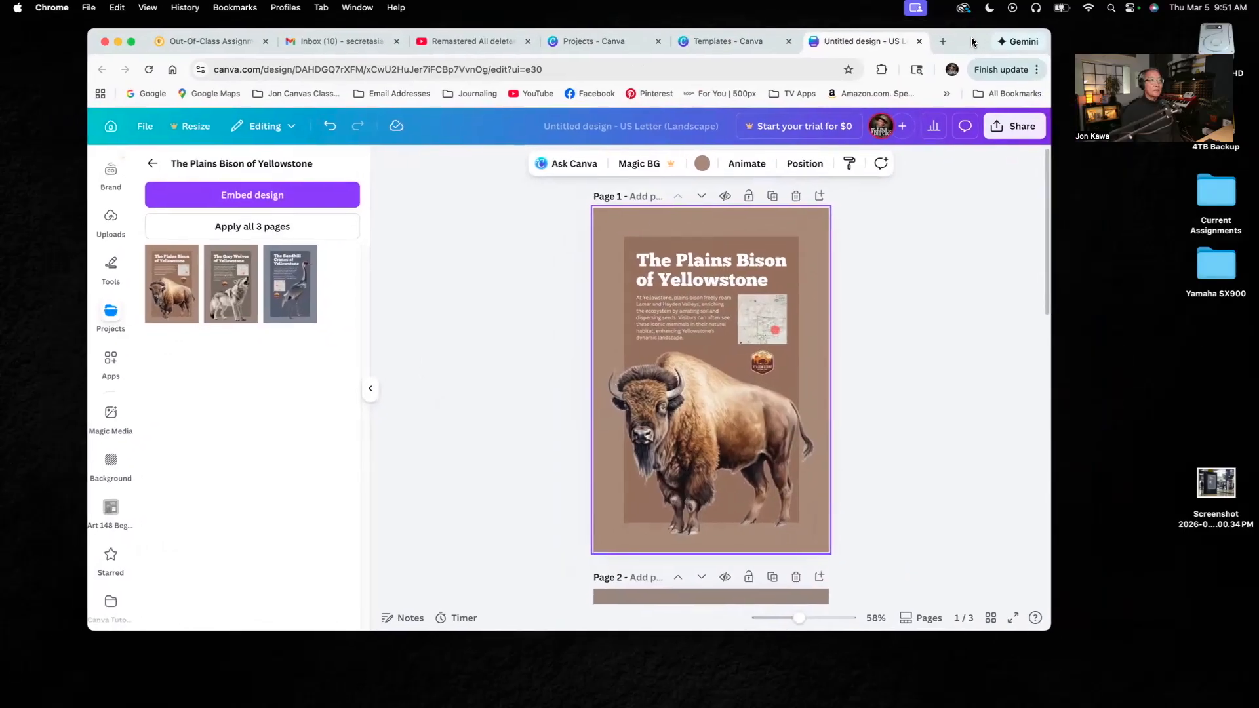
left_click(1005, 128)
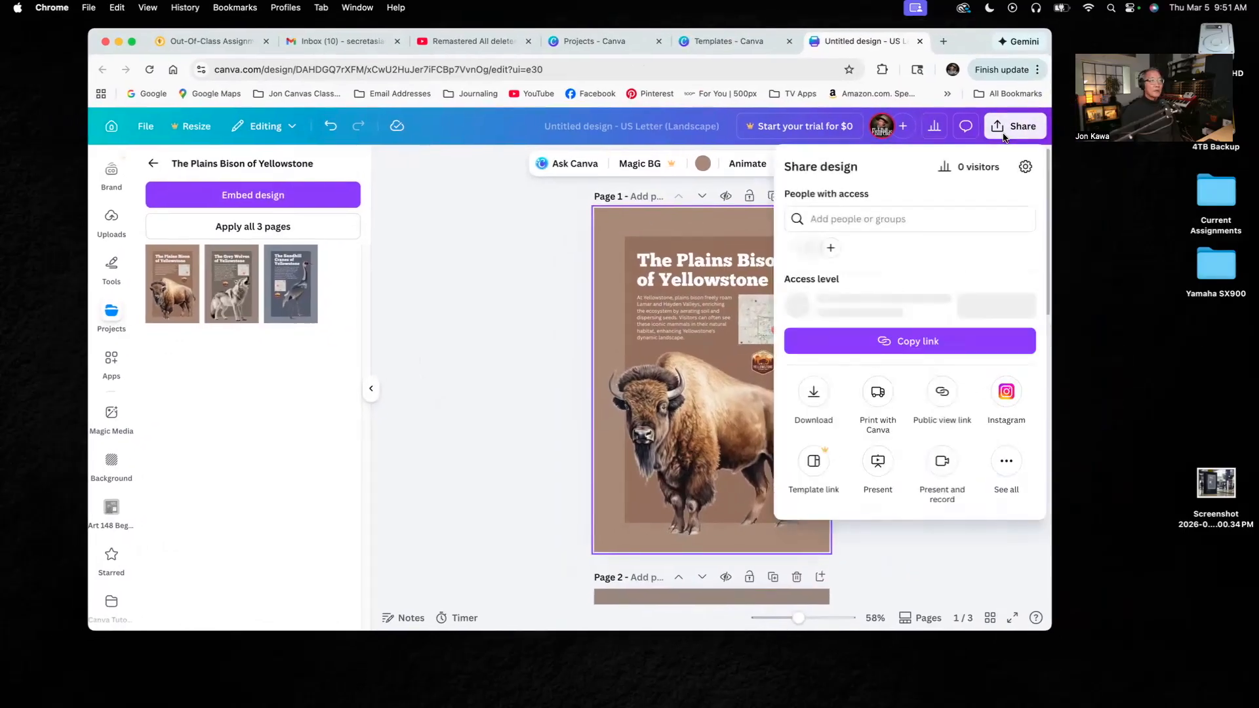
left_click(814, 397)
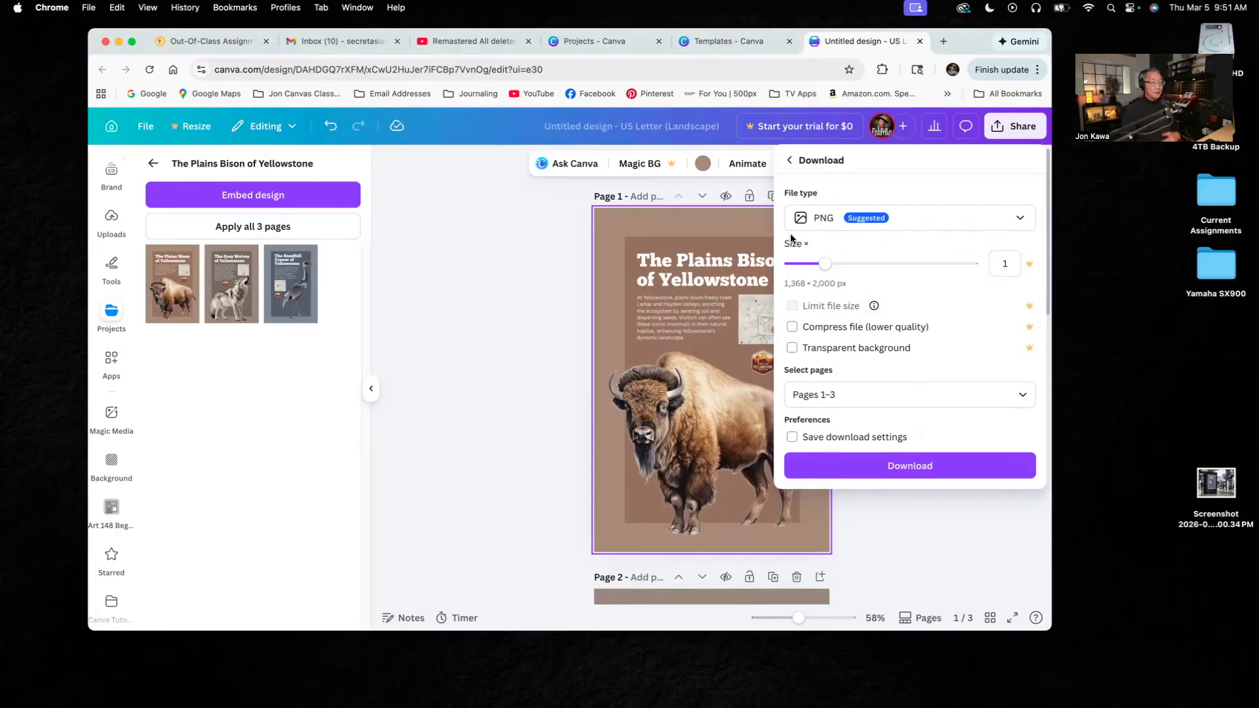
left_click(920, 473)
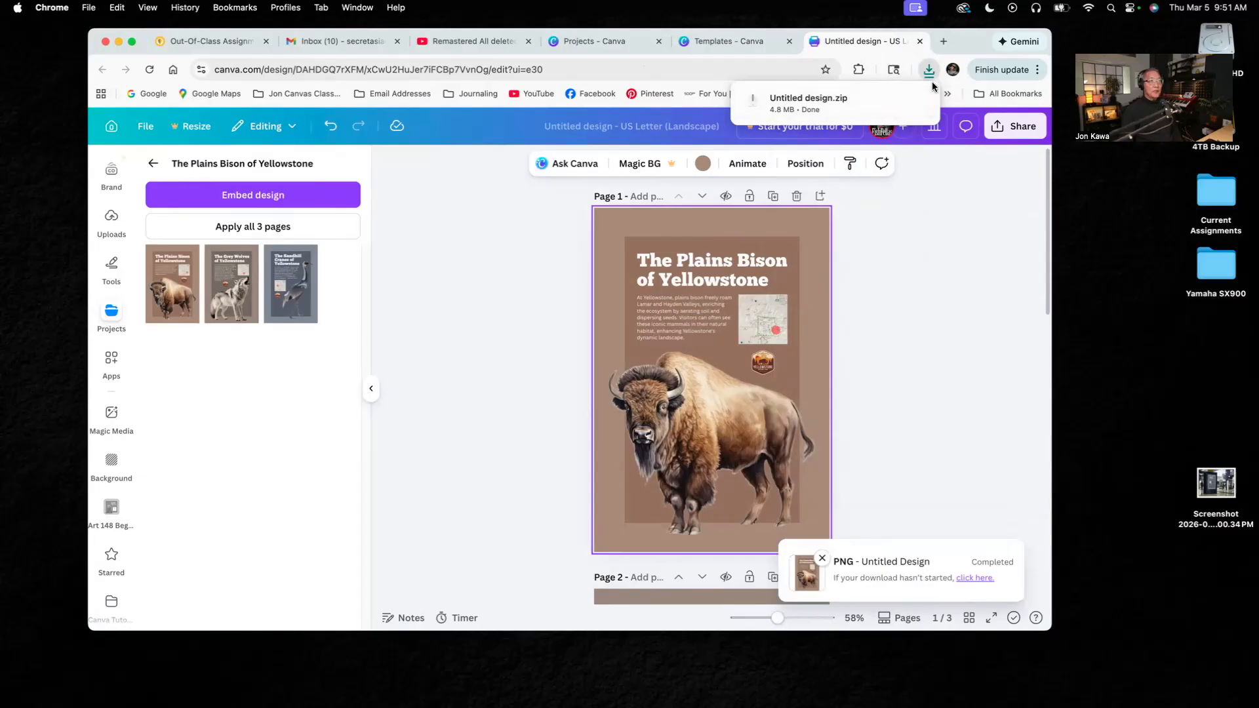
- Put the downloaded Untitled design.zip on the desktop, extract it and open the resulting folder
left_click_drag(800, 98, 1159, 341)
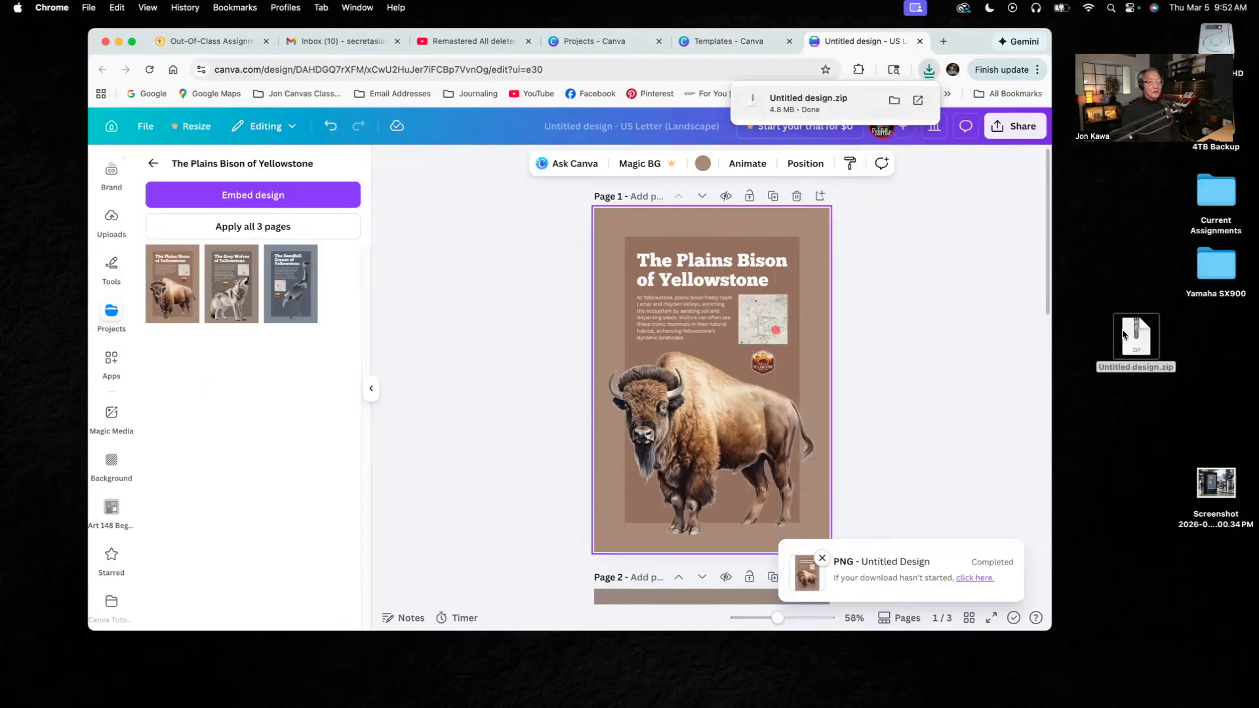
left_click(1128, 348)
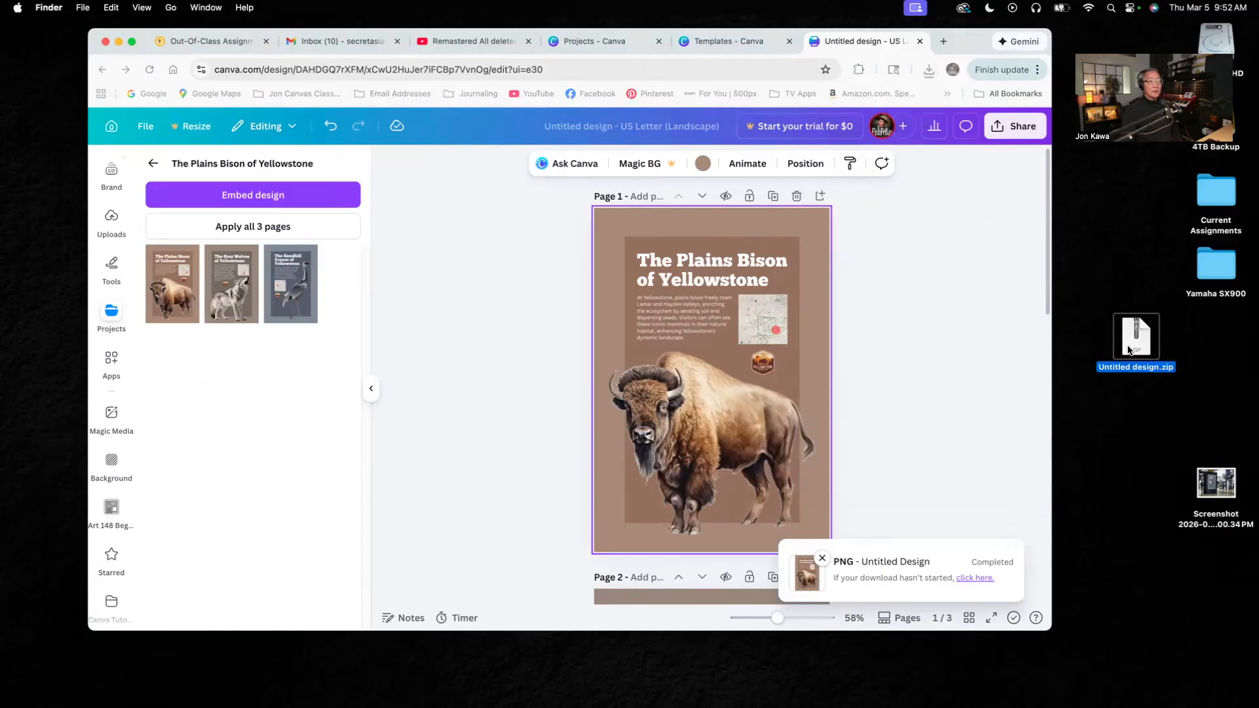
double_click(1130, 355)
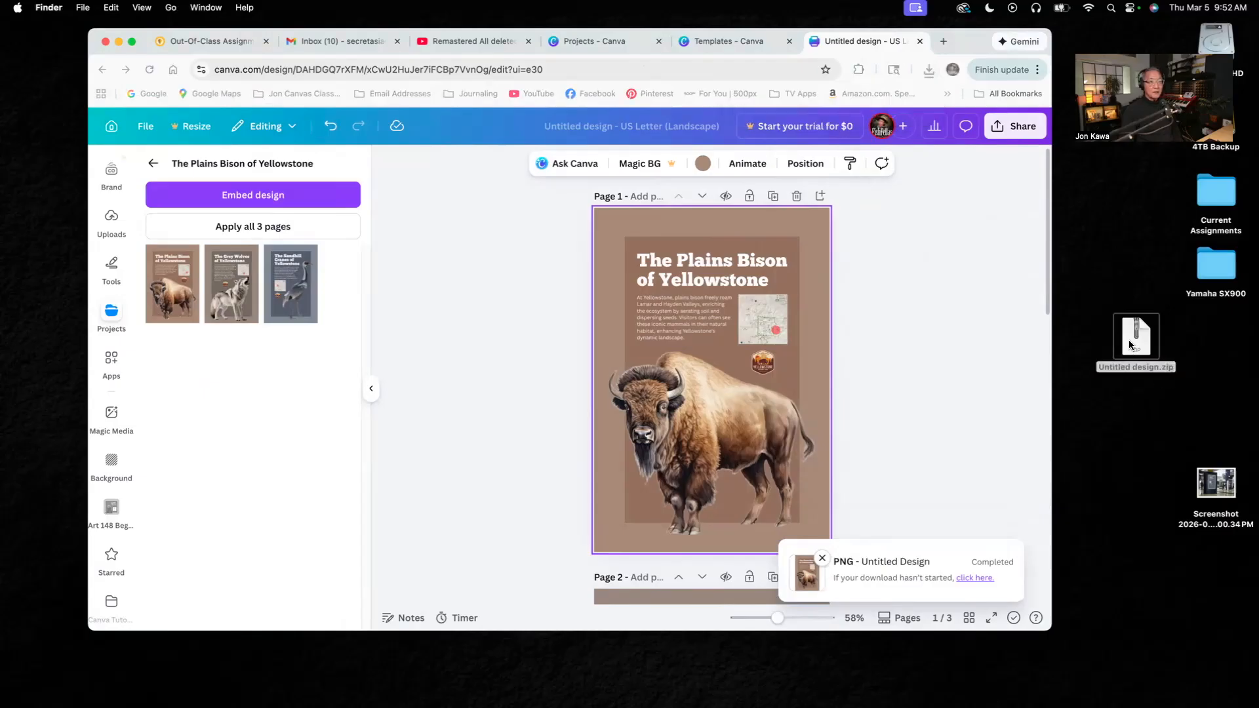
double_click(1148, 355)
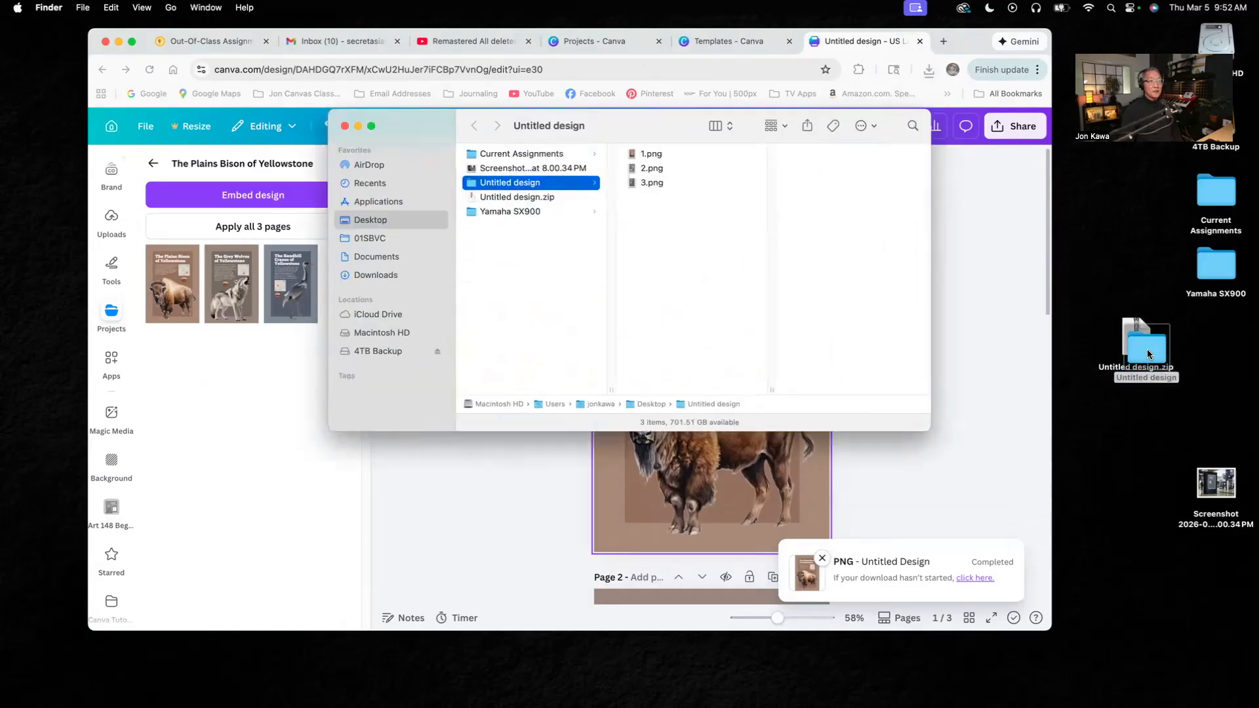
- Preview 1.png, 2.png and 3.png in the extracted folder and put the Finder window away
left_click(663, 153)
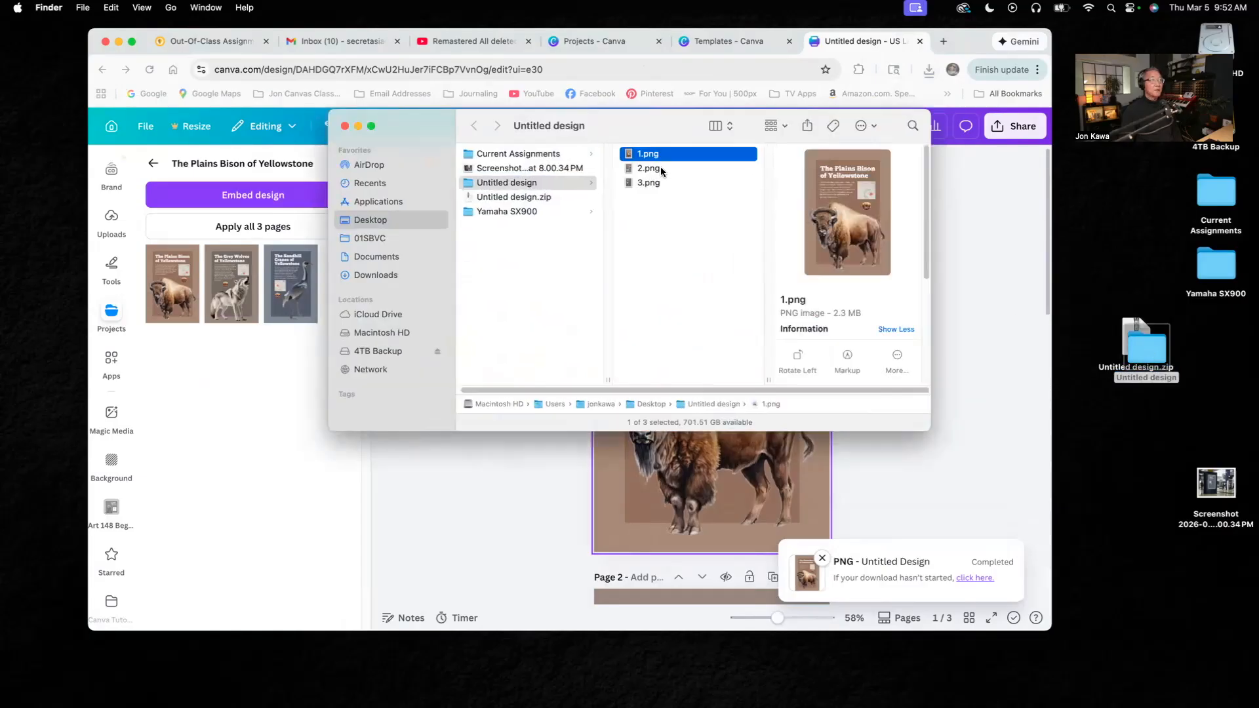
left_click(661, 169)
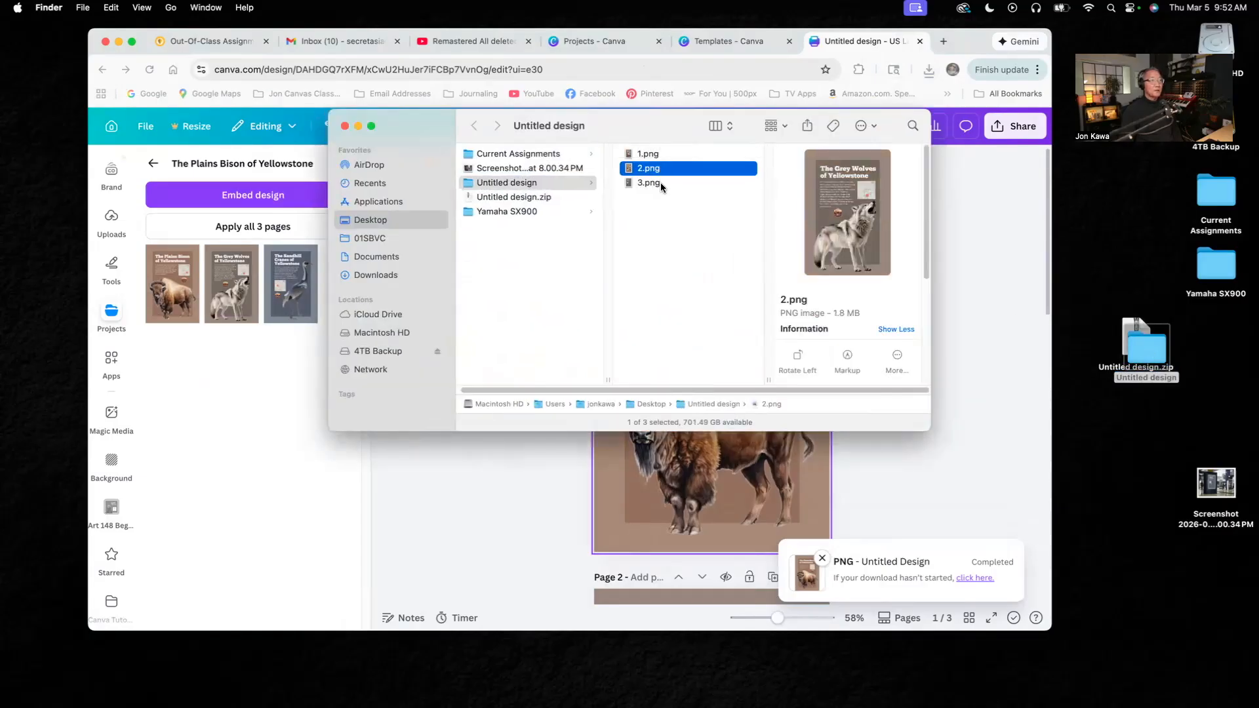
left_click(659, 182)
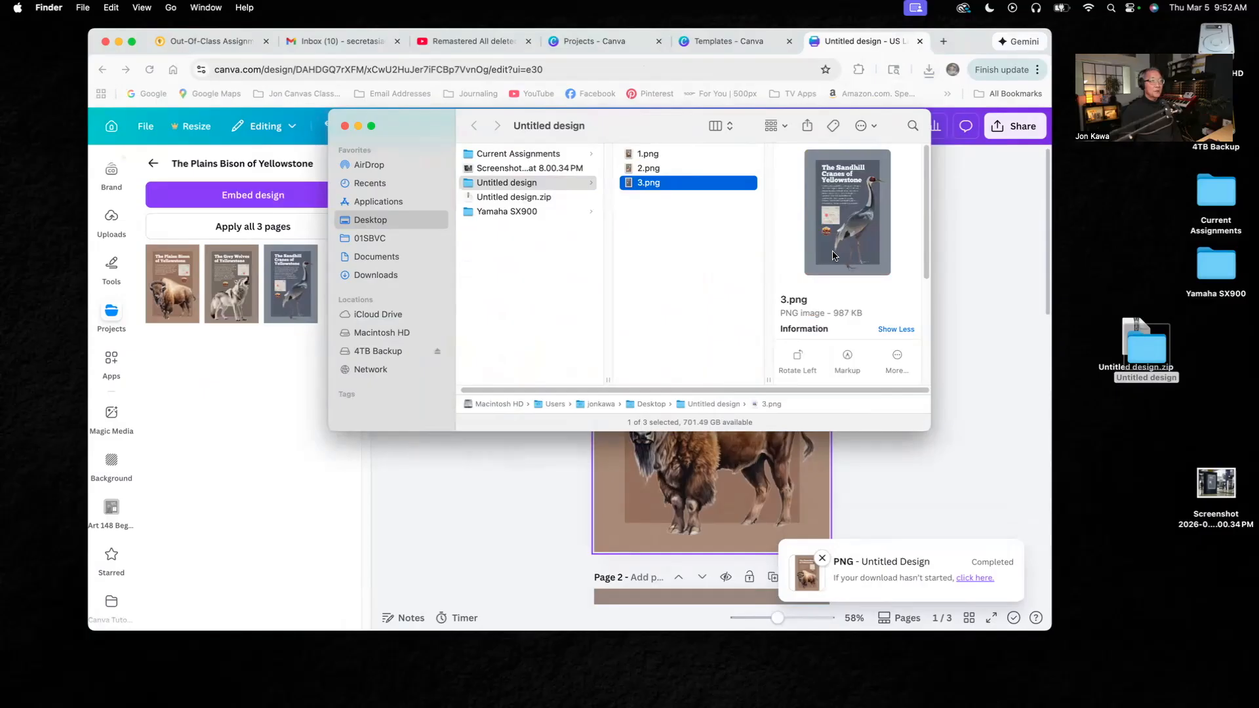
left_click(358, 126)
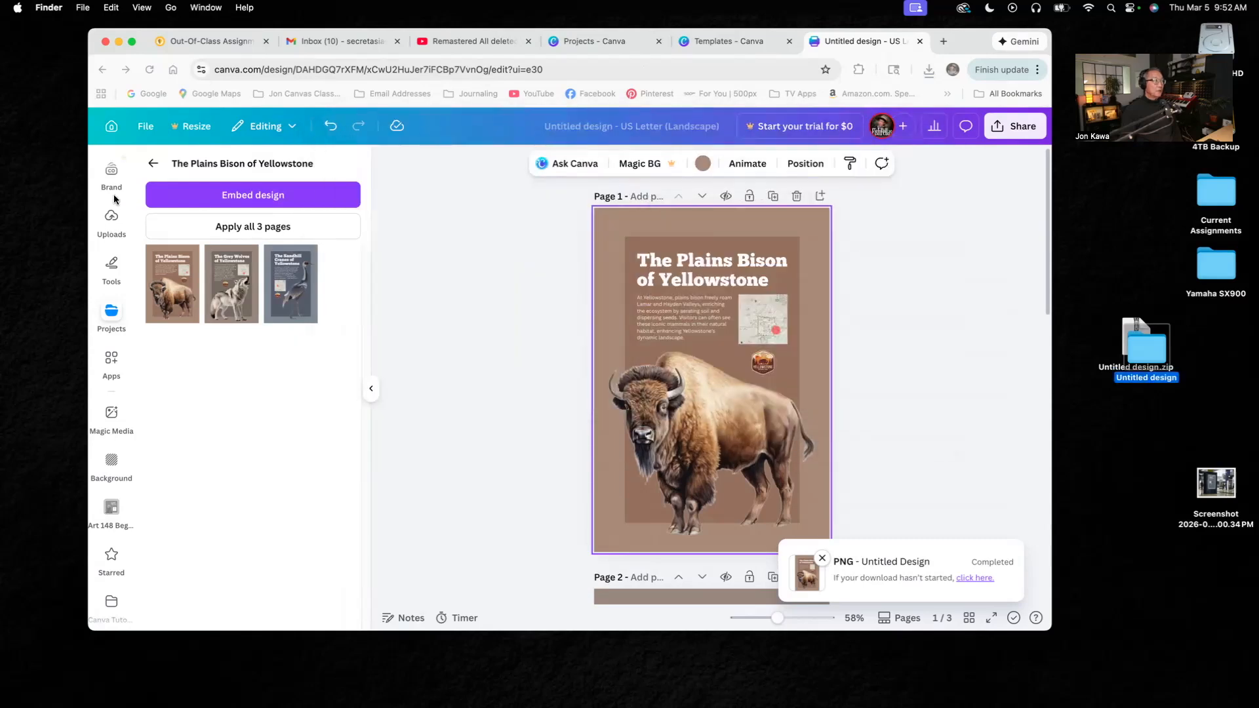
left_click(112, 220)
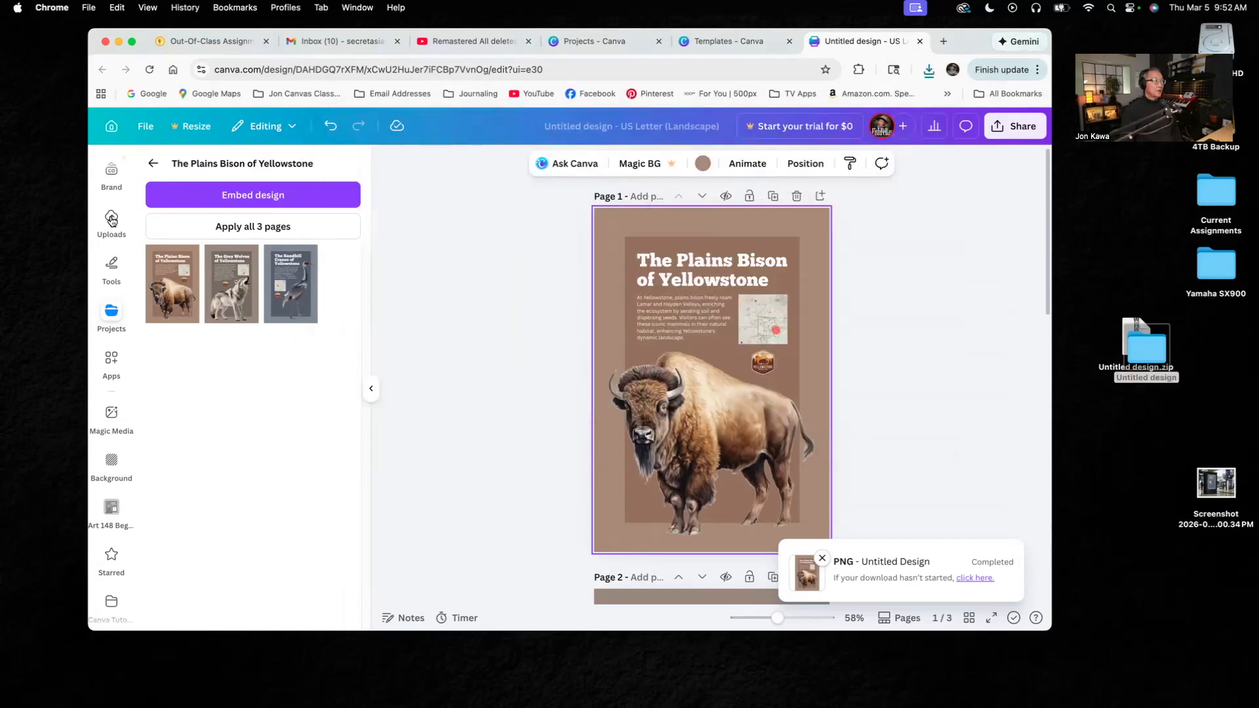
left_click(113, 220)
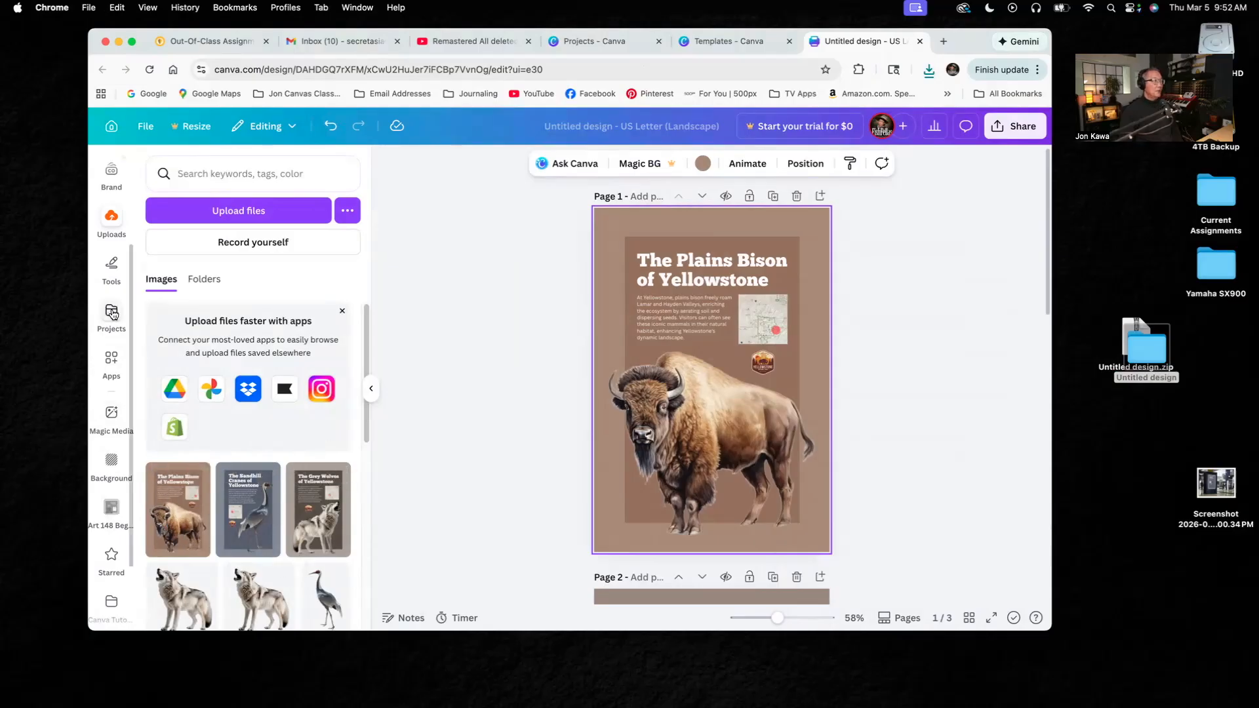
left_click(240, 211)
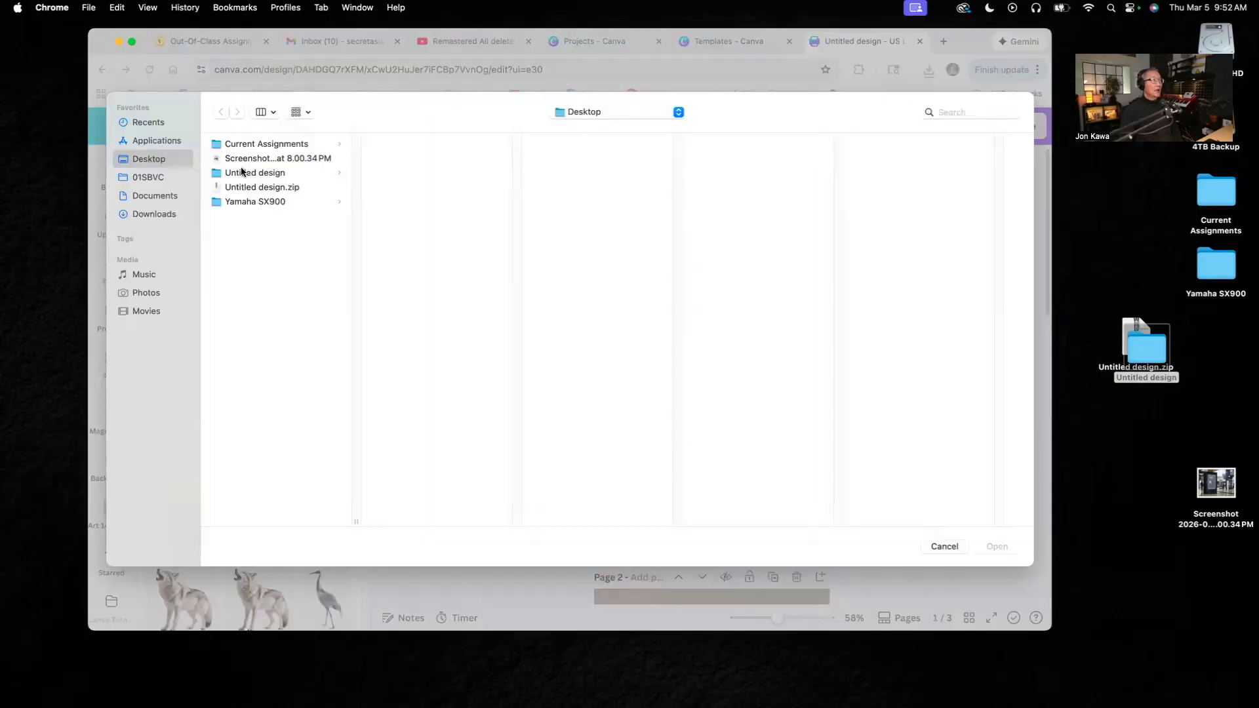
left_click(239, 175)
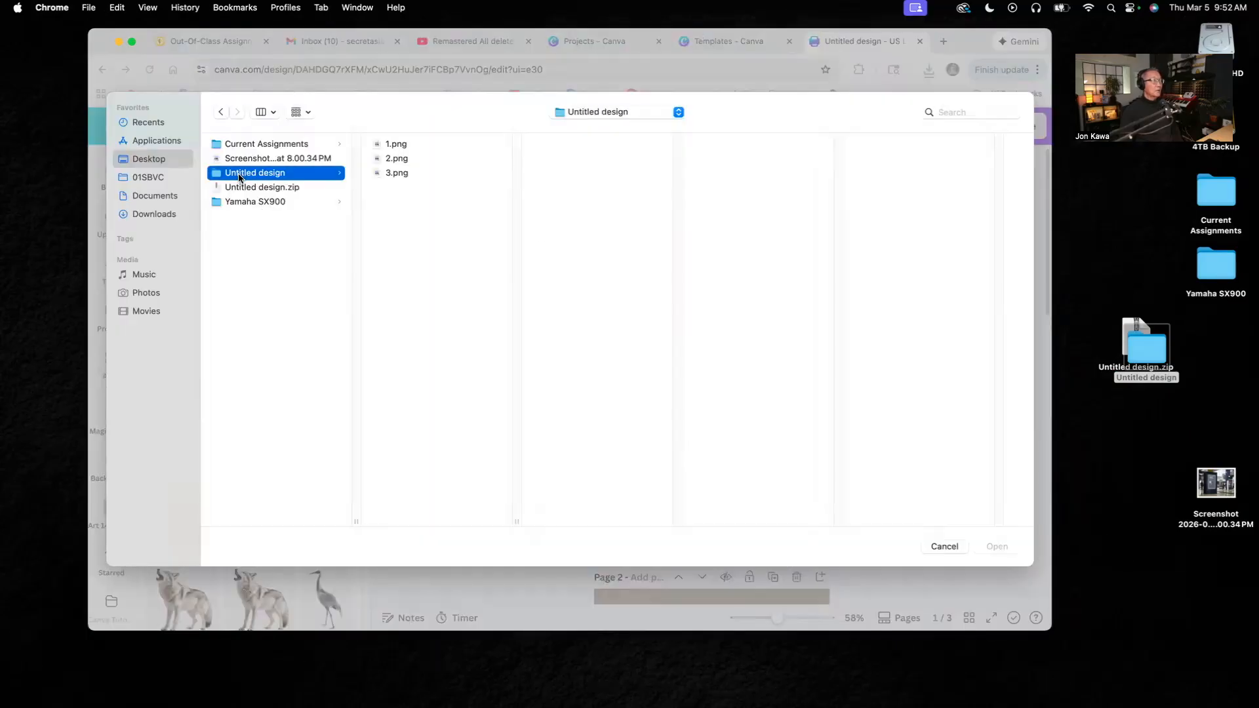
left_click(394, 146)
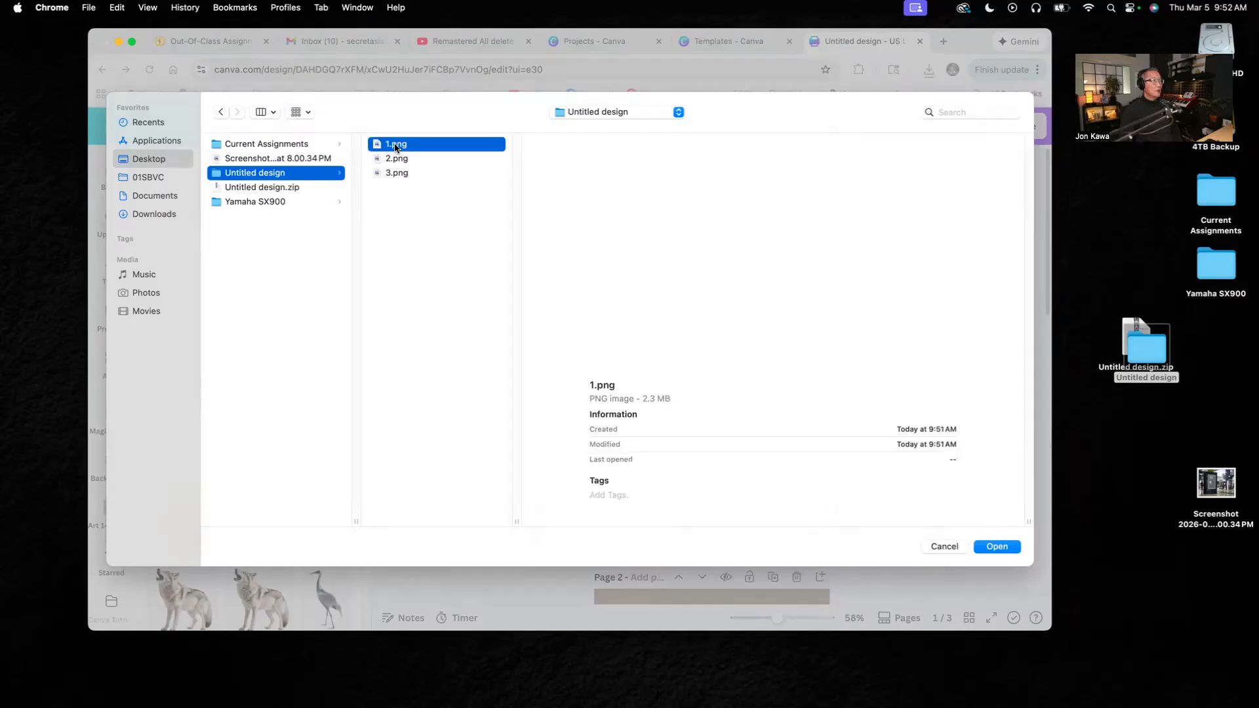
left_click(399, 160)
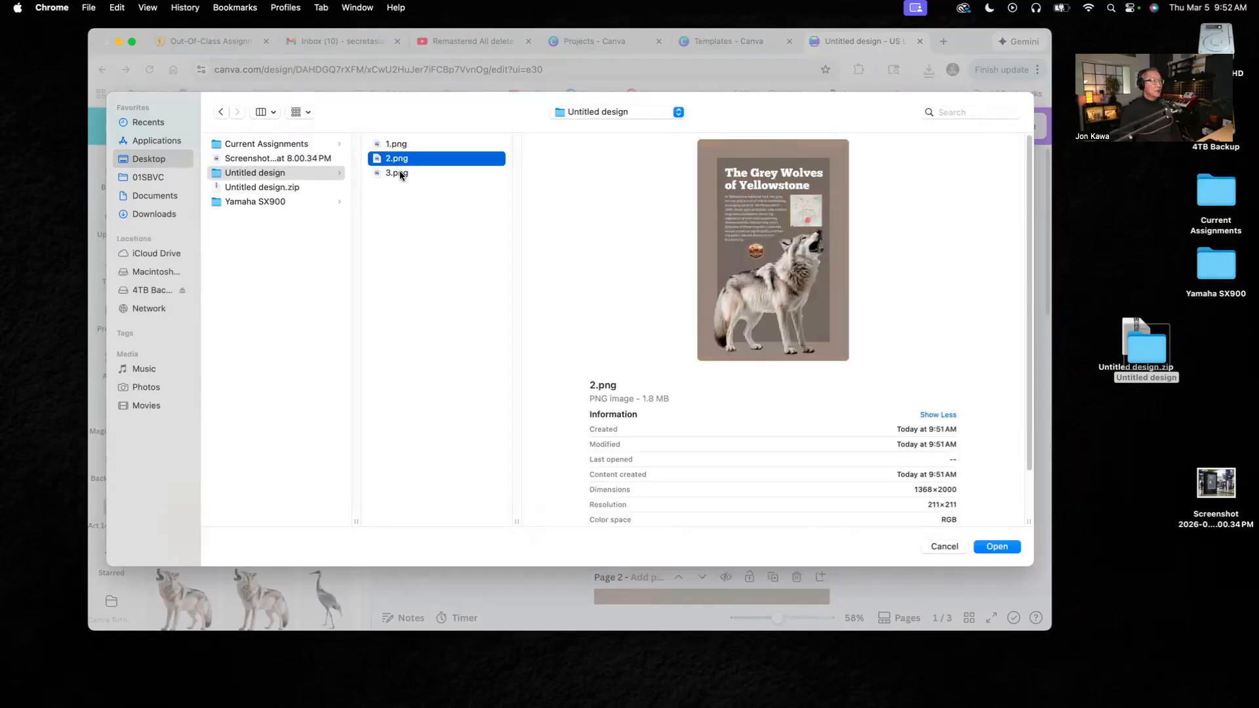
left_click(400, 175)
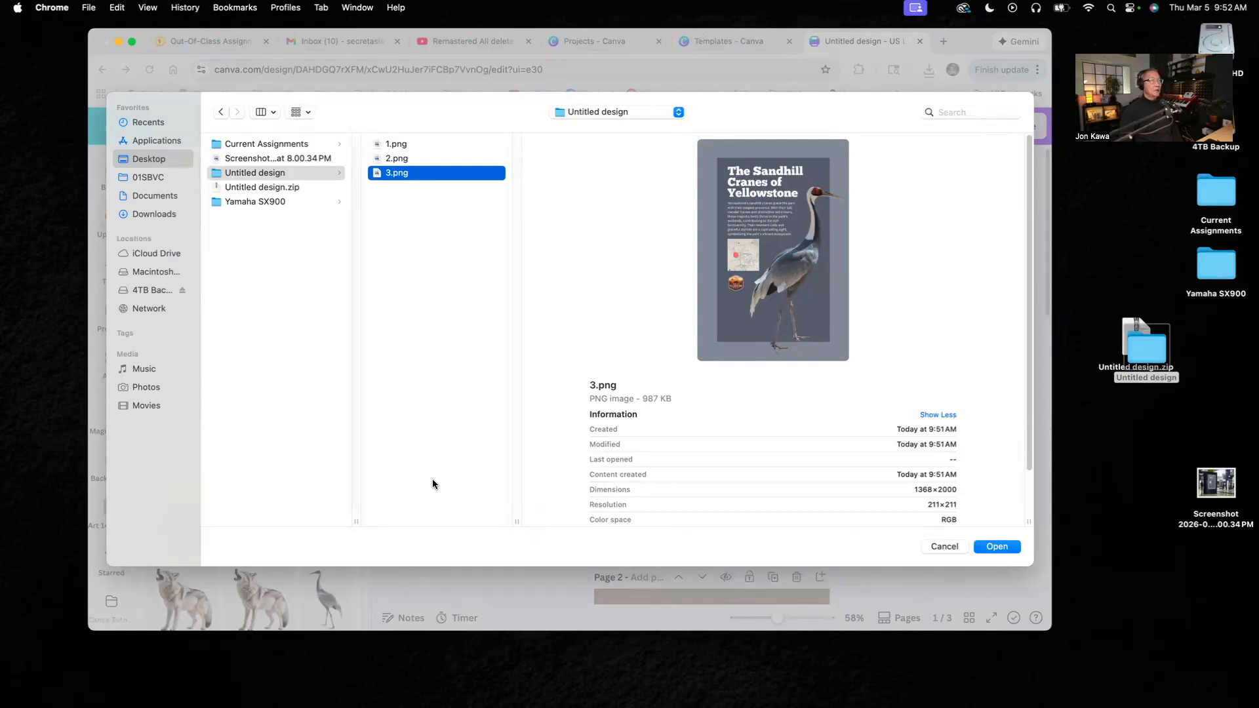
left_click(939, 547)
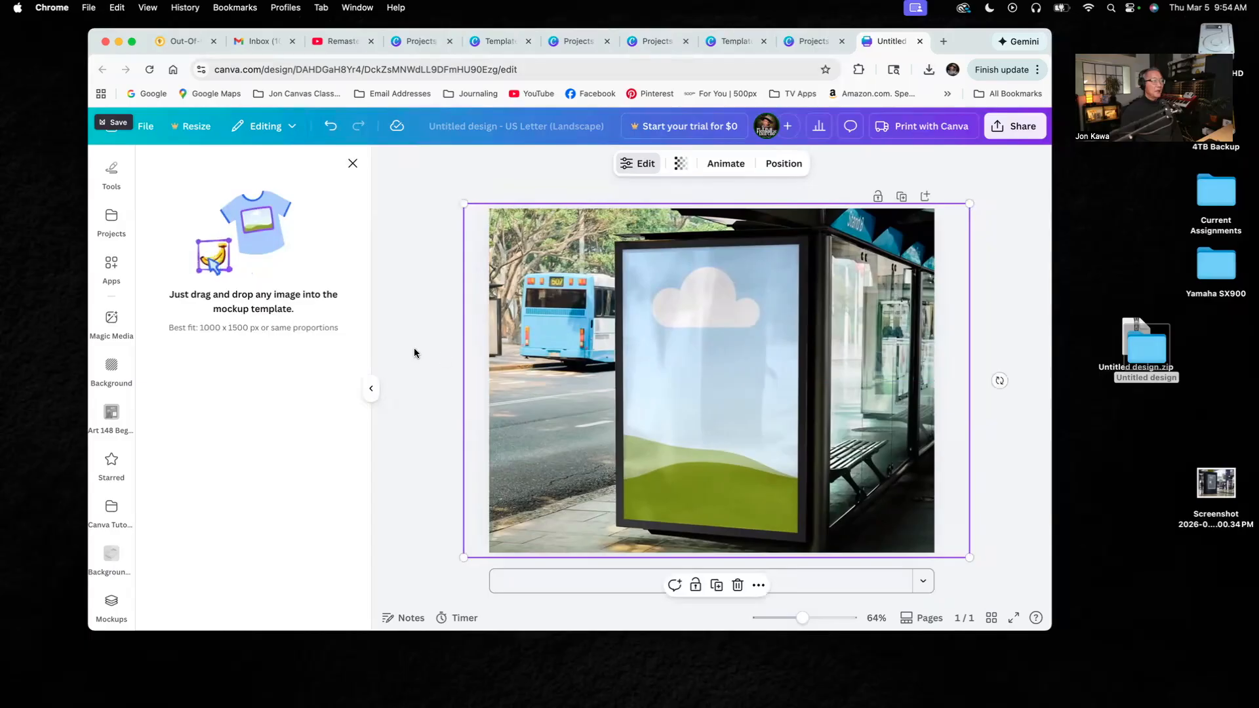
- Place the uploaded Grey Wolves of Yellowstone poster into the bus shelter mockup's poster frame
left_click(397, 362)
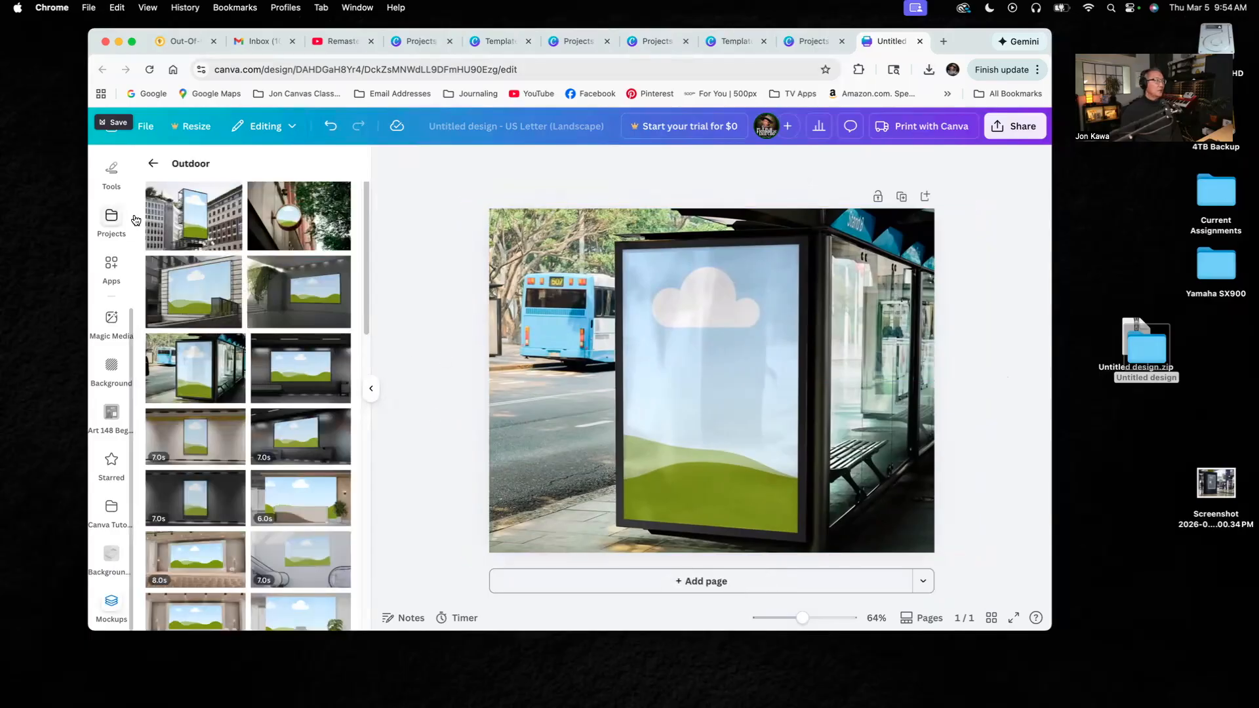
left_click_drag(131, 319, 131, 203)
left_click(112, 250)
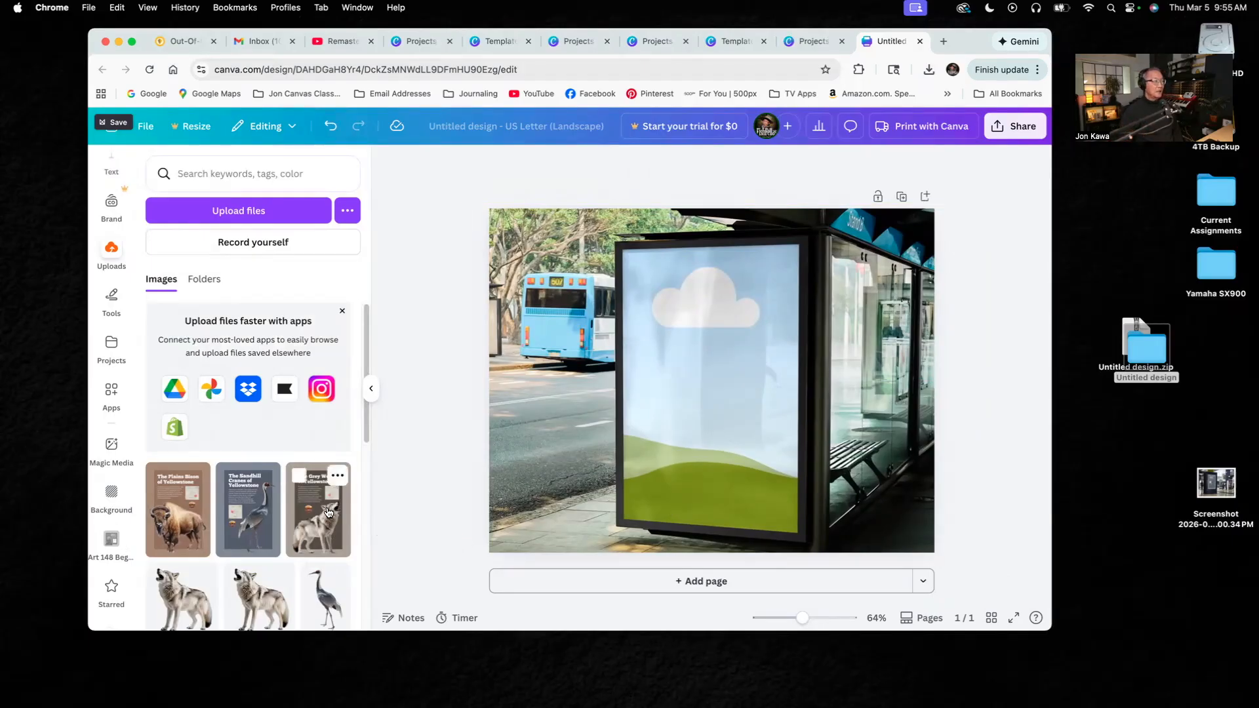
left_click_drag(325, 507, 617, 439)
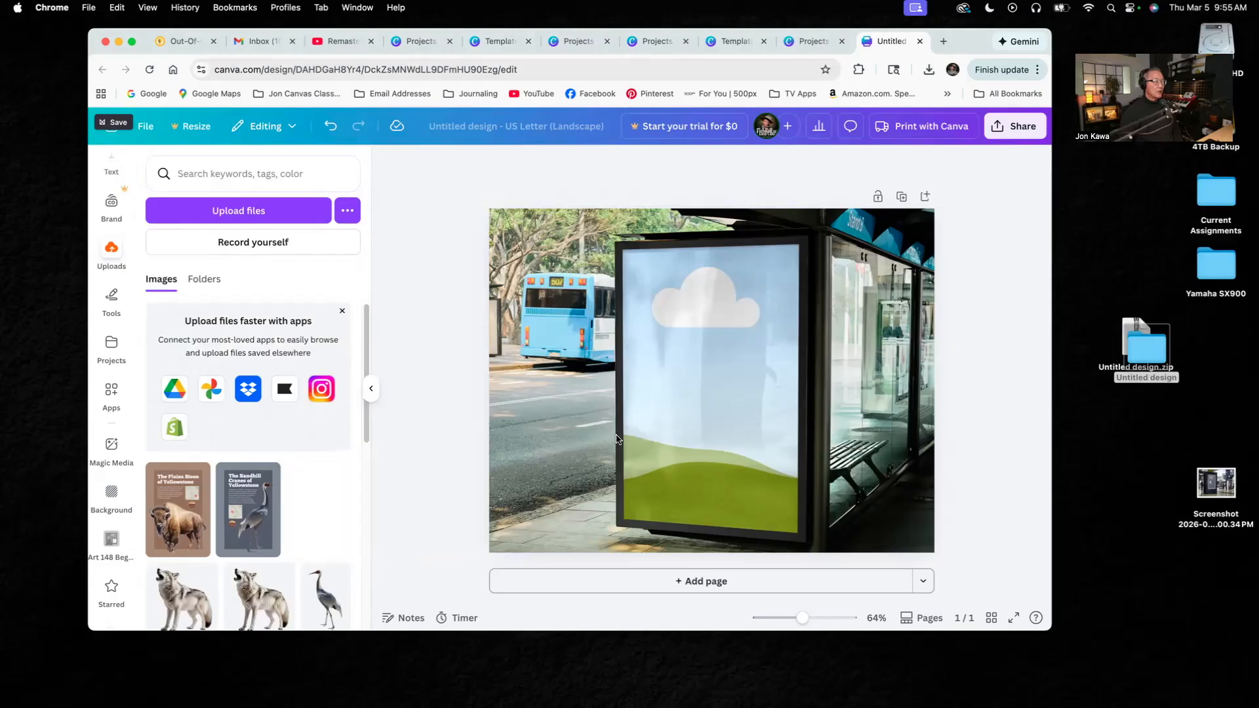
left_click_drag(715, 396, 715, 396)
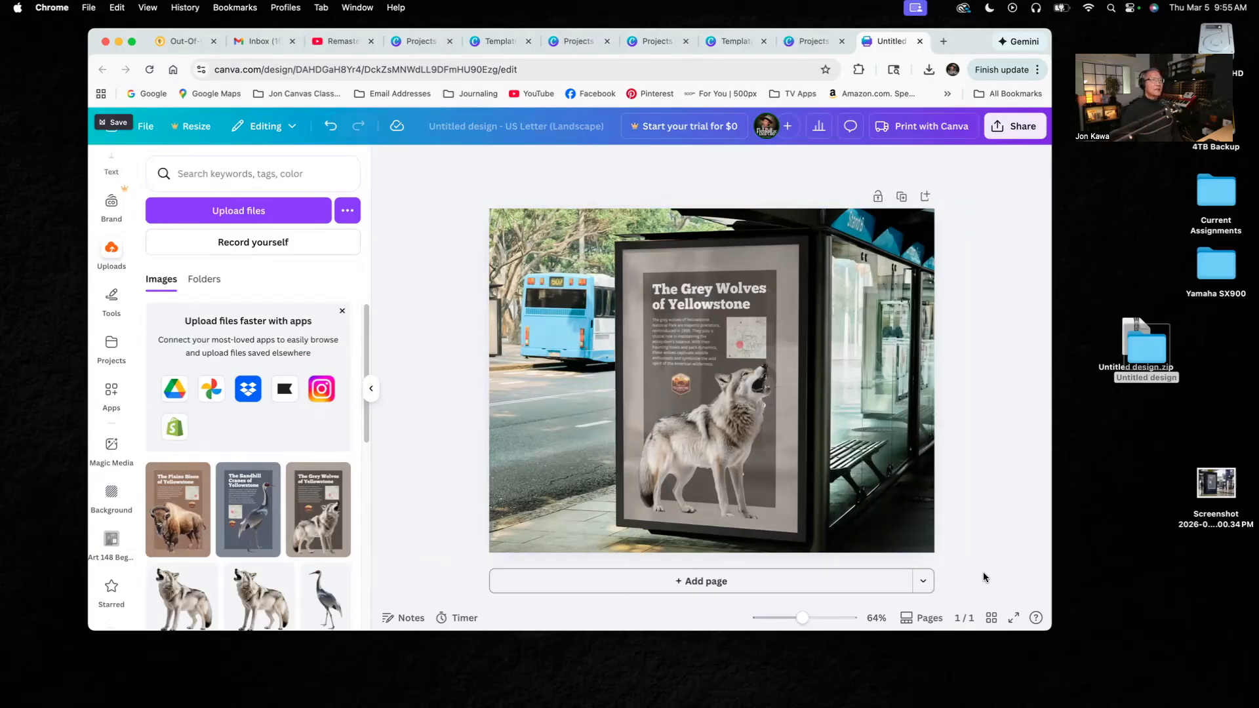
- Add a second page and insert the Outdoor mockup of a black poster stand on a tree-lined street with tram tracks
left_click(739, 587)
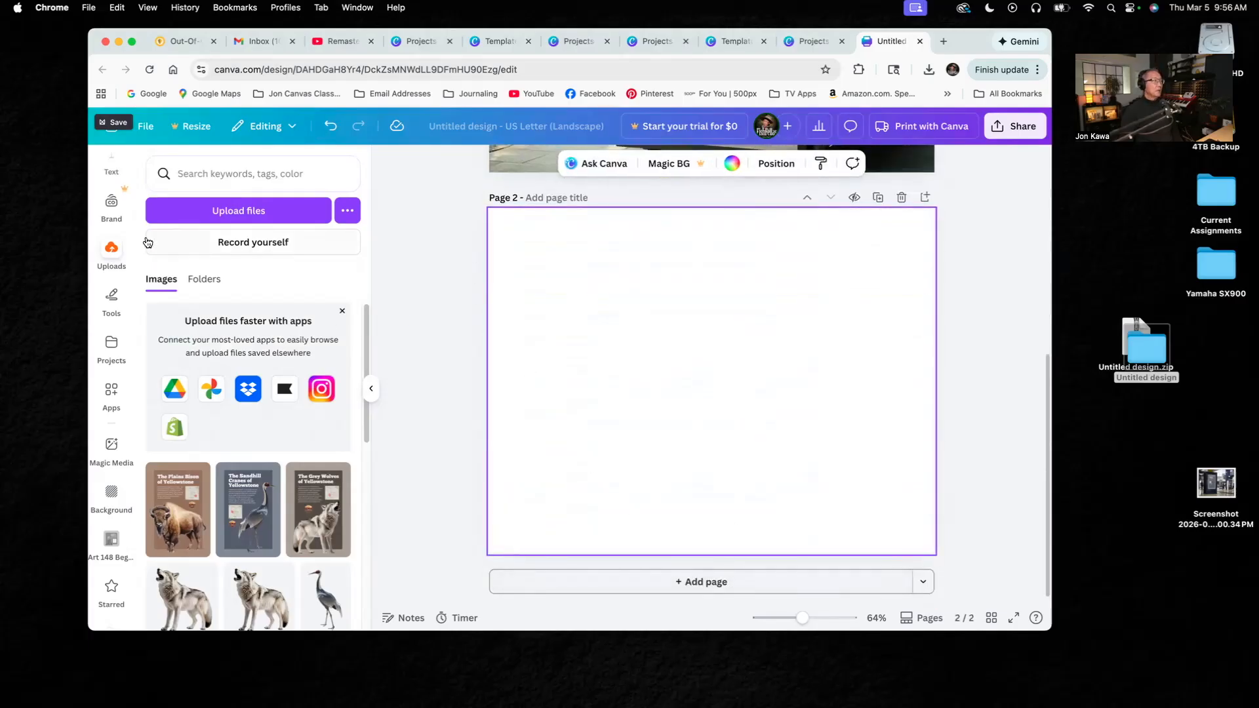
left_click_drag(130, 232, 129, 393)
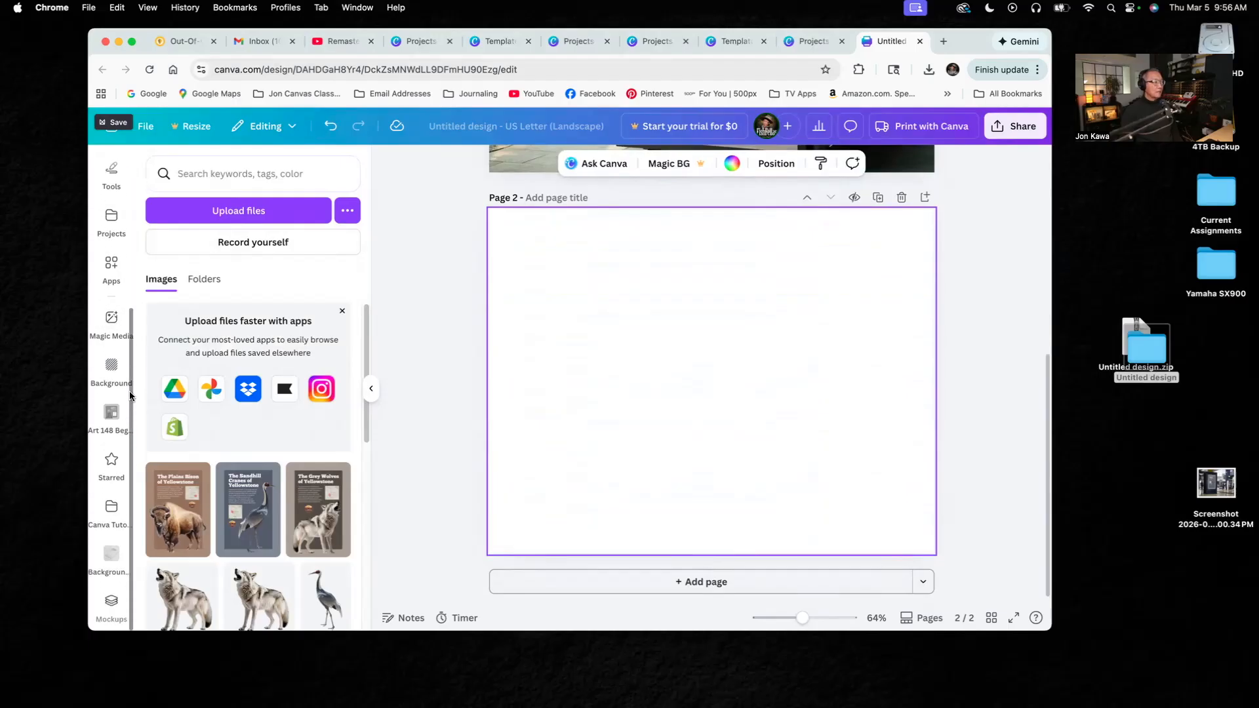
left_click(111, 604)
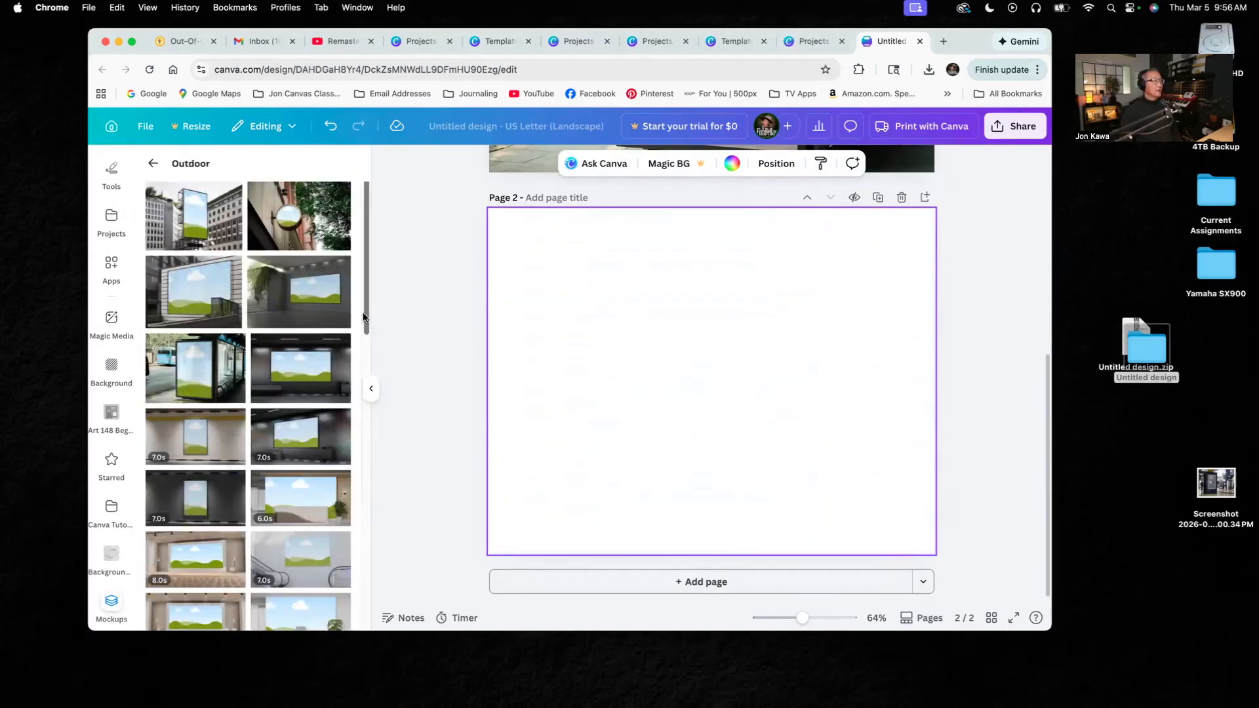
left_click_drag(366, 318, 366, 481)
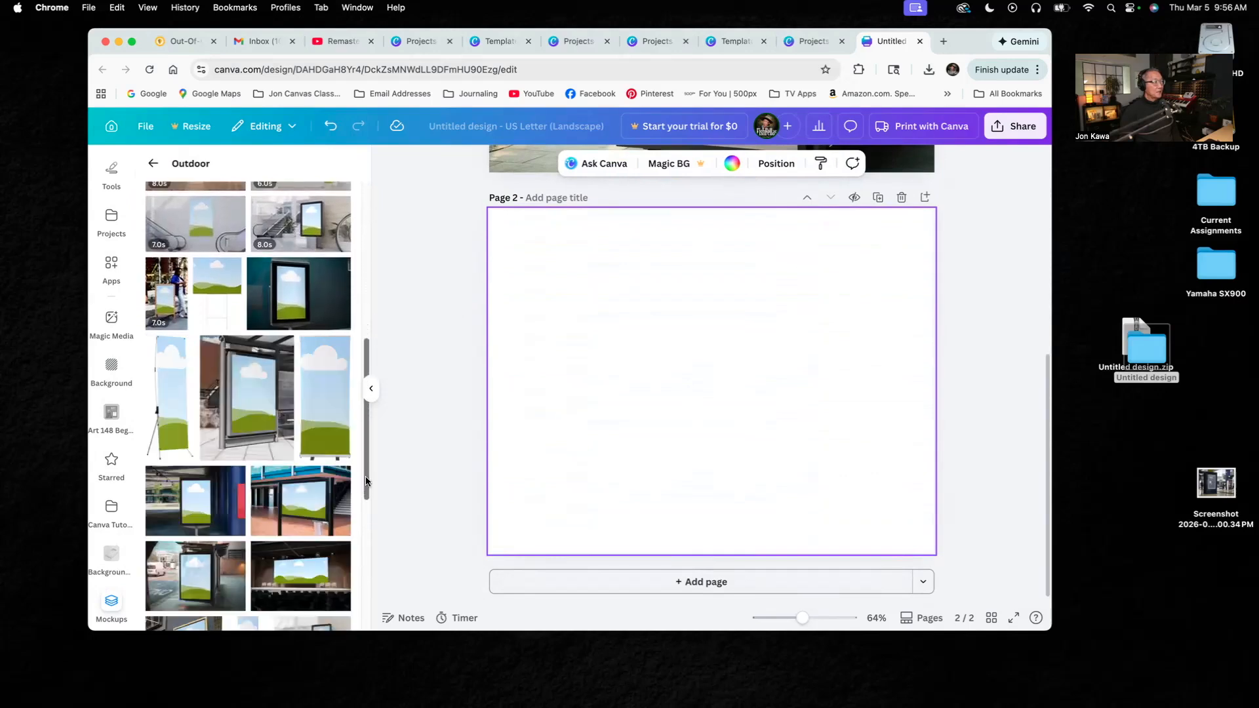
mouse_move(366, 481)
left_mouse_down()
mouse_move(360, 592)
mouse_move(368, 469)
left_mouse_up()
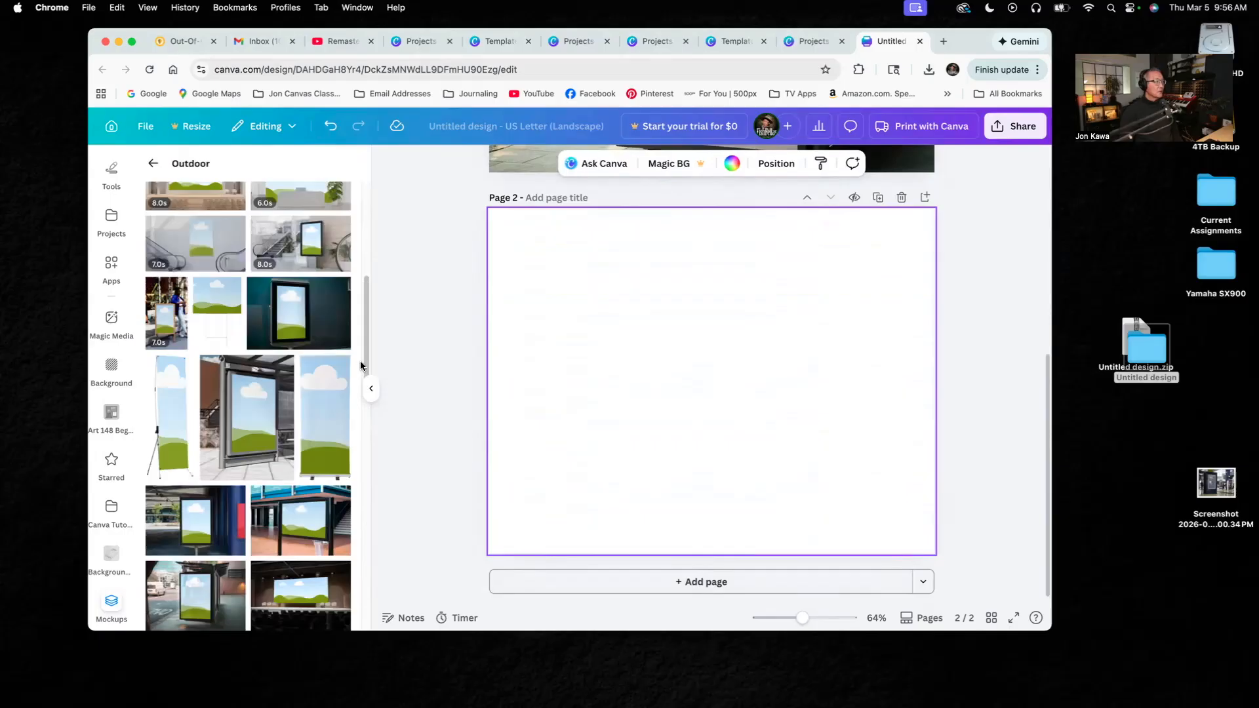
left_click_drag(367, 338, 369, 264)
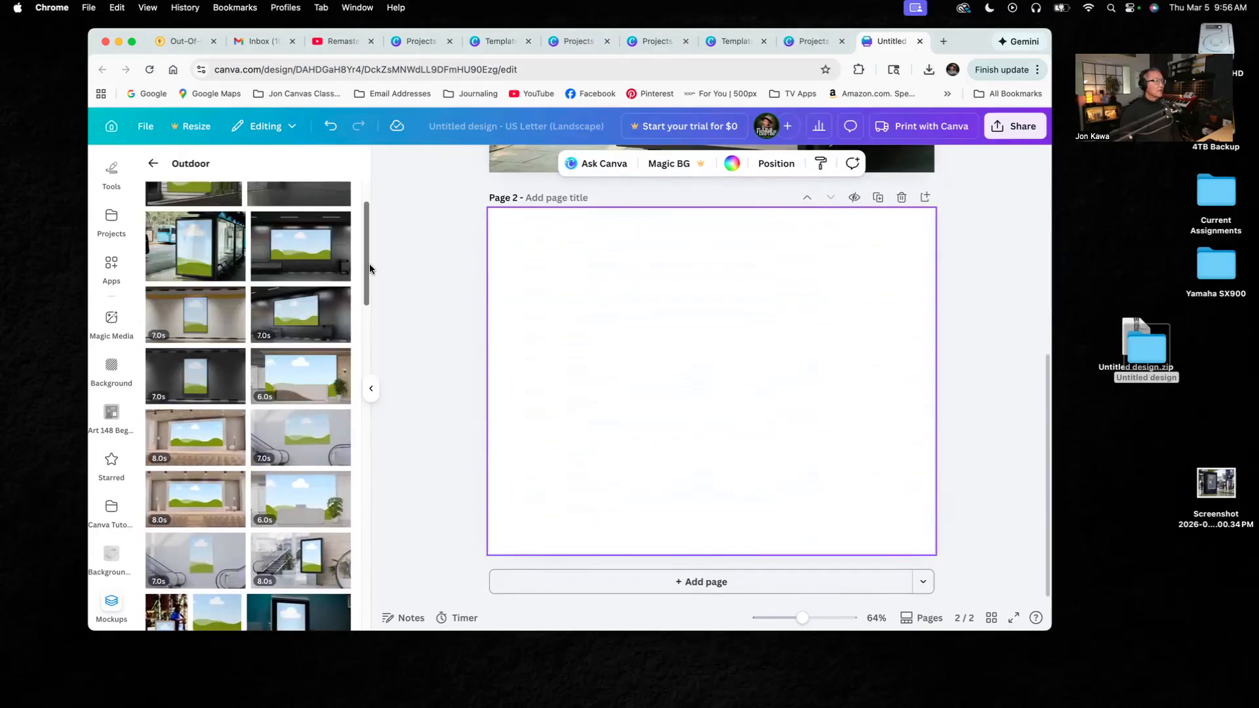
left_click_drag(365, 273, 369, 587)
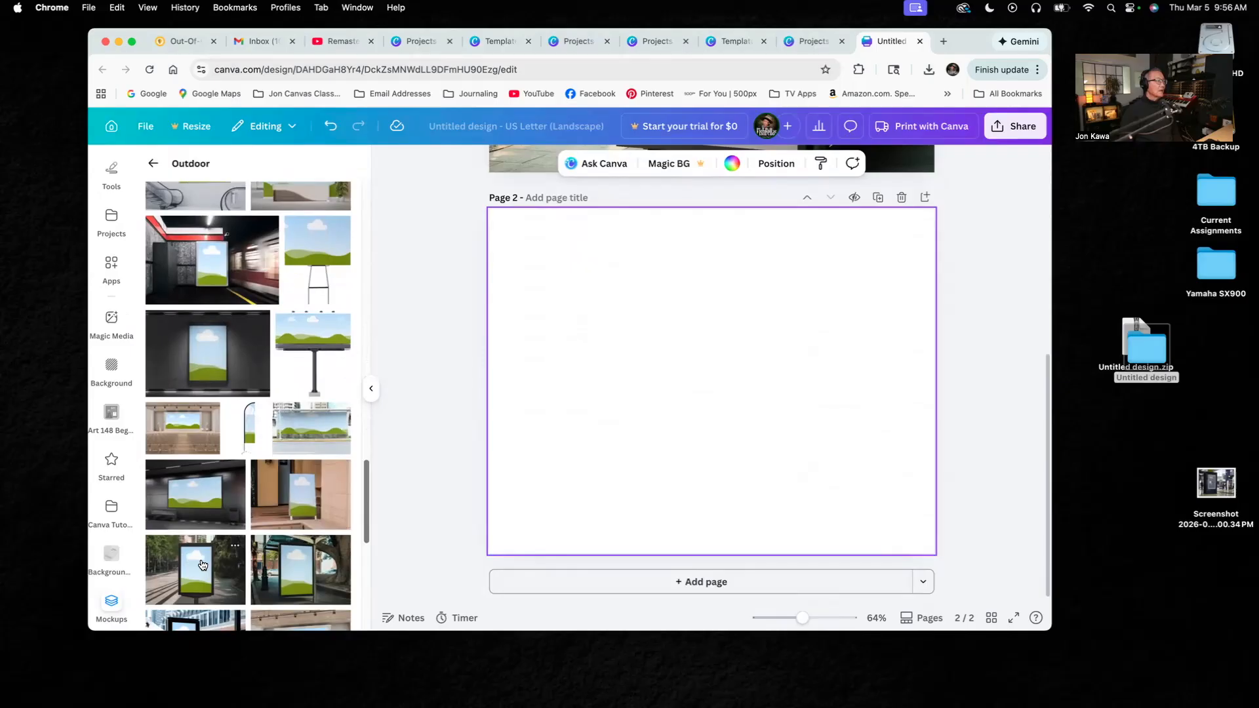
left_click(203, 566)
- Enlarge the street poster stand mockup to fill page 2 and centre its stand on the page
left_click_drag(653, 339, 516, 223)
left_click_drag(671, 337, 968, 584)
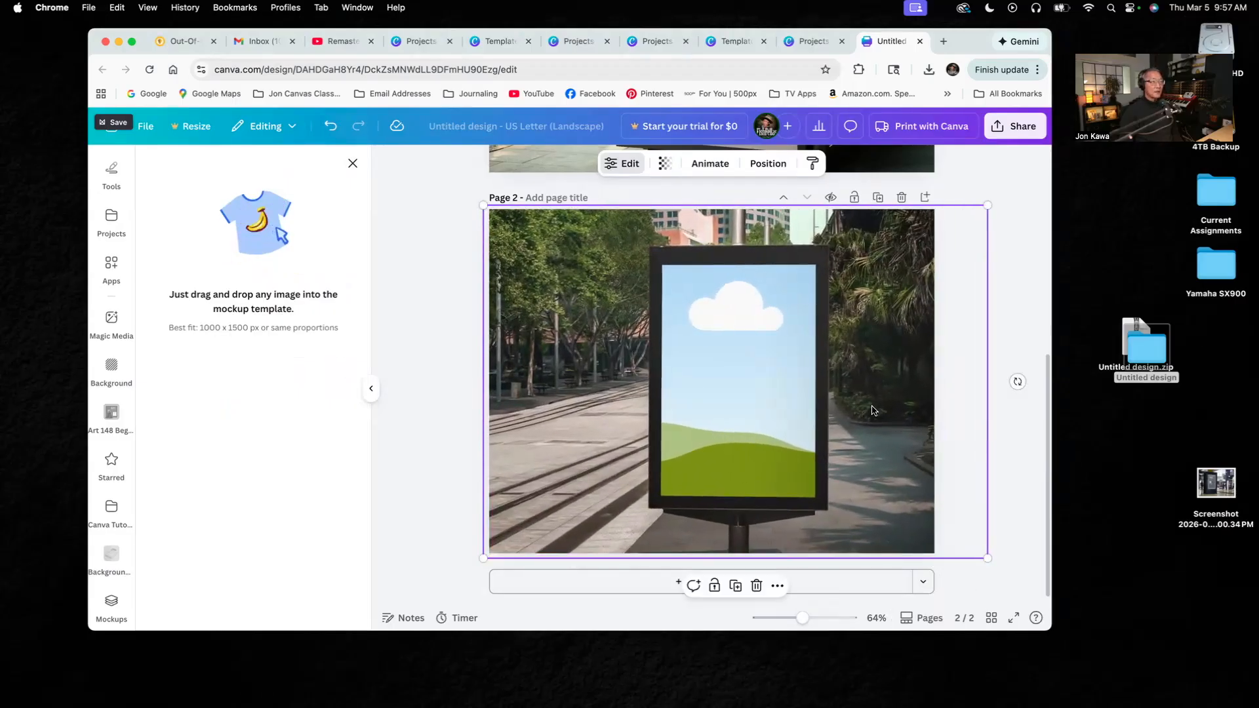
left_click_drag(874, 410, 854, 410)
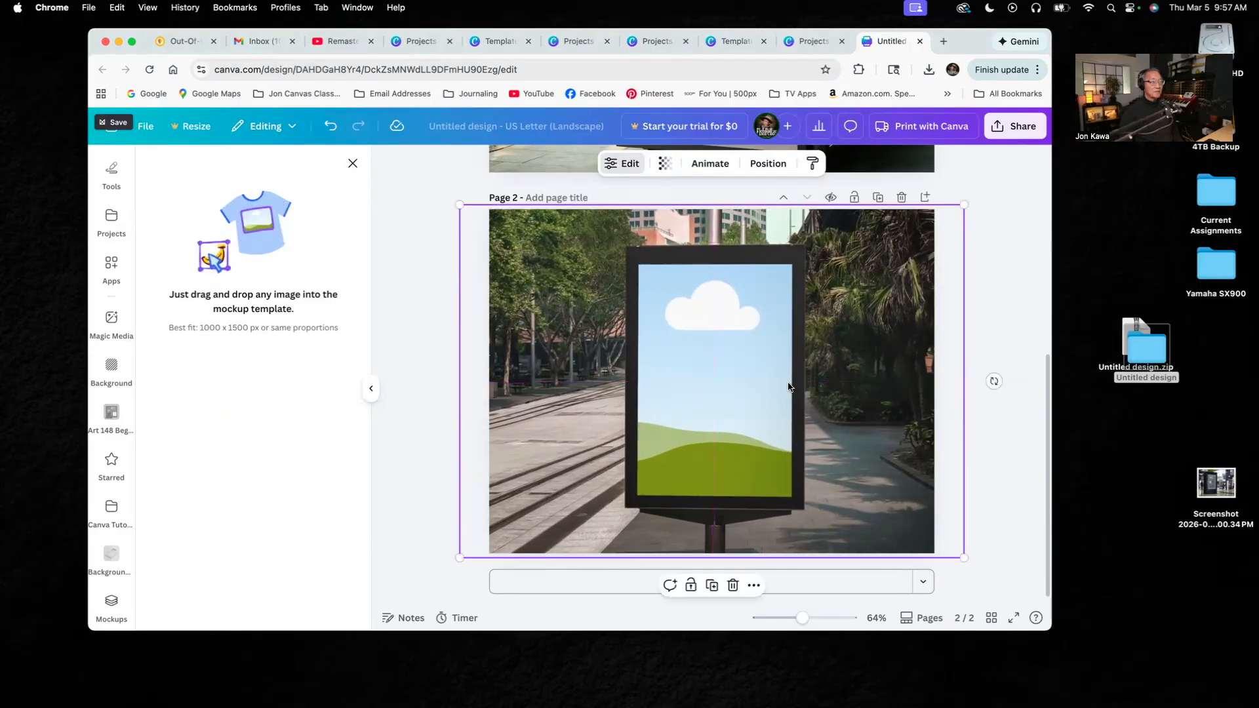
left_click_drag(908, 462, 908, 464)
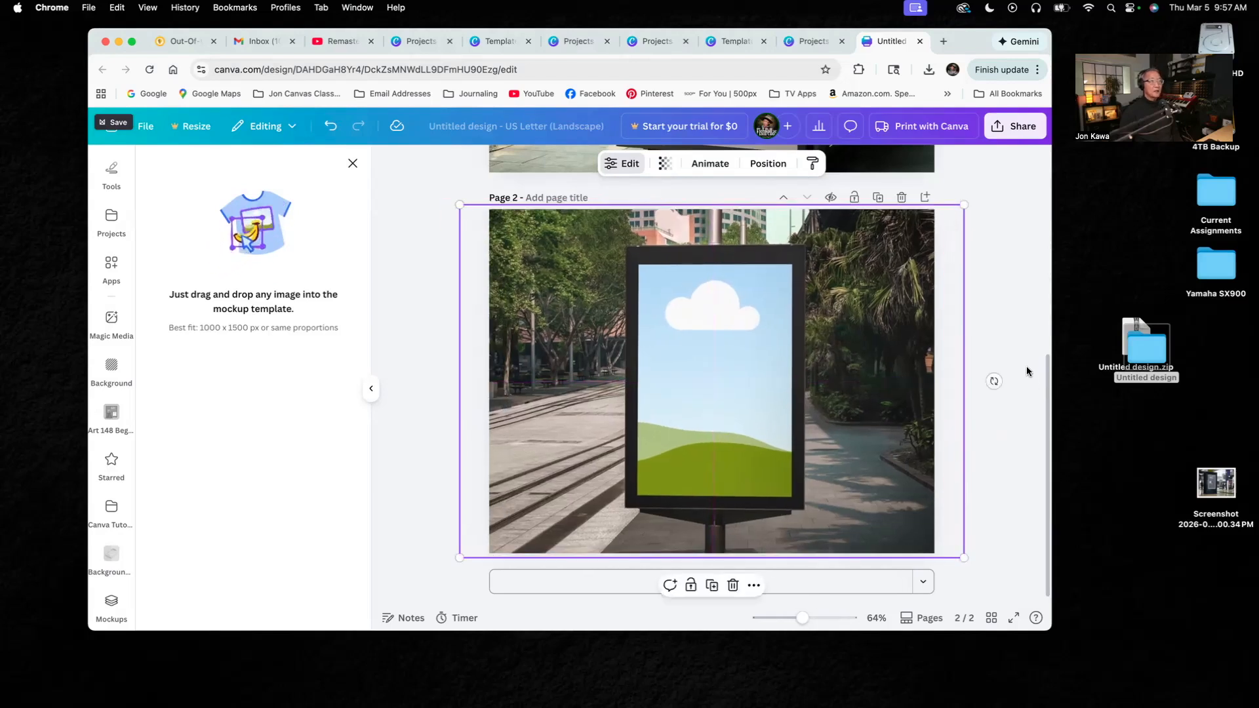
- Place the uploaded Plains Bison of Yellowstone poster into the street poster stand mockup on page 2
left_click(1007, 321)
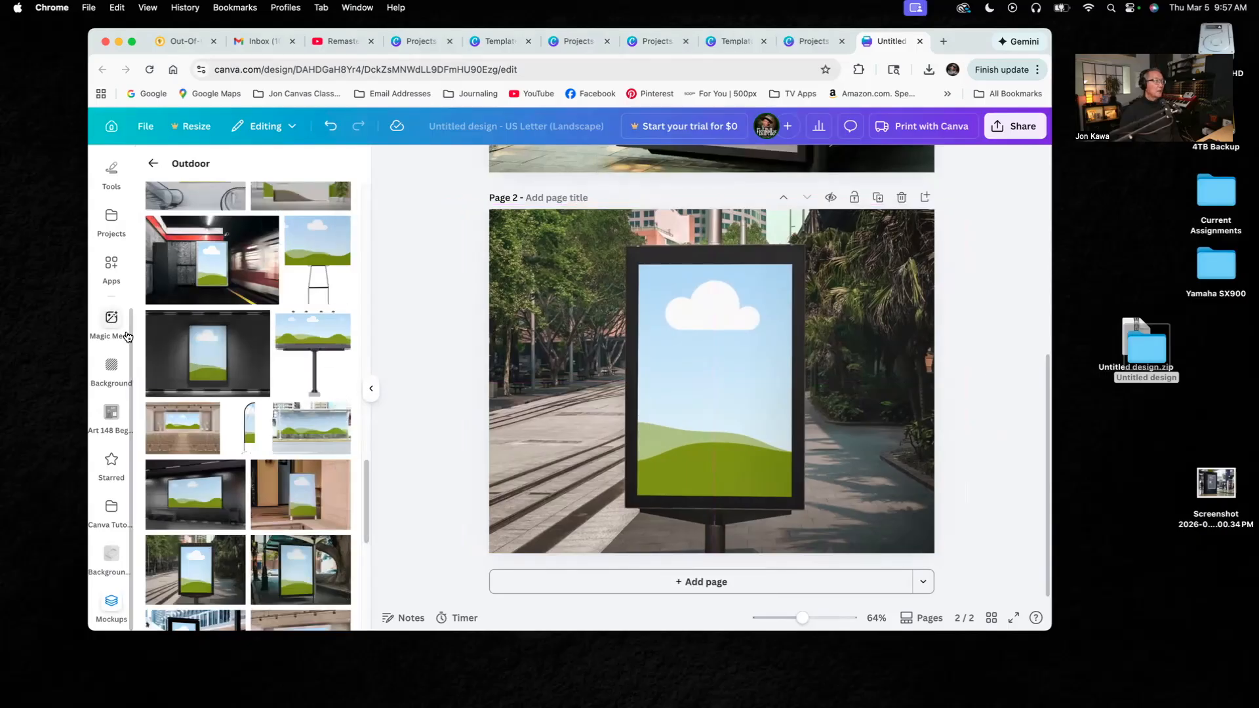
scroll(122, 348, "up", 3)
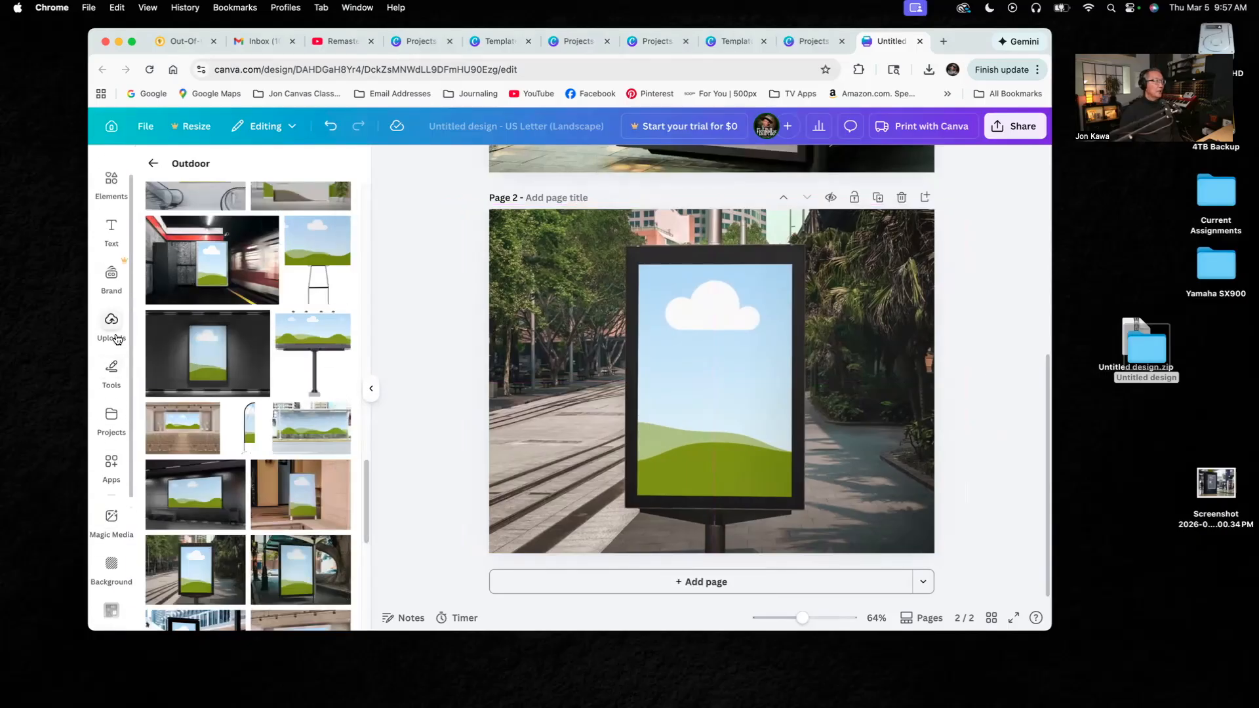
left_click(114, 327)
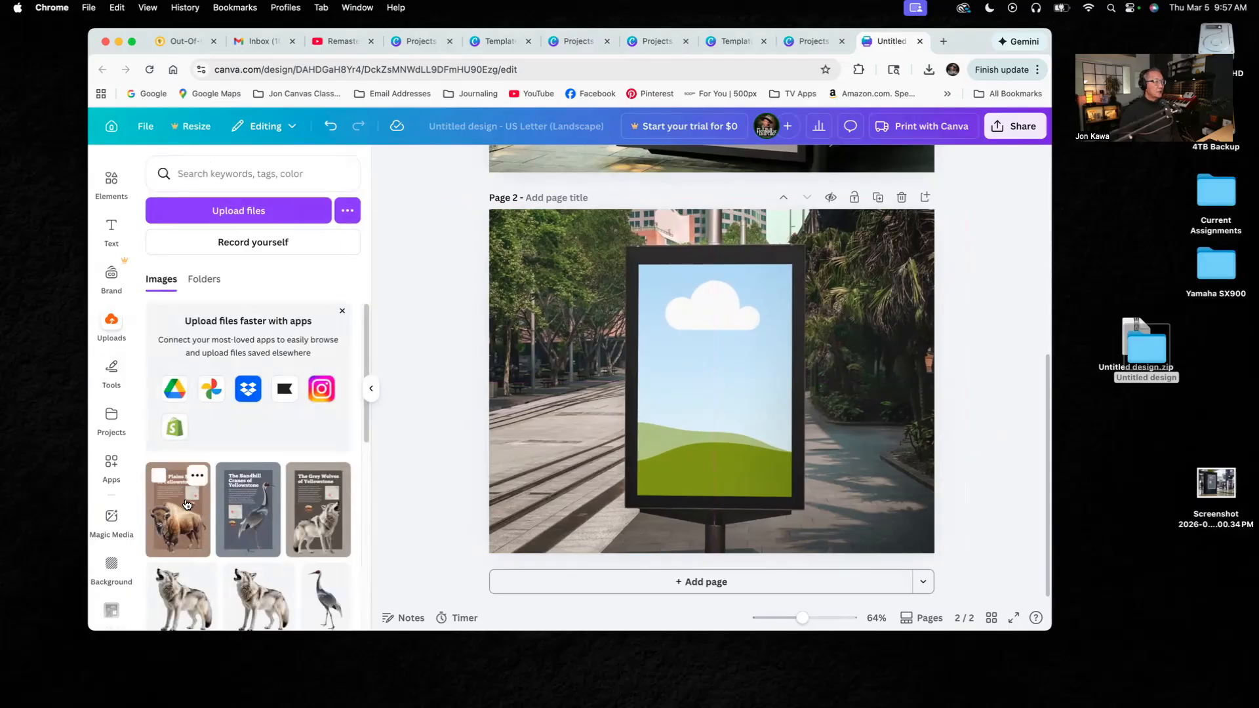
left_click_drag(169, 500, 718, 369)
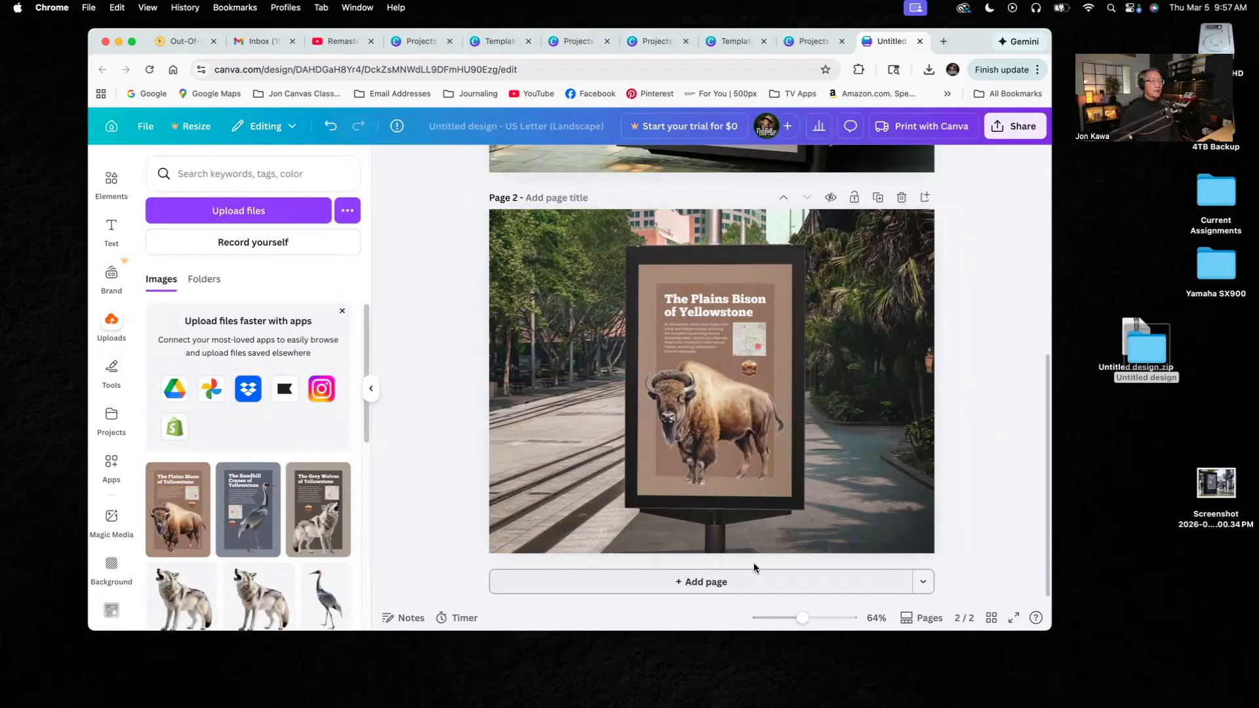
- Add a third page and insert the Outdoor mockup of a dark advertising kiosk in a train station hall
left_click(725, 583)
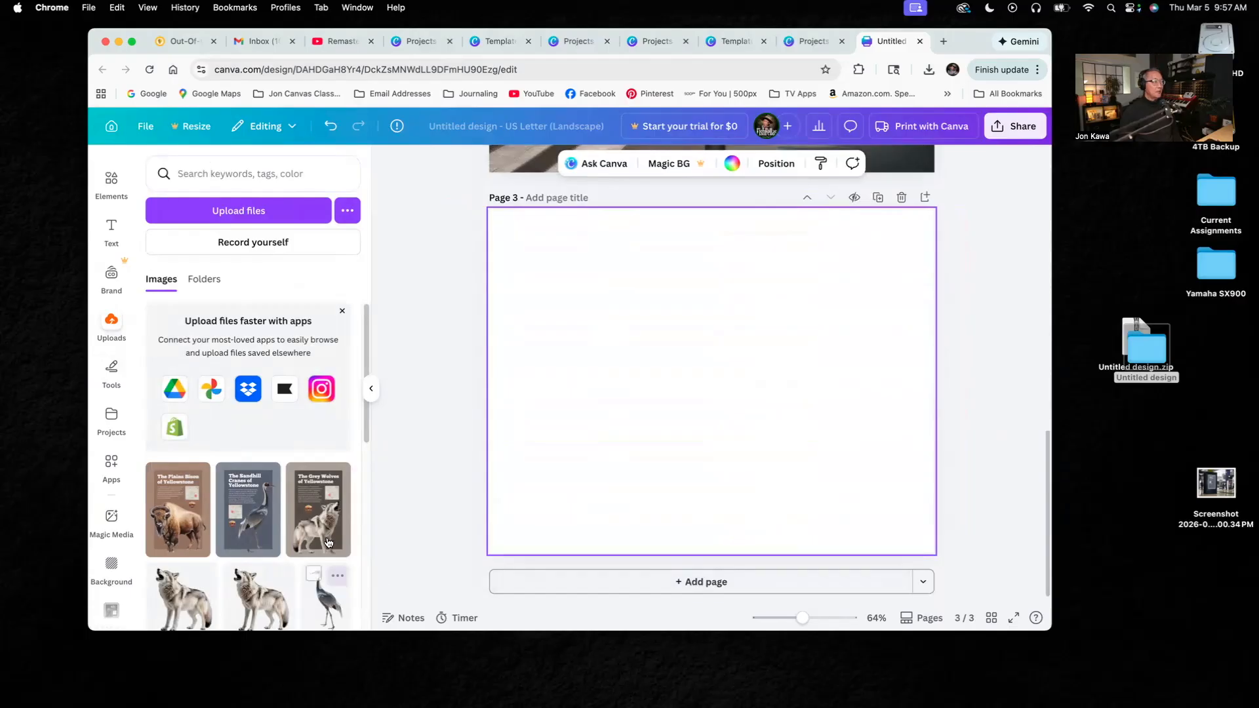
scroll(125, 511, "down", 3)
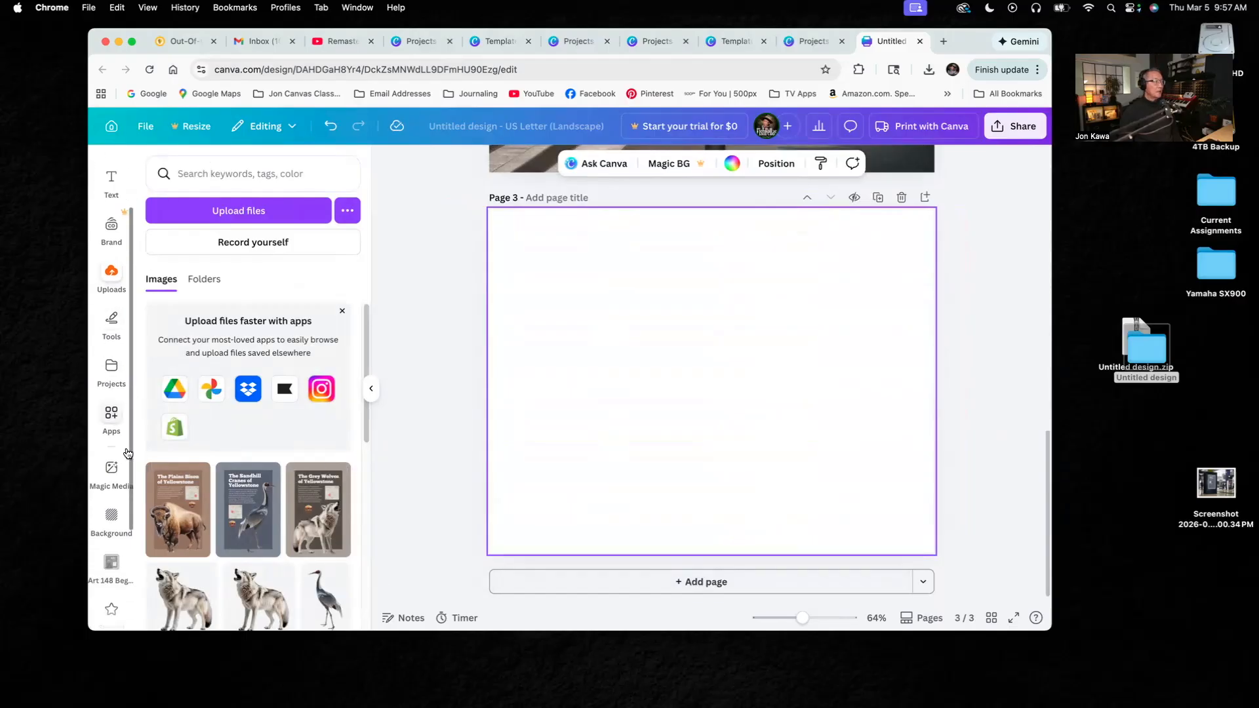
scroll(125, 539, "down", 2)
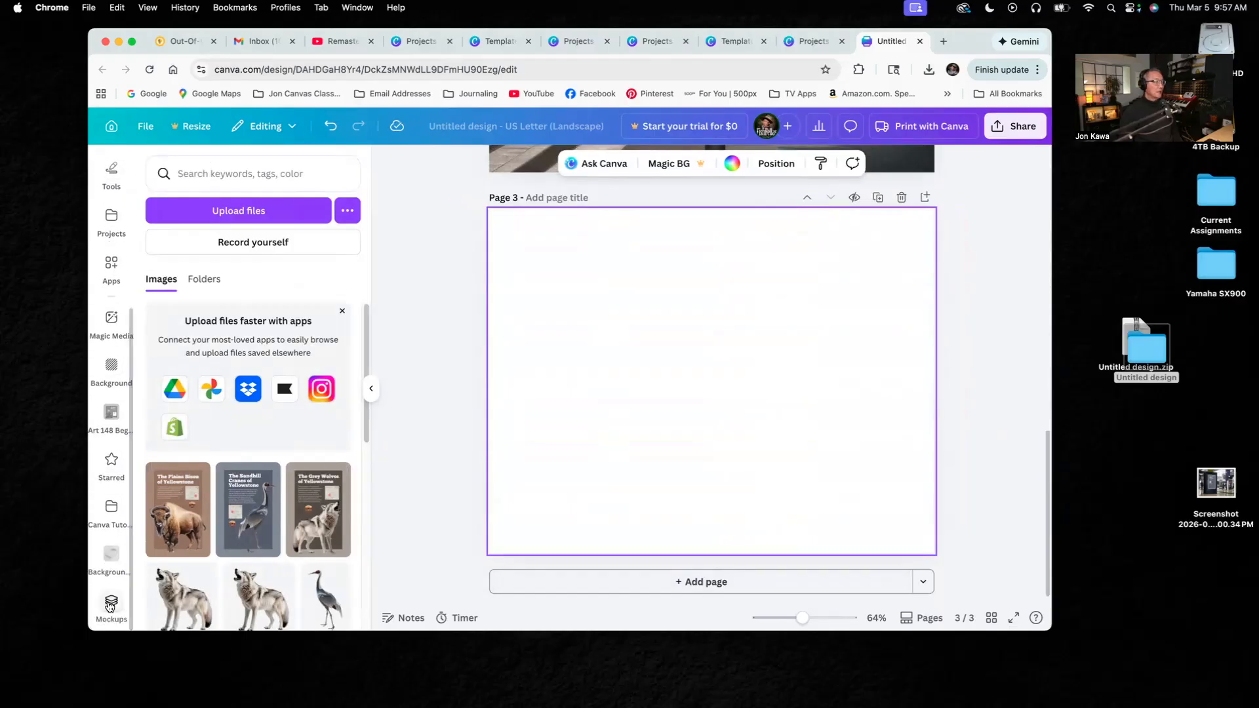
left_click(111, 600)
left_click_drag(368, 467, 364, 593)
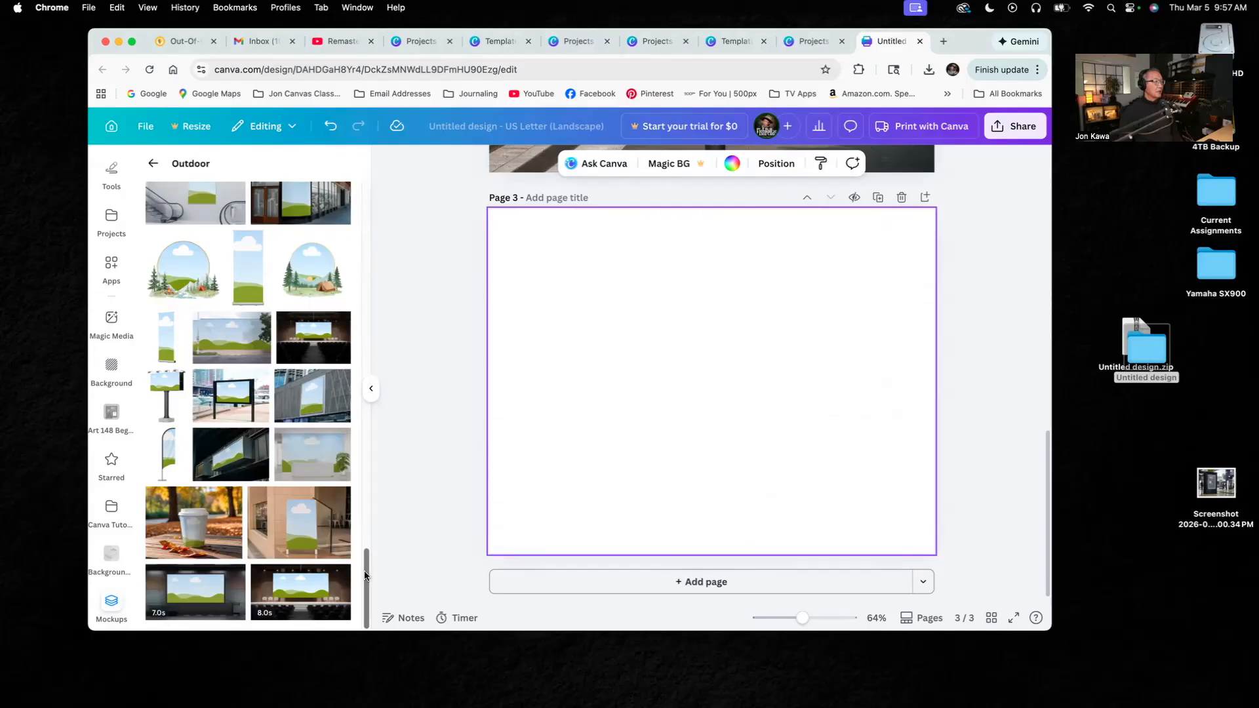
left_click_drag(367, 578, 366, 658)
scroll(368, 543, "up", 5)
left_click_drag(366, 585, 369, 395)
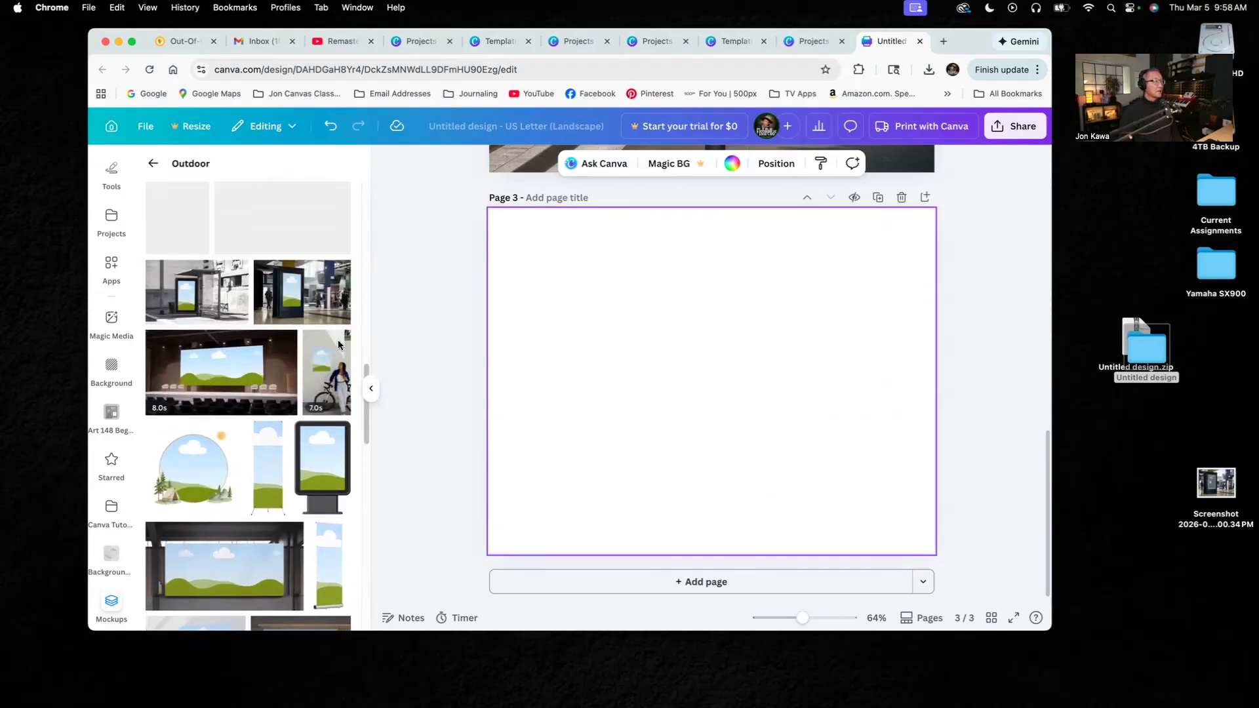
left_click(291, 287)
- Enlarge the station kiosk mockup to cover page 3 and shift it so the kiosk sits nearer the centre
left_click_drag(691, 386, 555, 277)
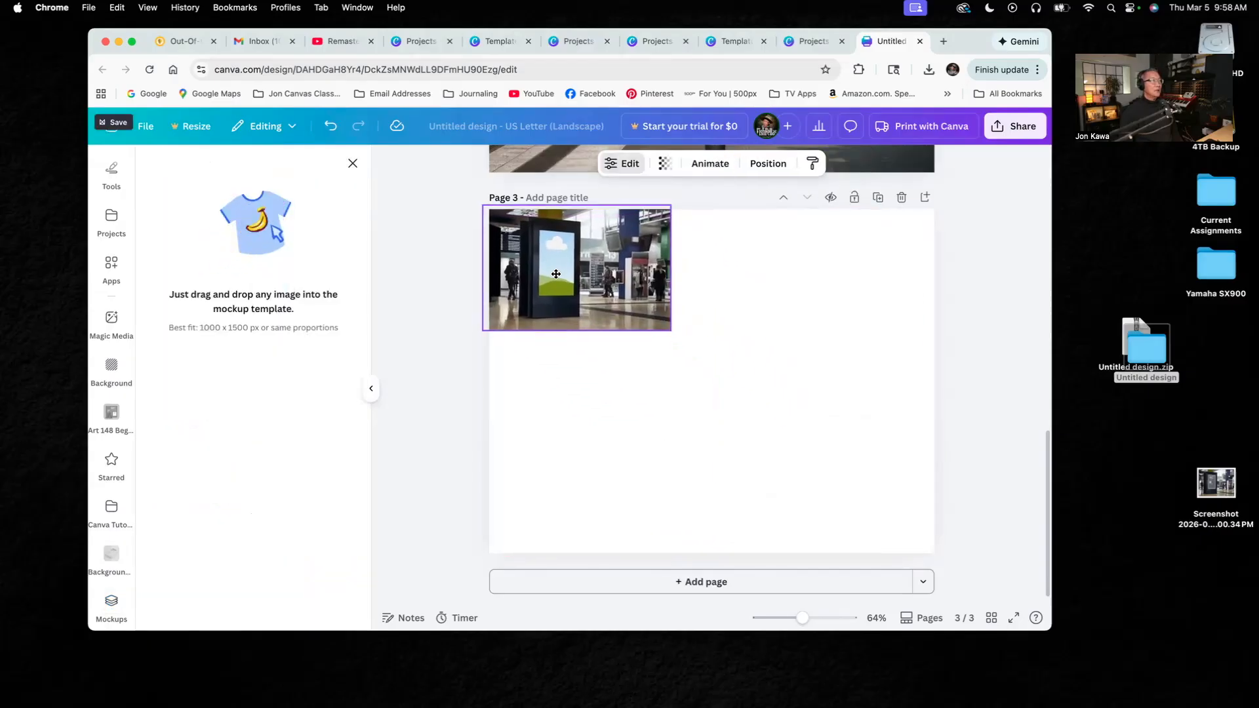
left_click_drag(671, 329, 985, 614)
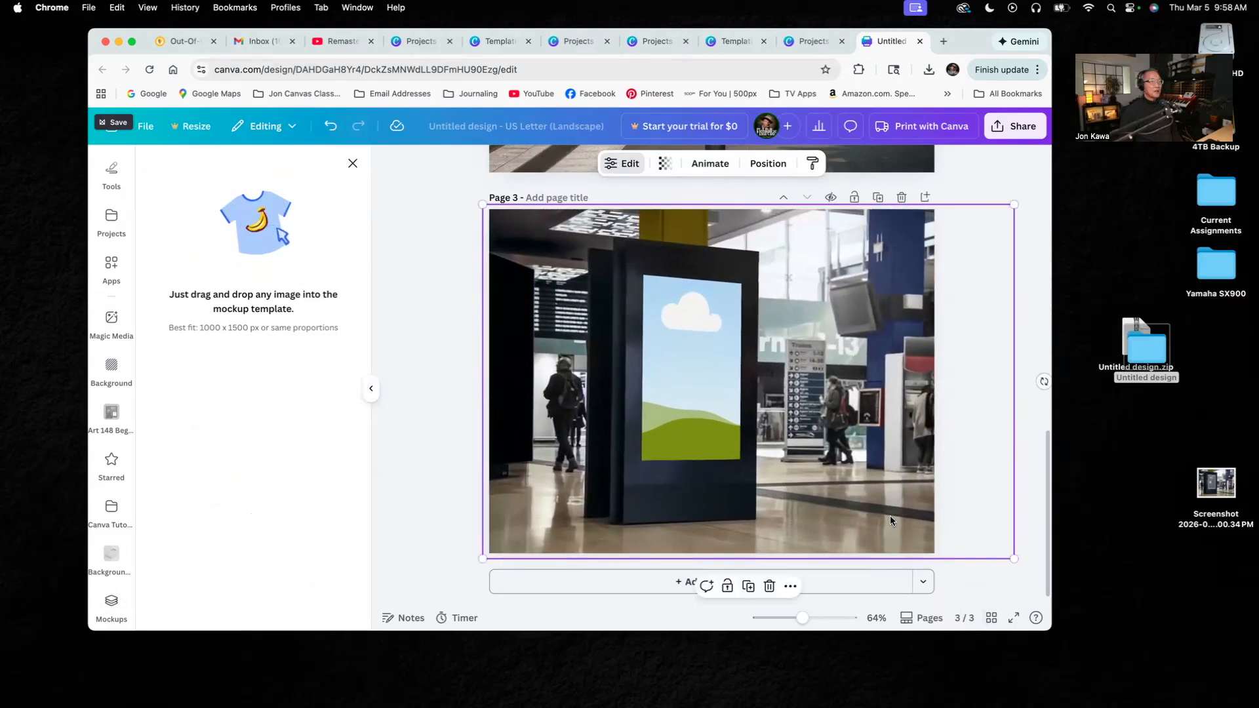
left_click_drag(891, 517, 864, 518)
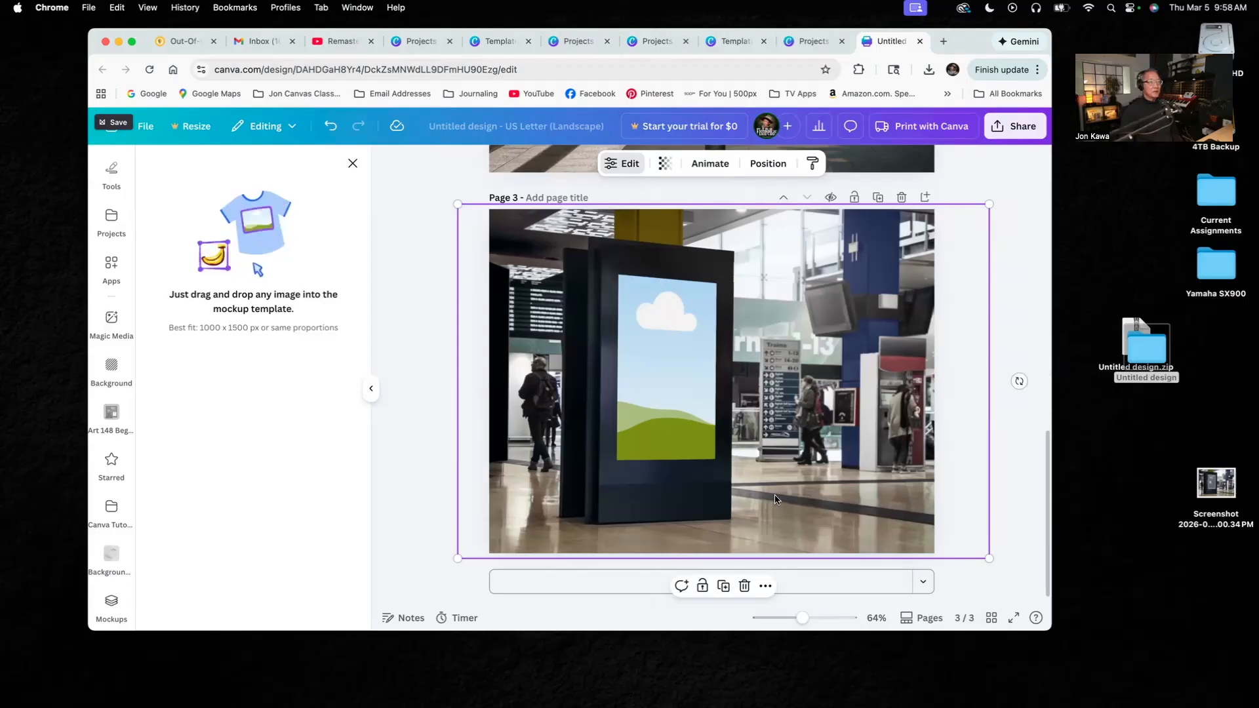
- Place the uploaded Sandhill Cranes of Yellowstone poster into the station kiosk mockup on page 3
left_click(420, 255)
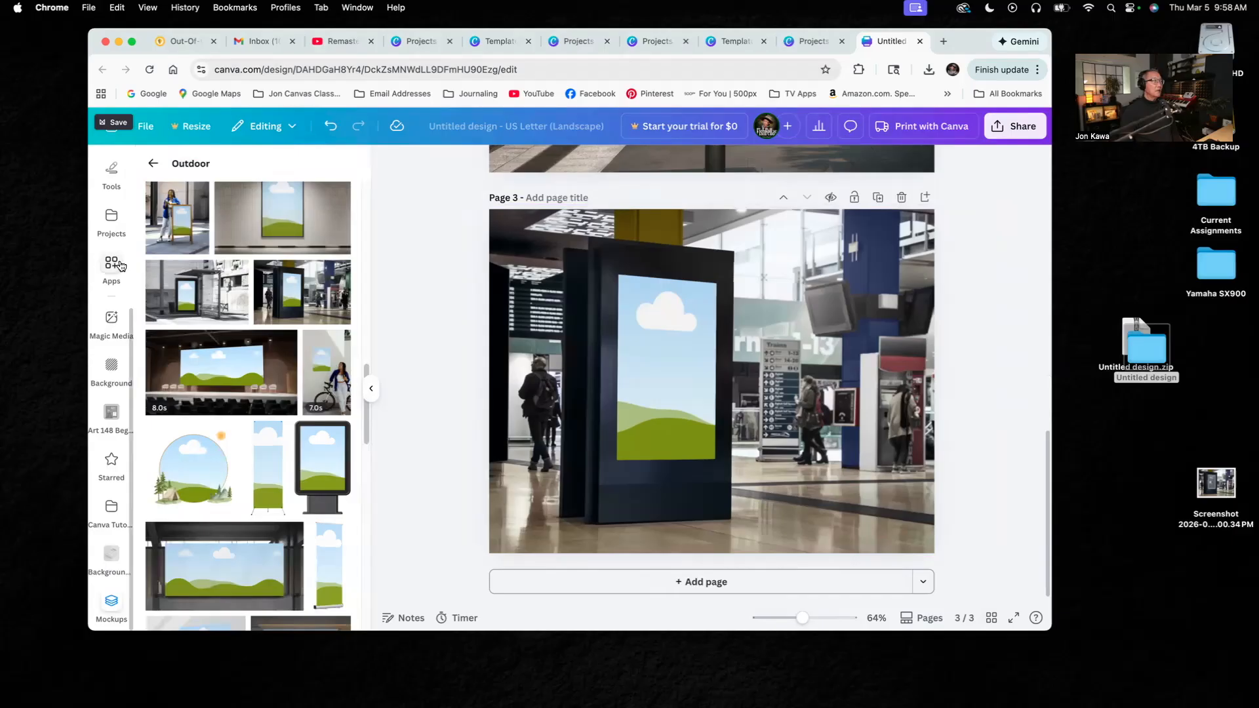
scroll(112, 308, "up", 3)
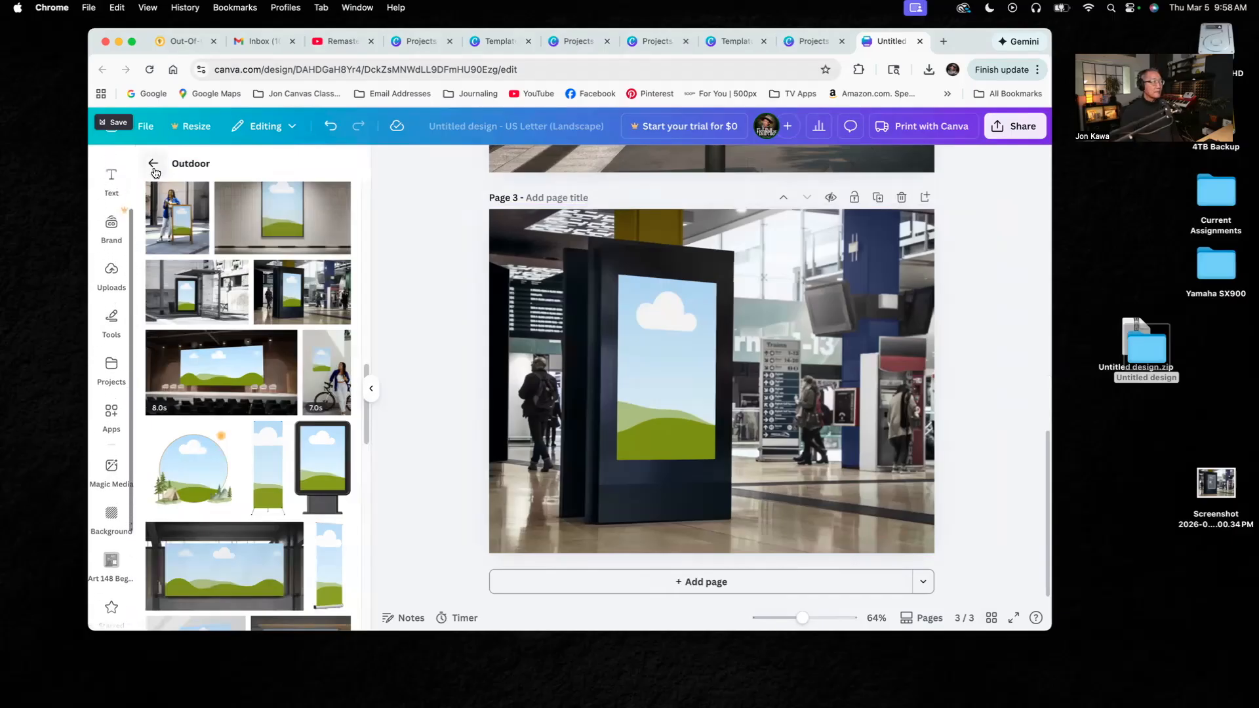
left_click(109, 277)
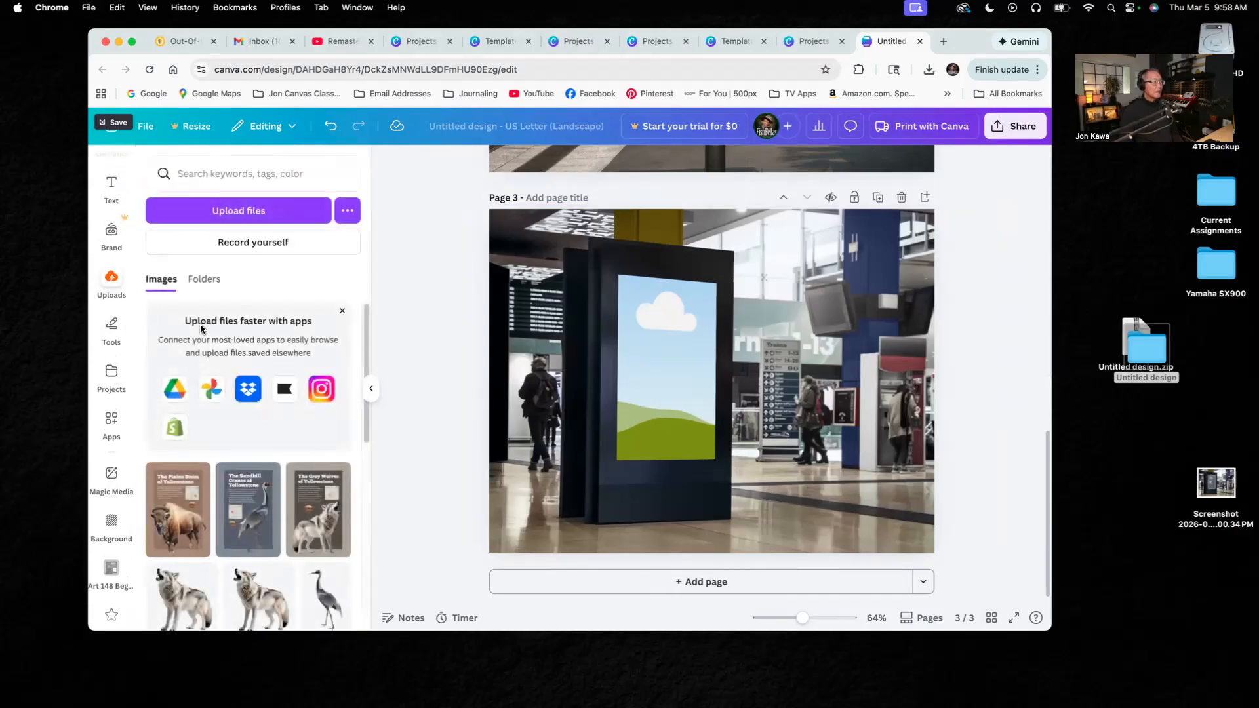
left_click_drag(243, 502, 666, 377)
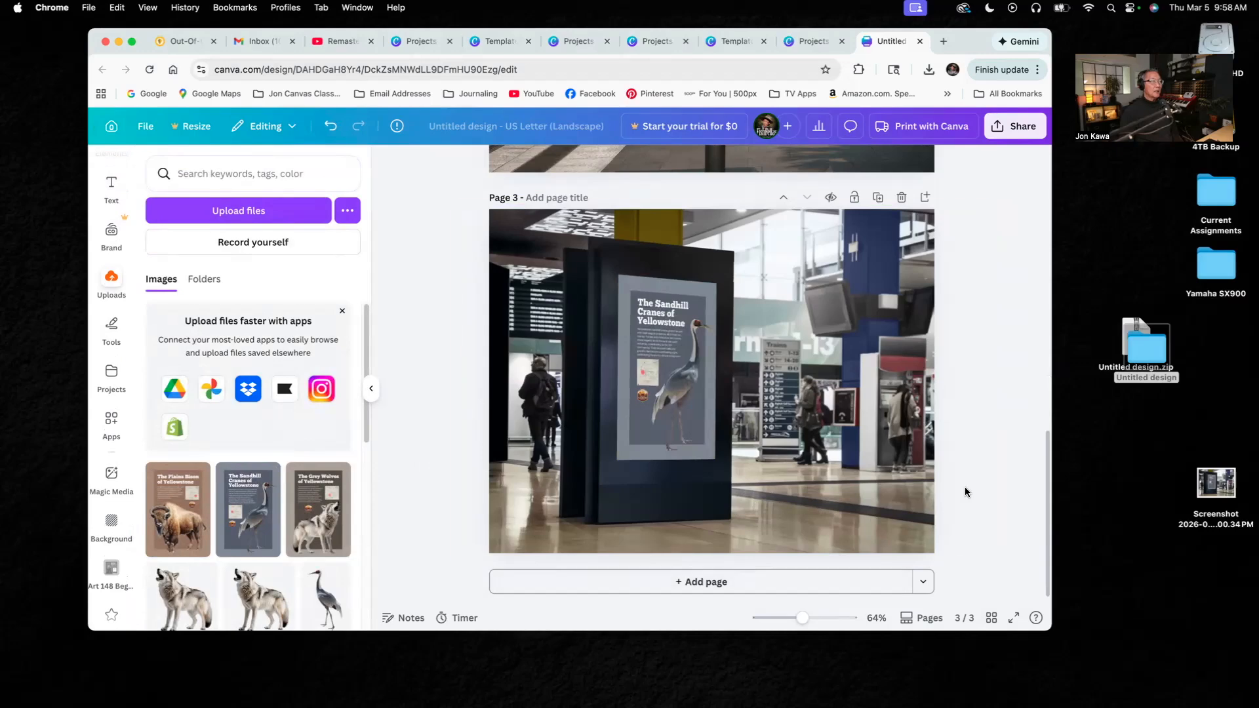
- Download pages 1–3 as PNG files and move Untitled design.zip to the desktop, replacing the older copy
scroll(998, 491, "up", 15)
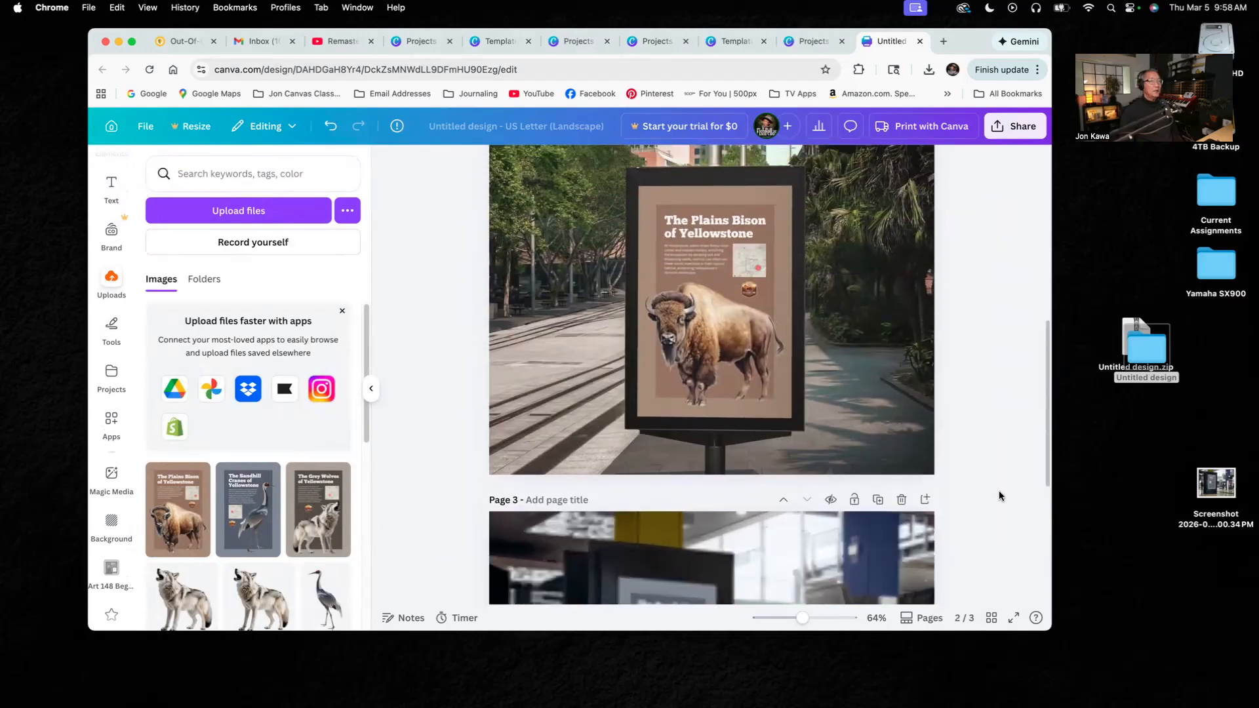
scroll(1000, 496, "down", 10)
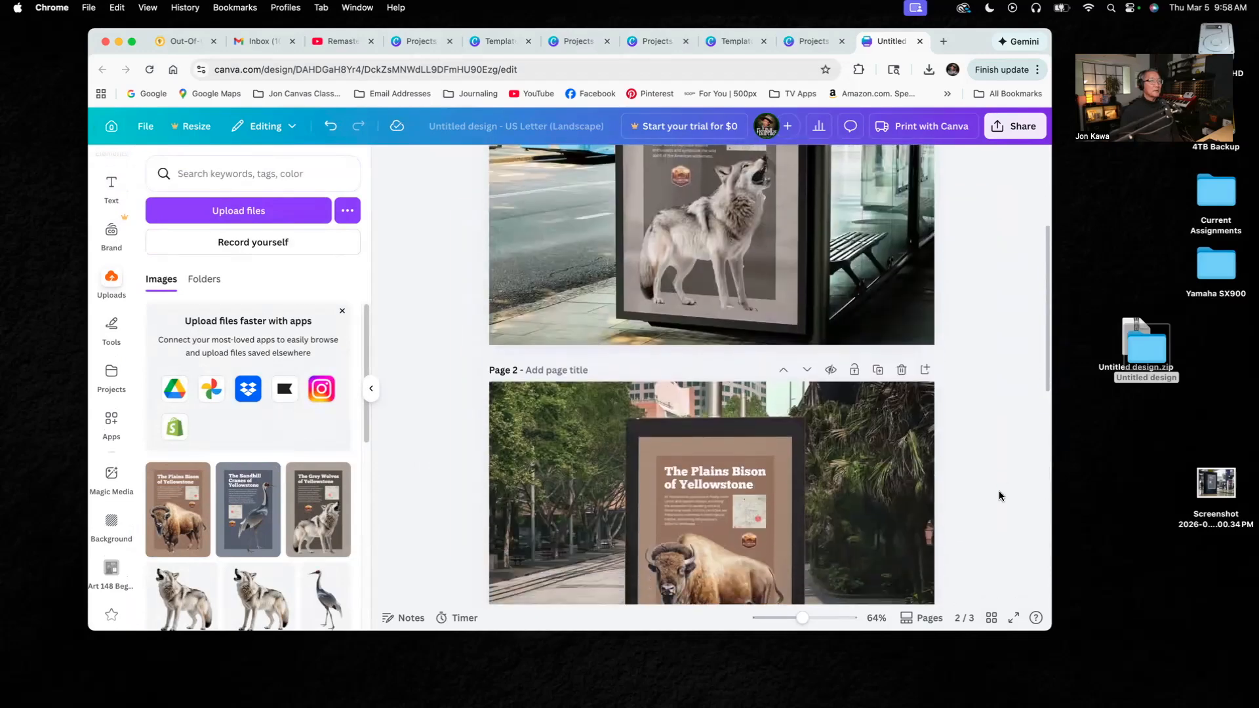
scroll(999, 496, "down", 5)
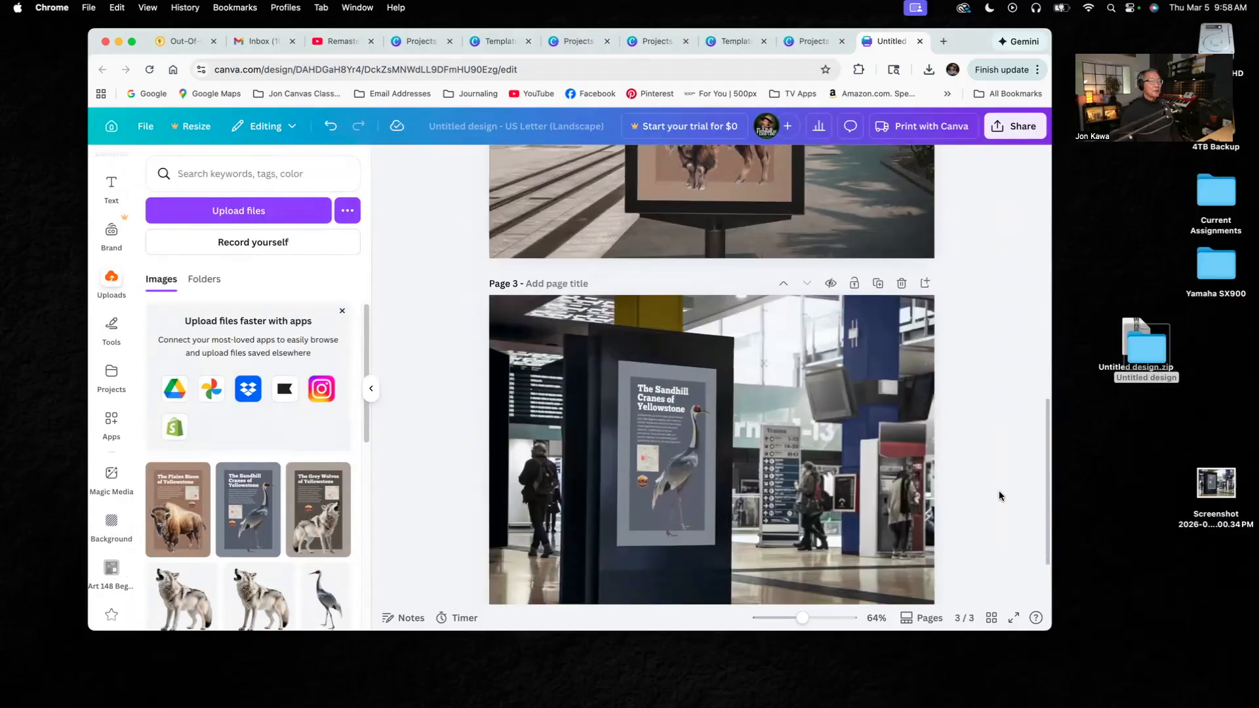
scroll(999, 495, "down", 2)
scroll(999, 496, "up", 15)
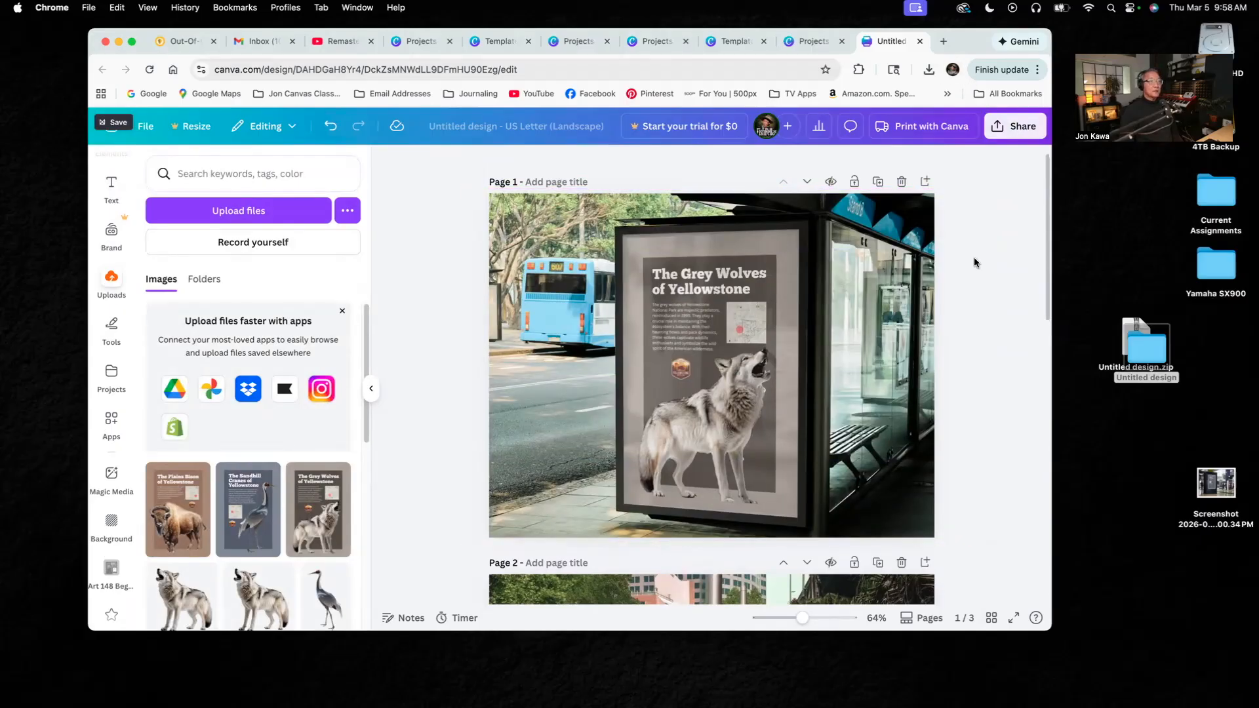
left_click(1013, 138)
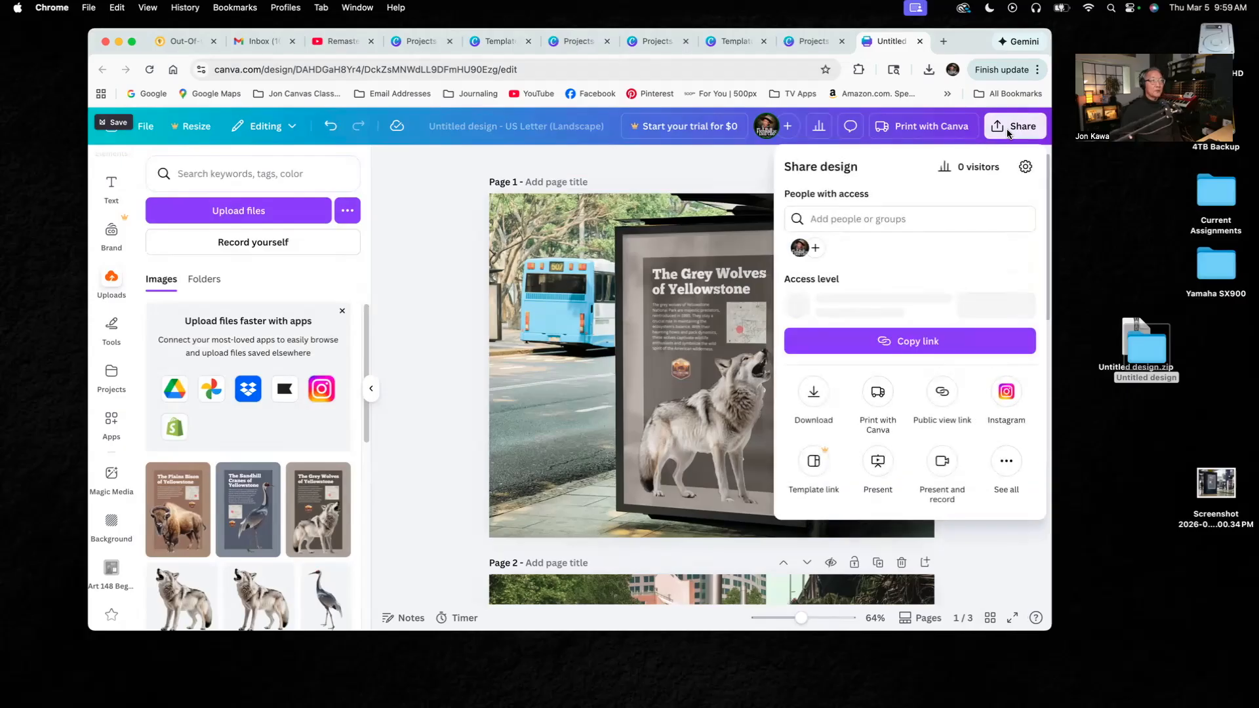
left_click(814, 395)
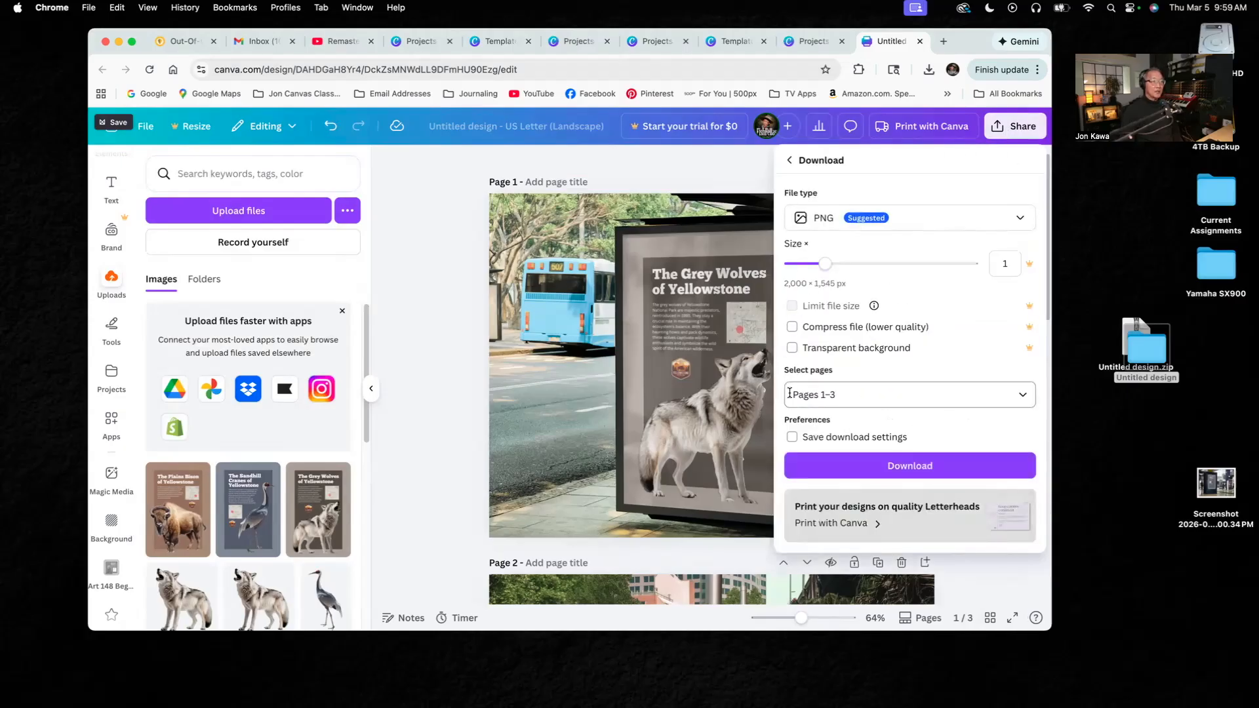
left_click(958, 475)
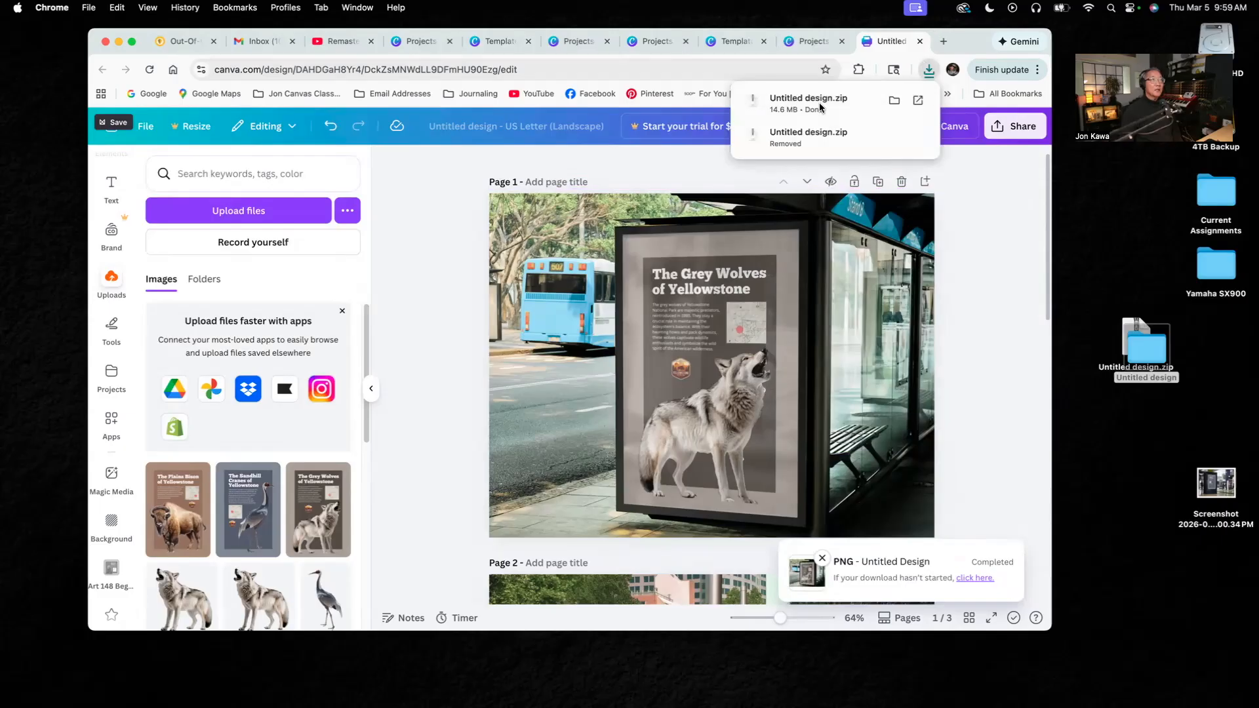
left_click_drag(812, 96, 1151, 435)
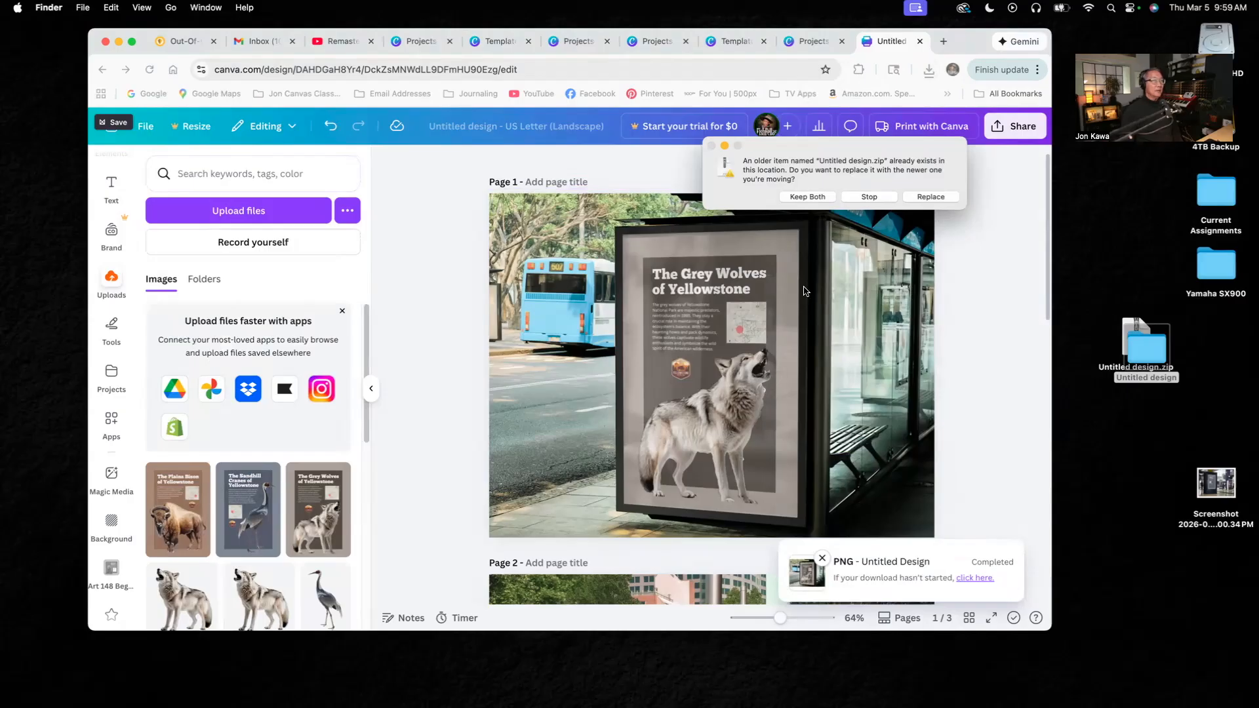
left_click(931, 197)
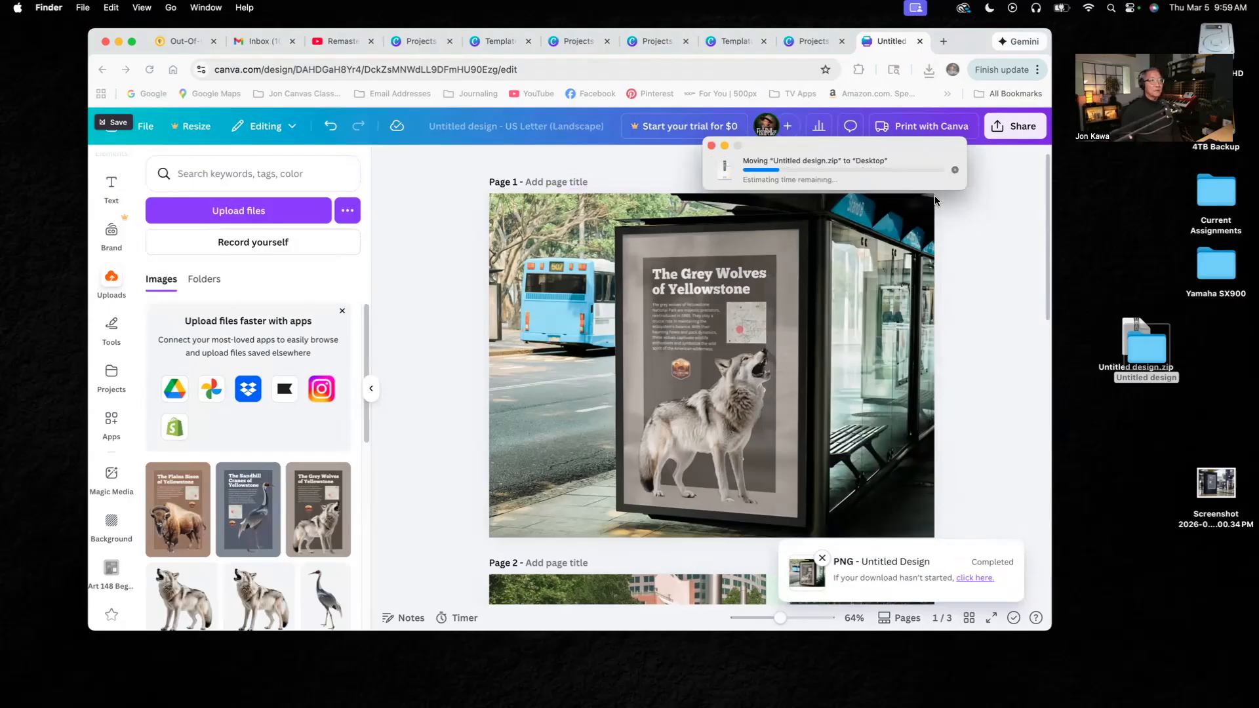
- Preview 1.png in the desktop's Untitled design folder, and delete that folder together with Untitled design.zip
double_click(1147, 350)
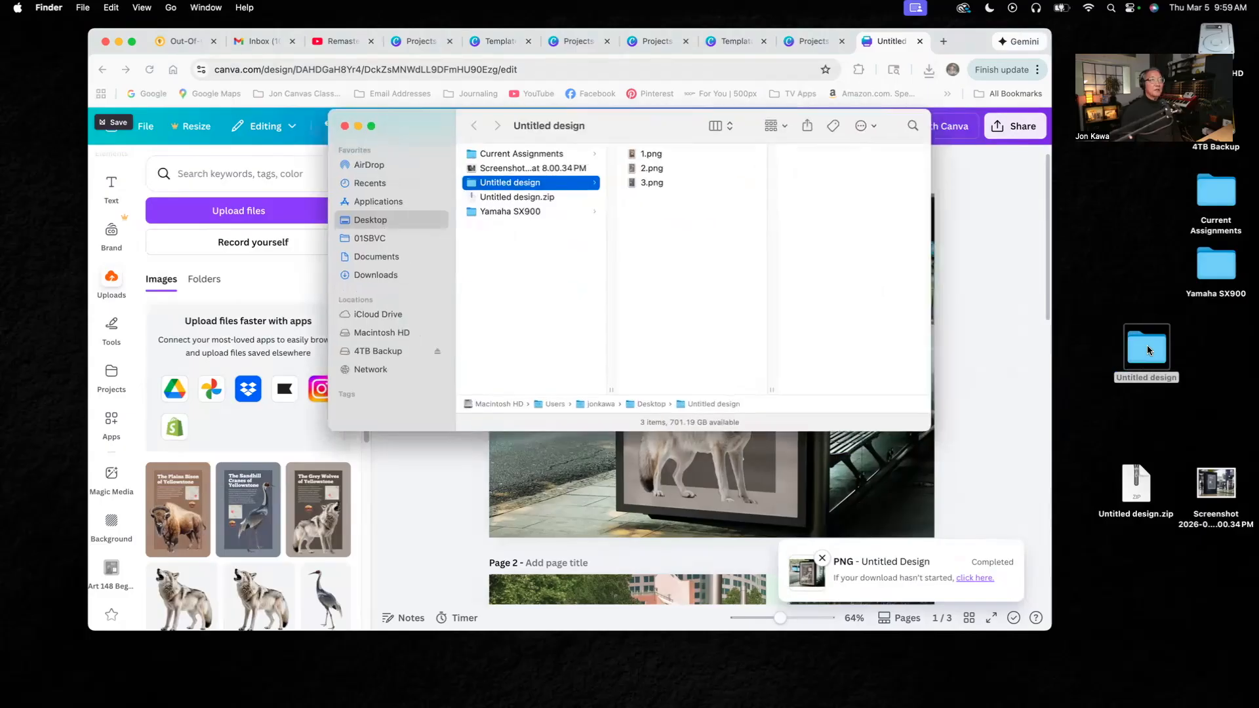
left_click(650, 155)
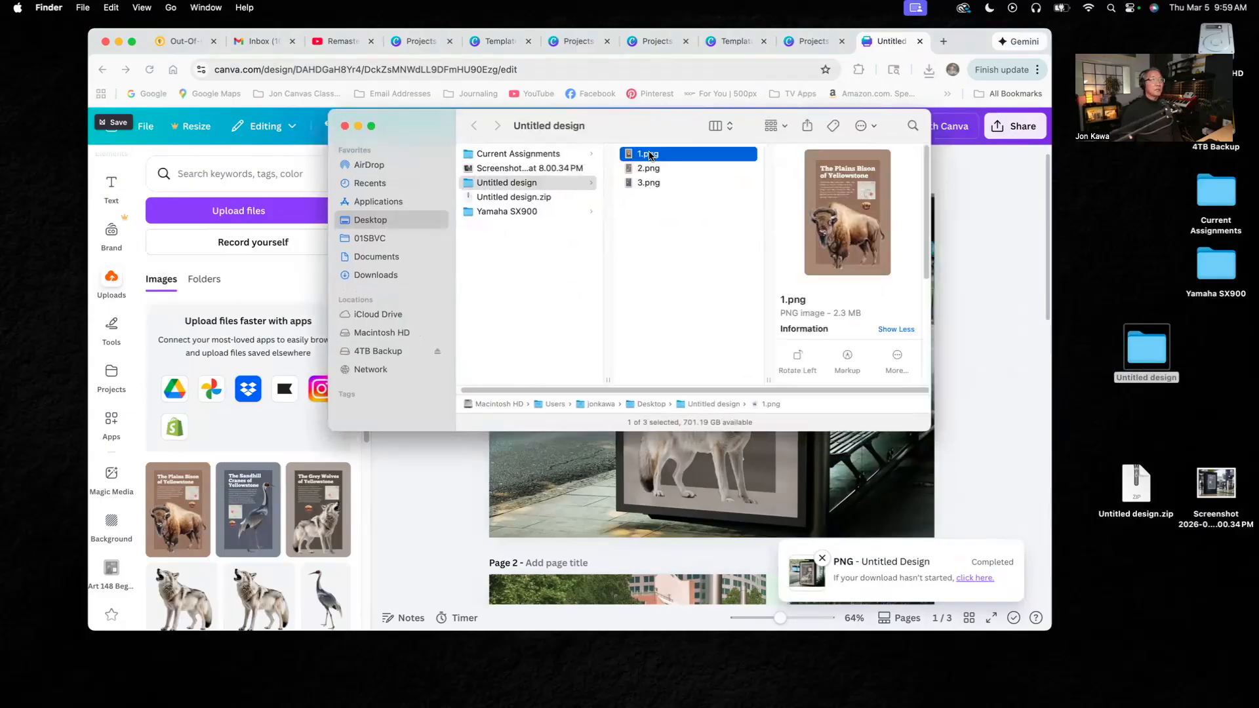
left_click(344, 127)
left_click_drag(1097, 337, 1146, 493)
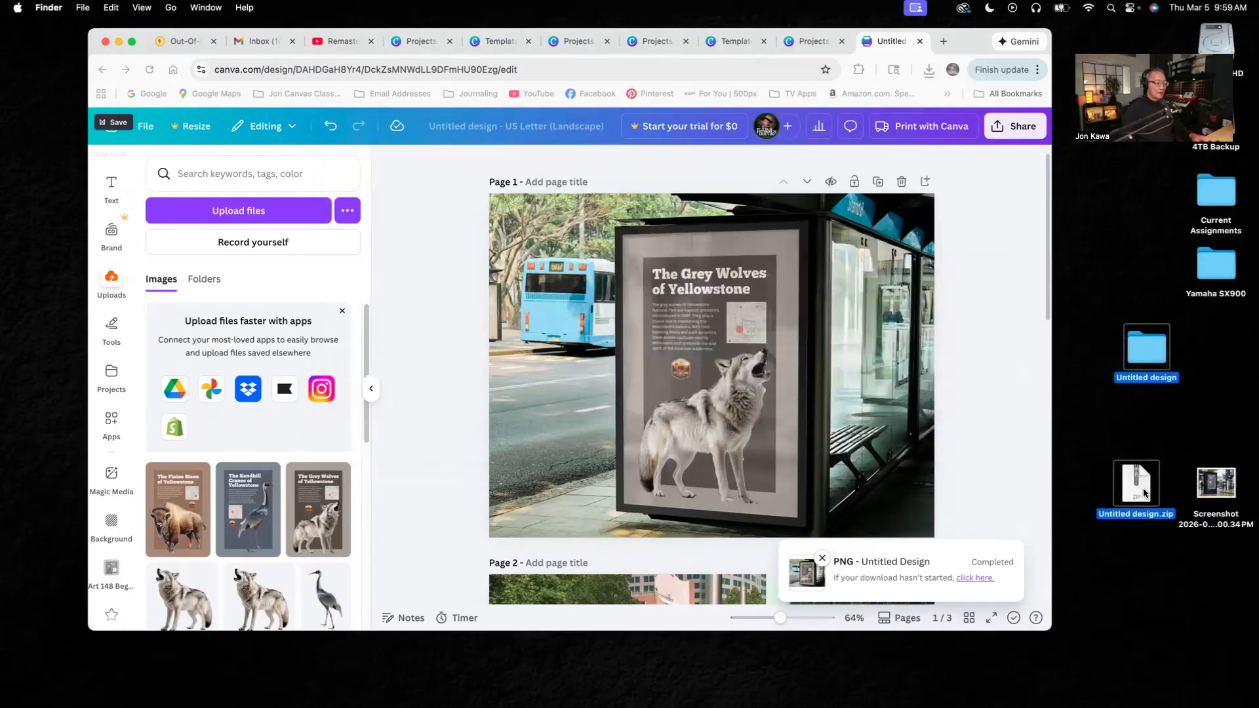
key("super+BackSpace")
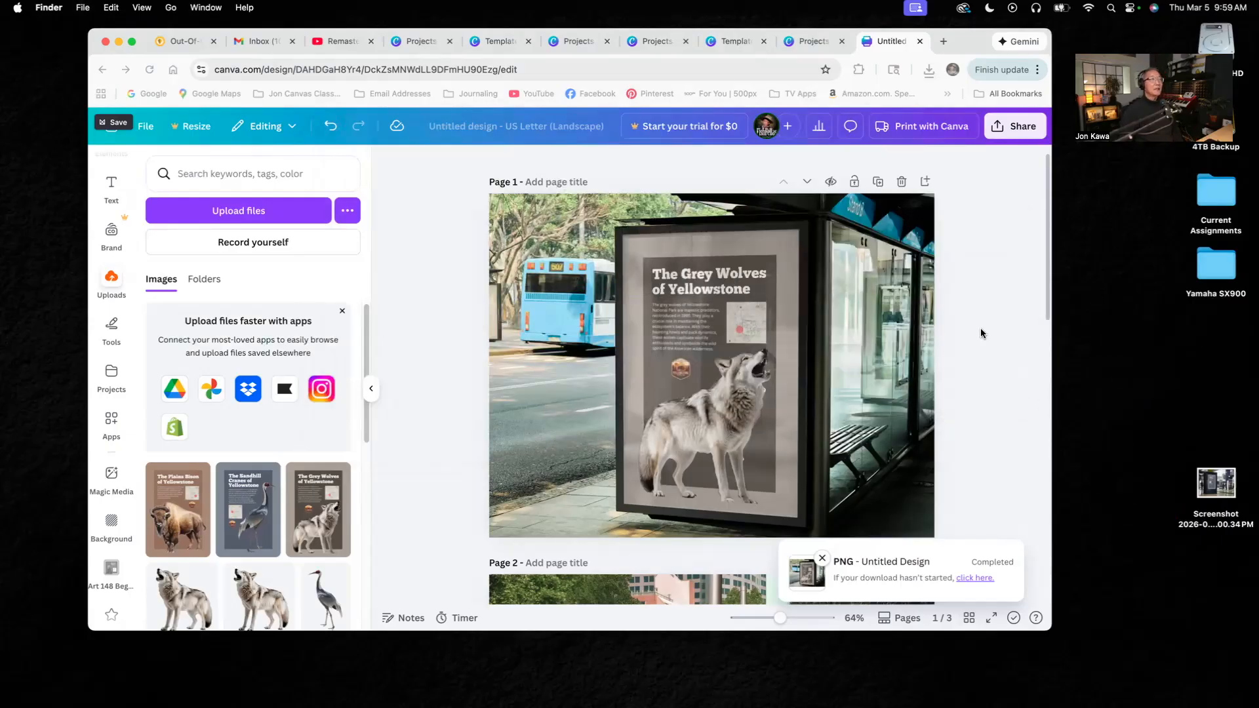
- Try to move Untitled design.zip from the recent download history to the desktop
left_click(928, 70)
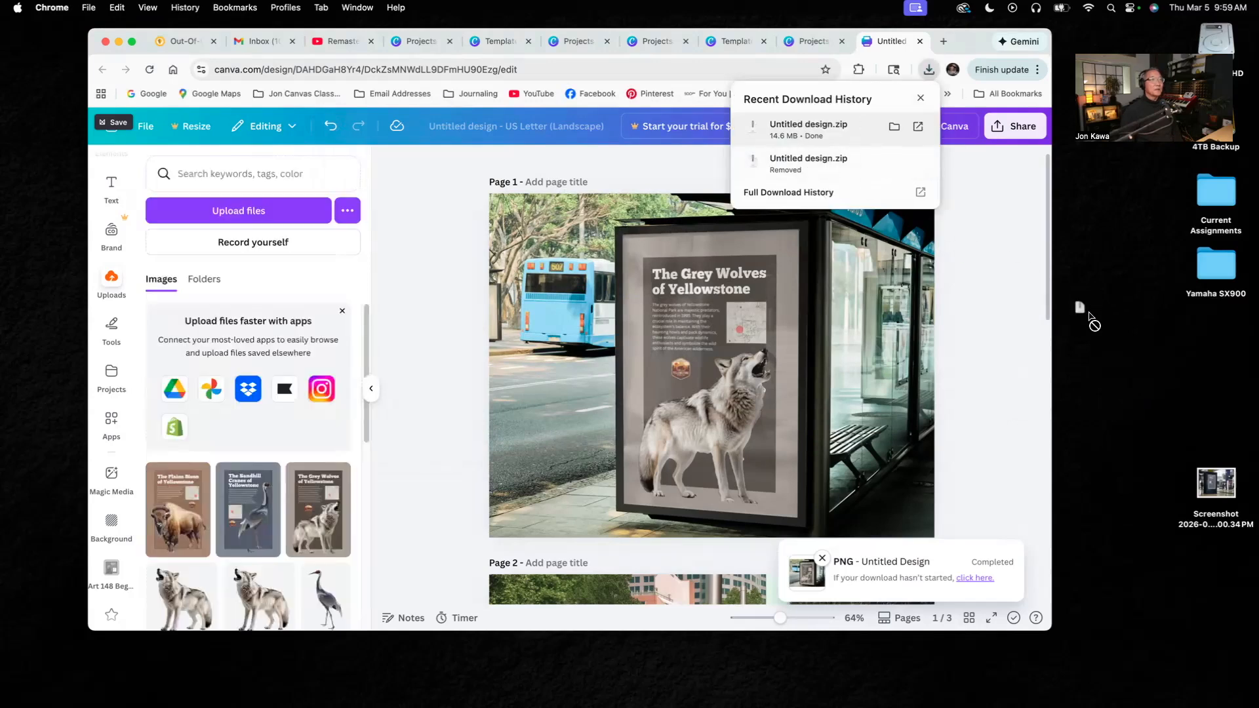
left_click_drag(825, 125, 1152, 345)
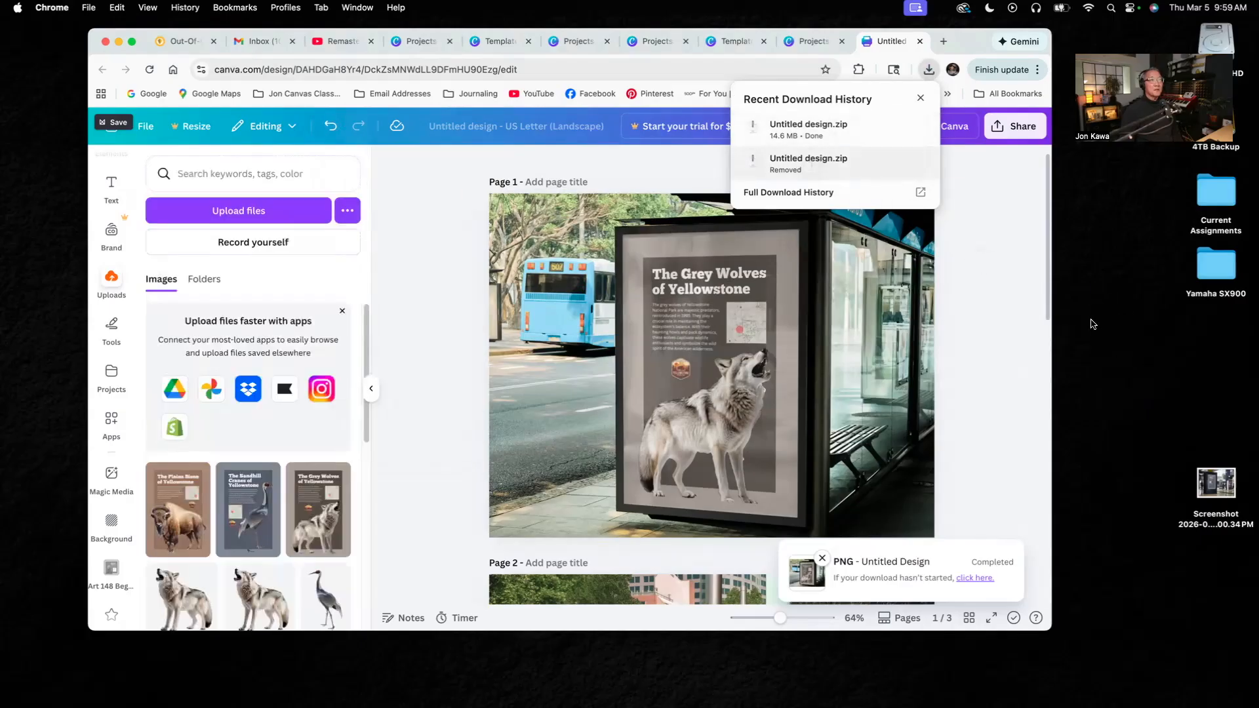
left_click(921, 98)
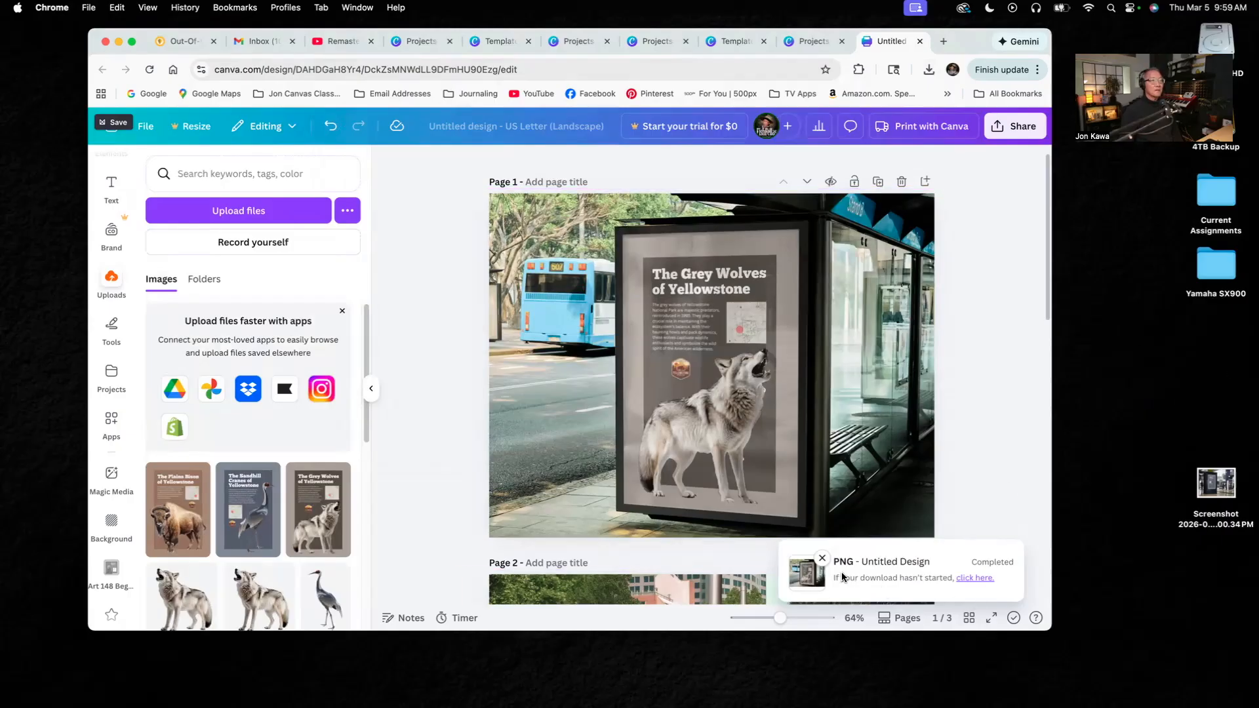
- Download pages 1–3 again as PNG files and extract Untitled design.zip on the desktop
left_click(1018, 127)
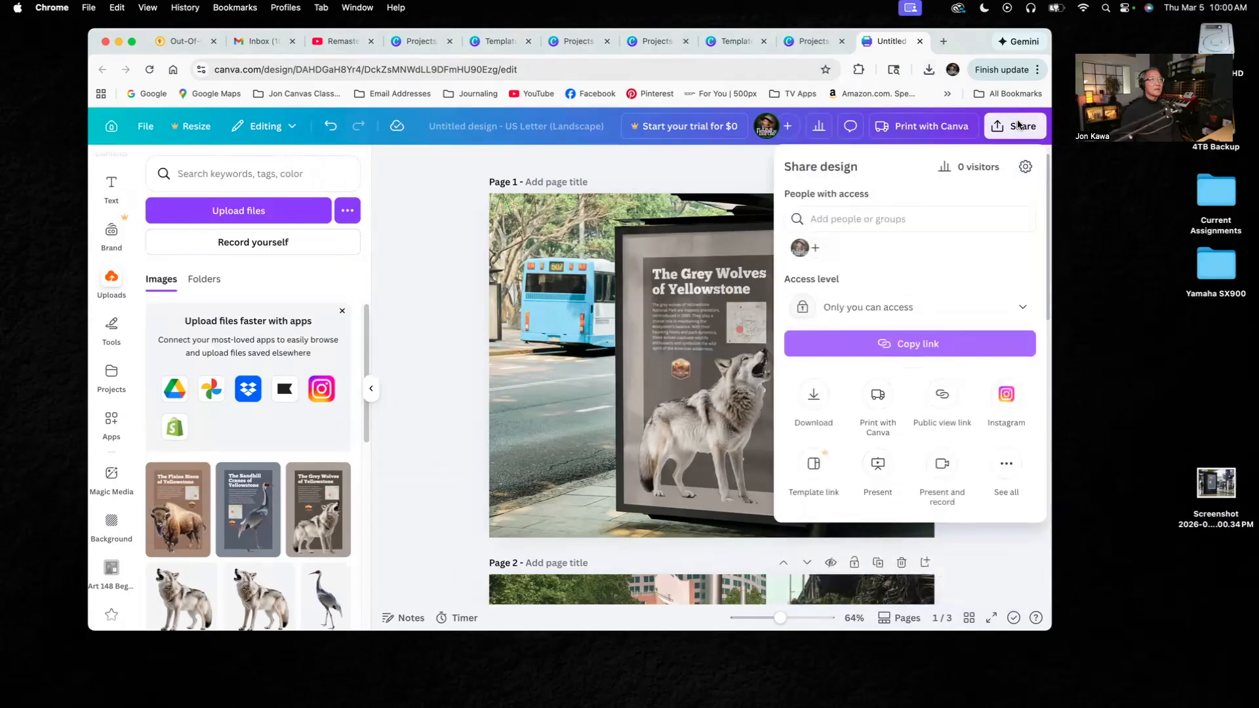
left_click(816, 401)
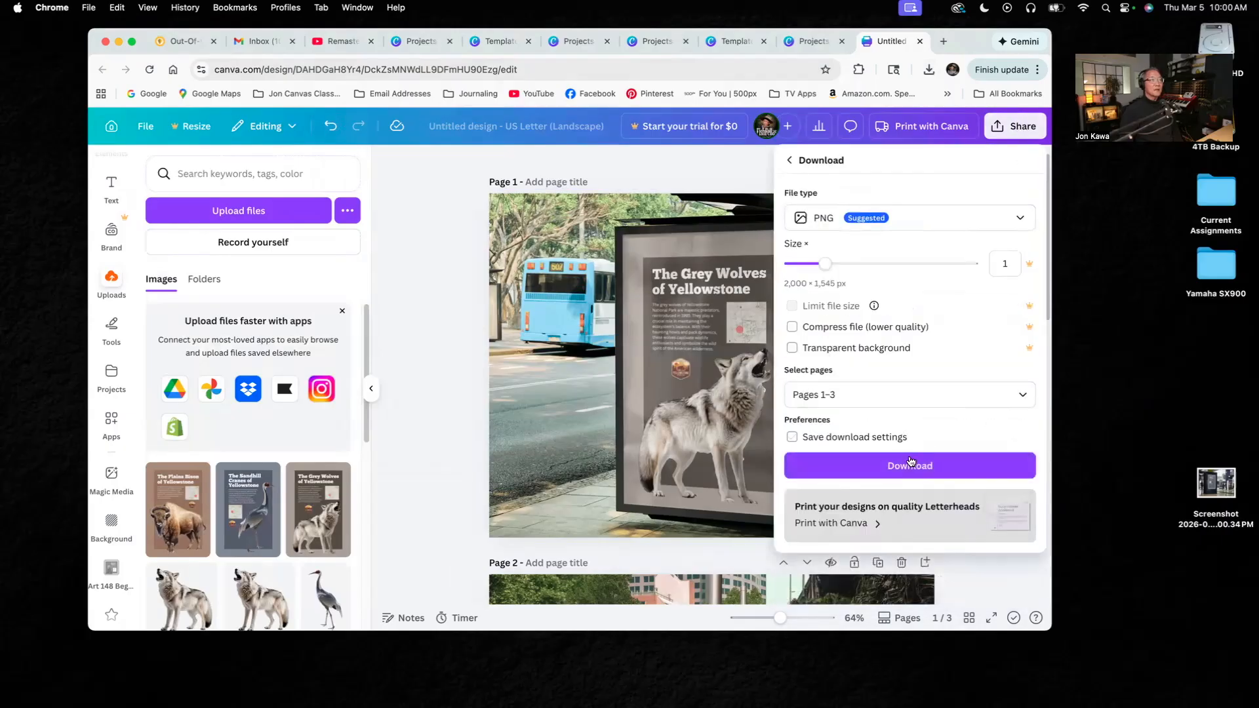
left_click(924, 468)
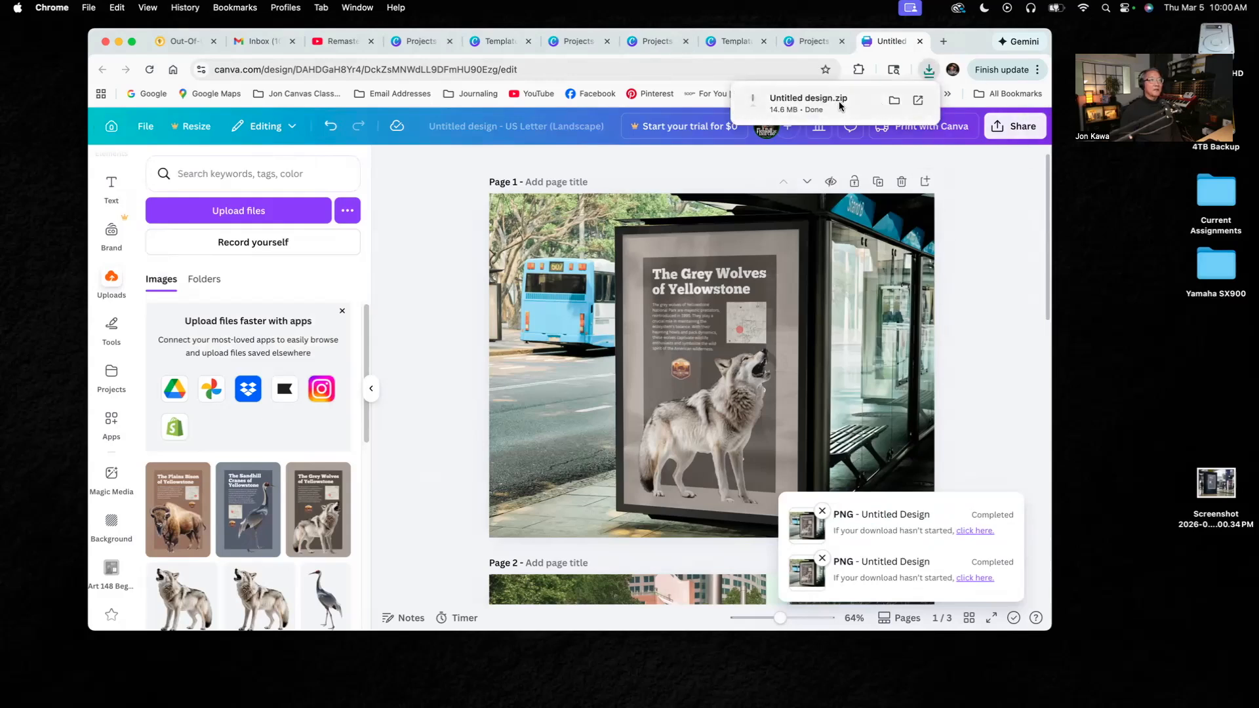
left_click_drag(797, 99, 1137, 342)
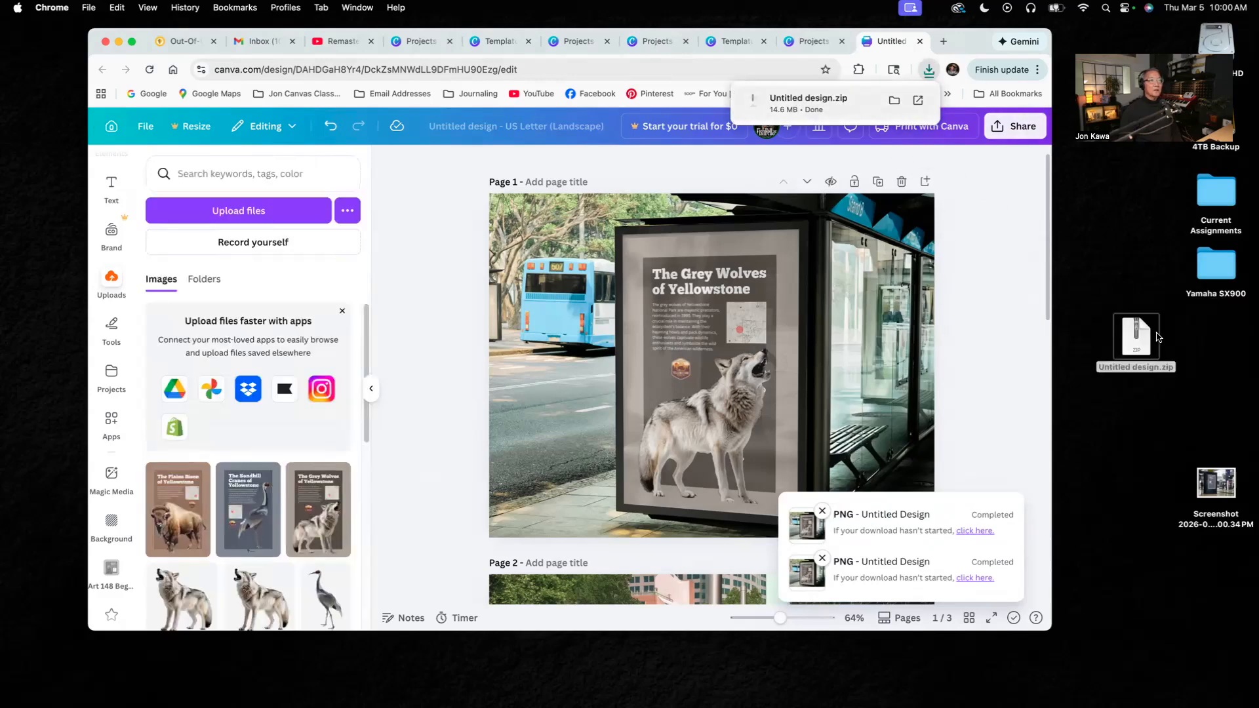
double_click(1136, 341)
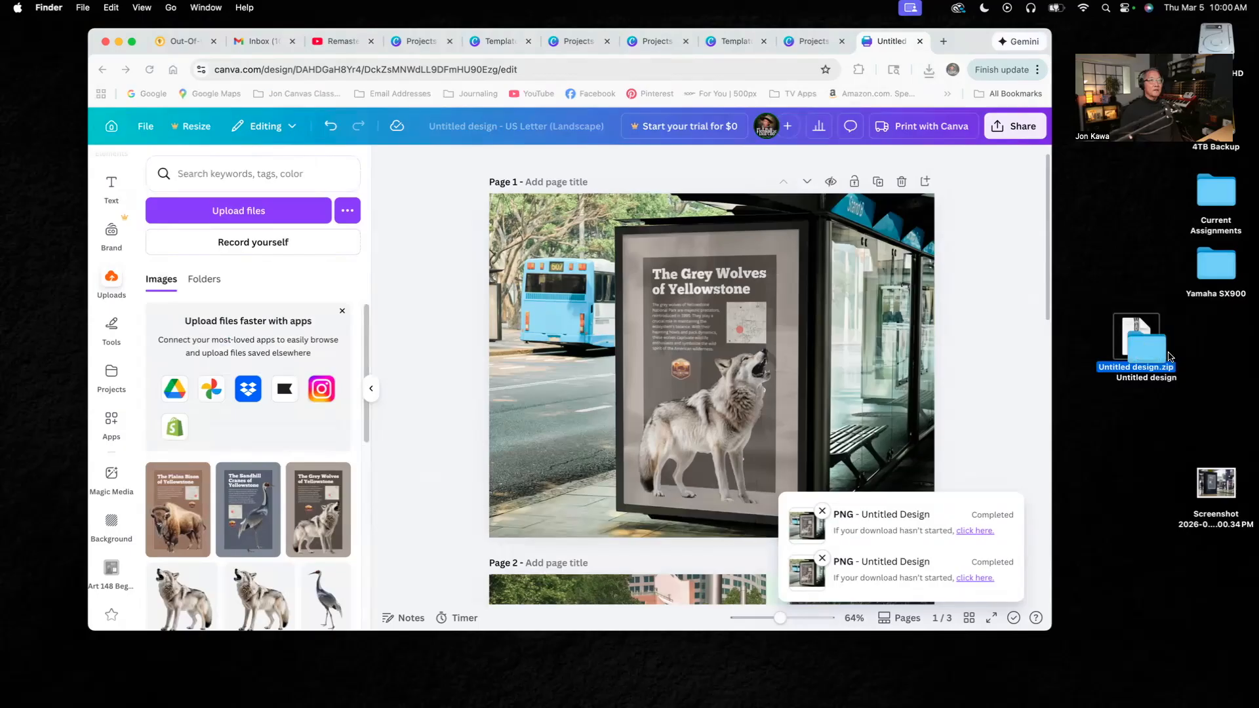
- Open the extracted Untitled design folder on the desktop and check the thumbnails of 1.png, 2.png and 3.png
double_click(1151, 346)
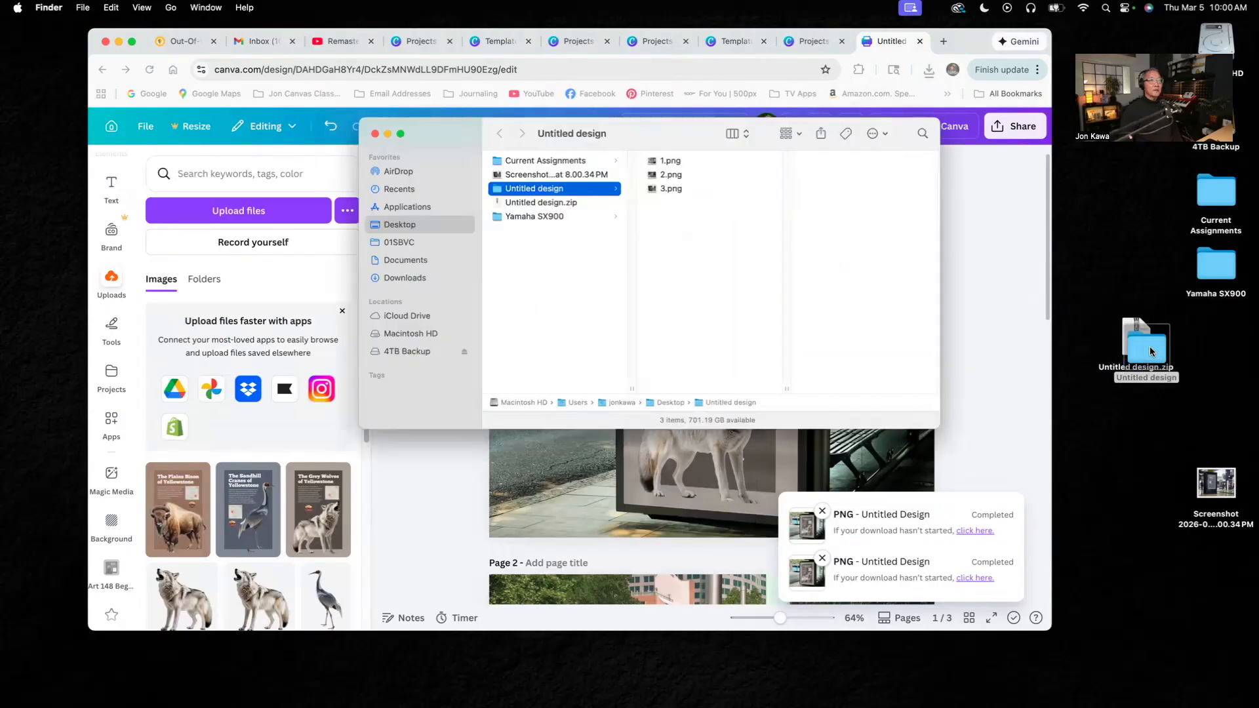
left_click(656, 155)
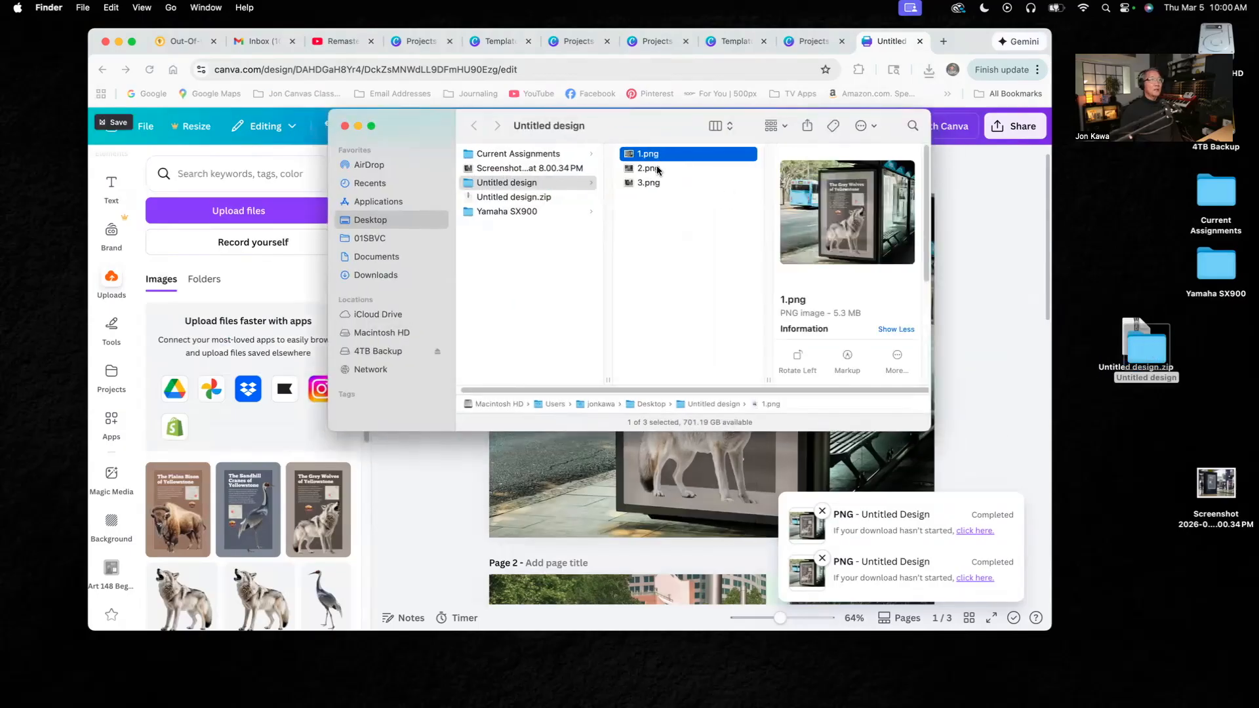
left_click(658, 170)
left_click(659, 183)
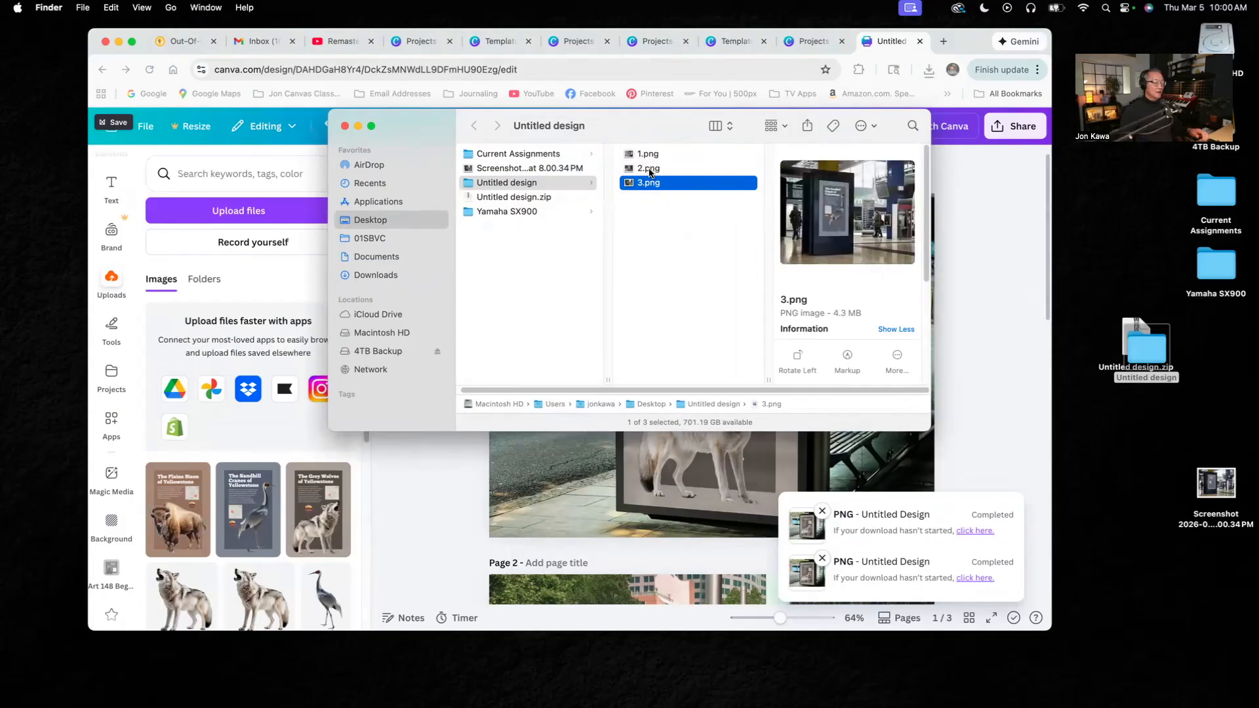
- Open 1.png, 2.png and 3.png together in Preview and examine the wolf, bison and crane mockups at full size
left_click(647, 155)
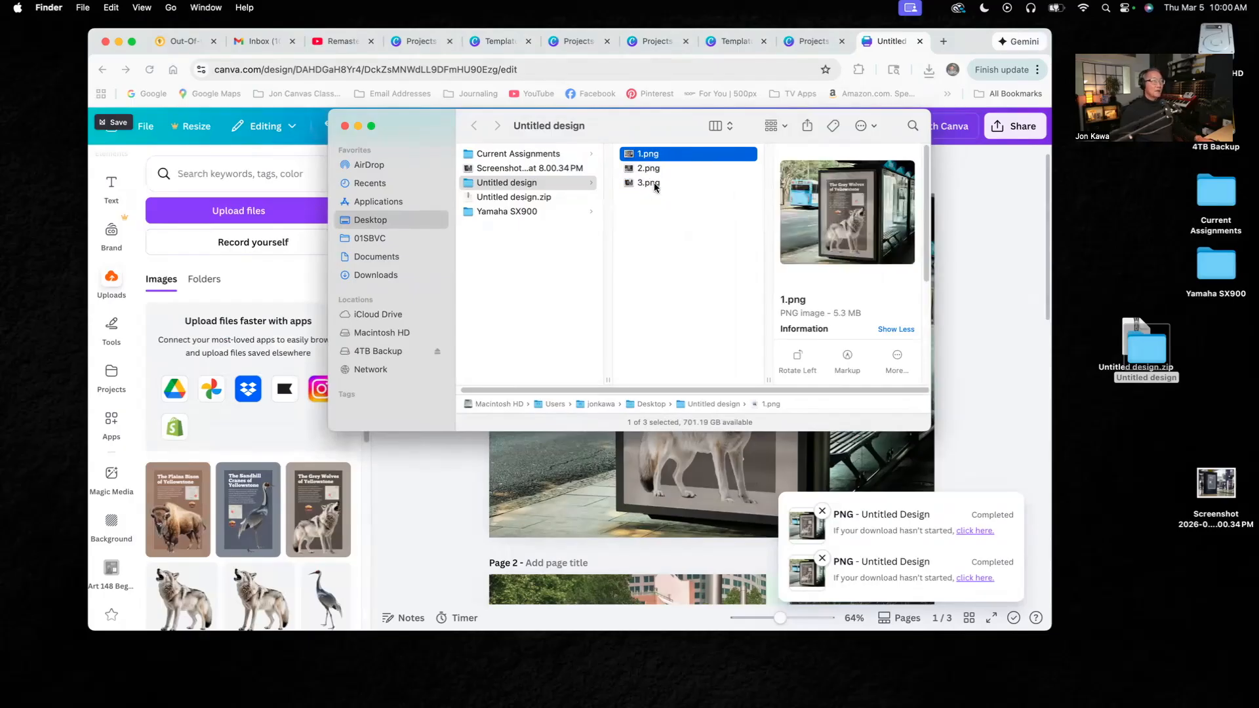
left_click(655, 183, "shift")
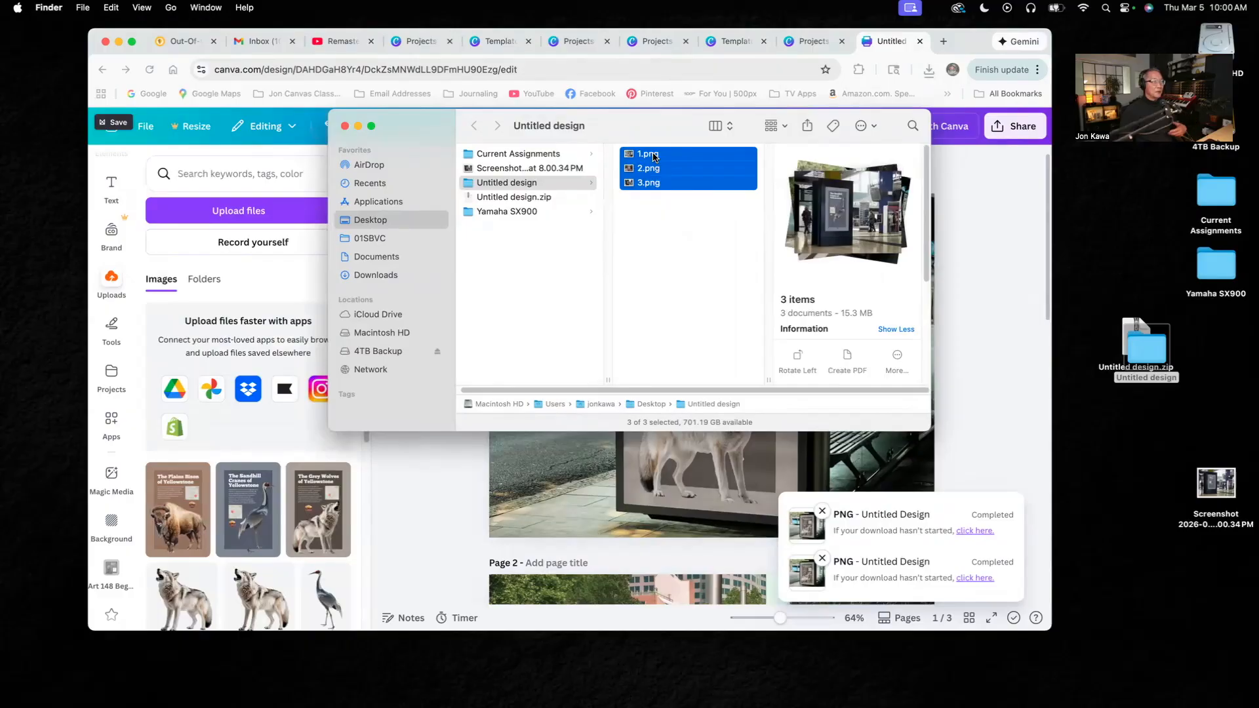
double_click(654, 154)
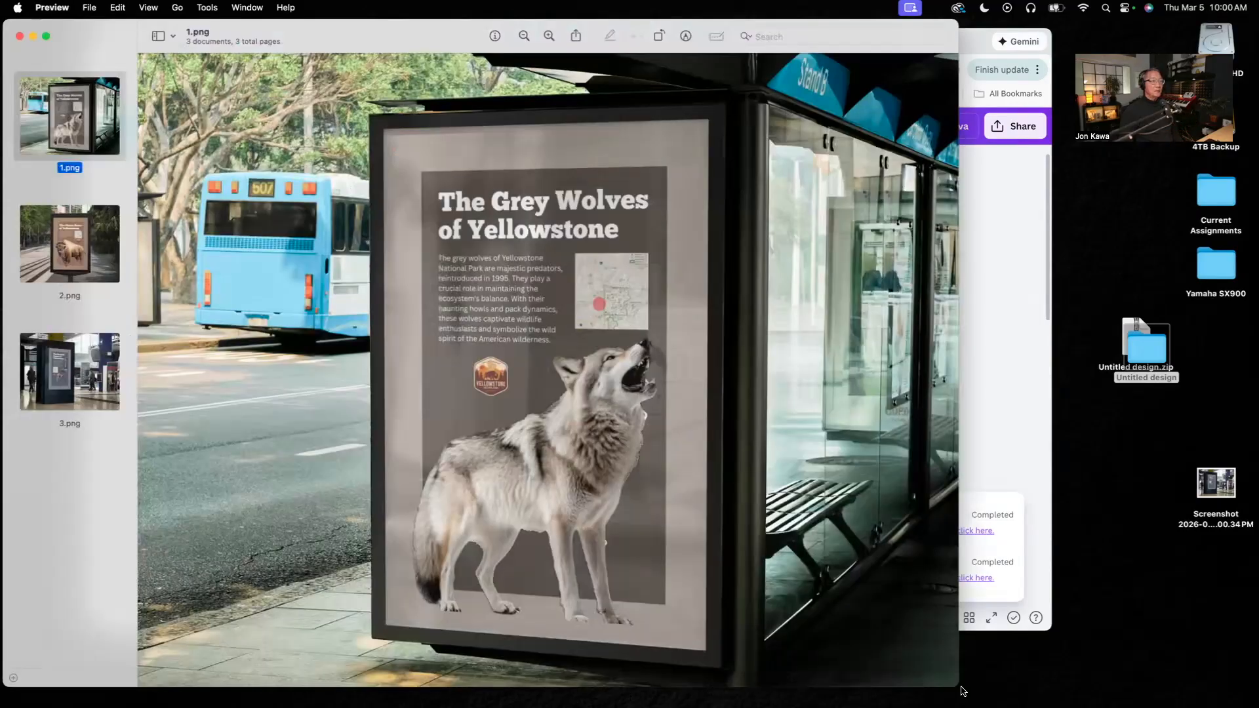
left_click(523, 36)
left_click_drag(454, 47, 596, 45)
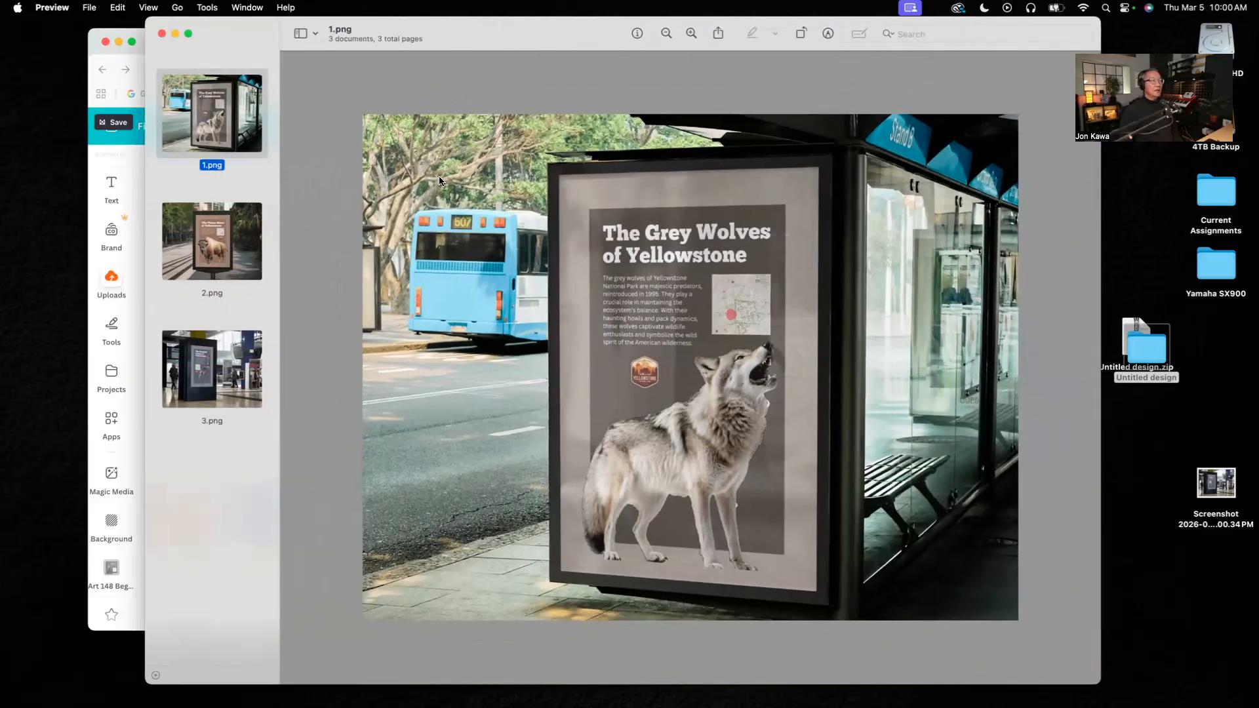
left_click(219, 226)
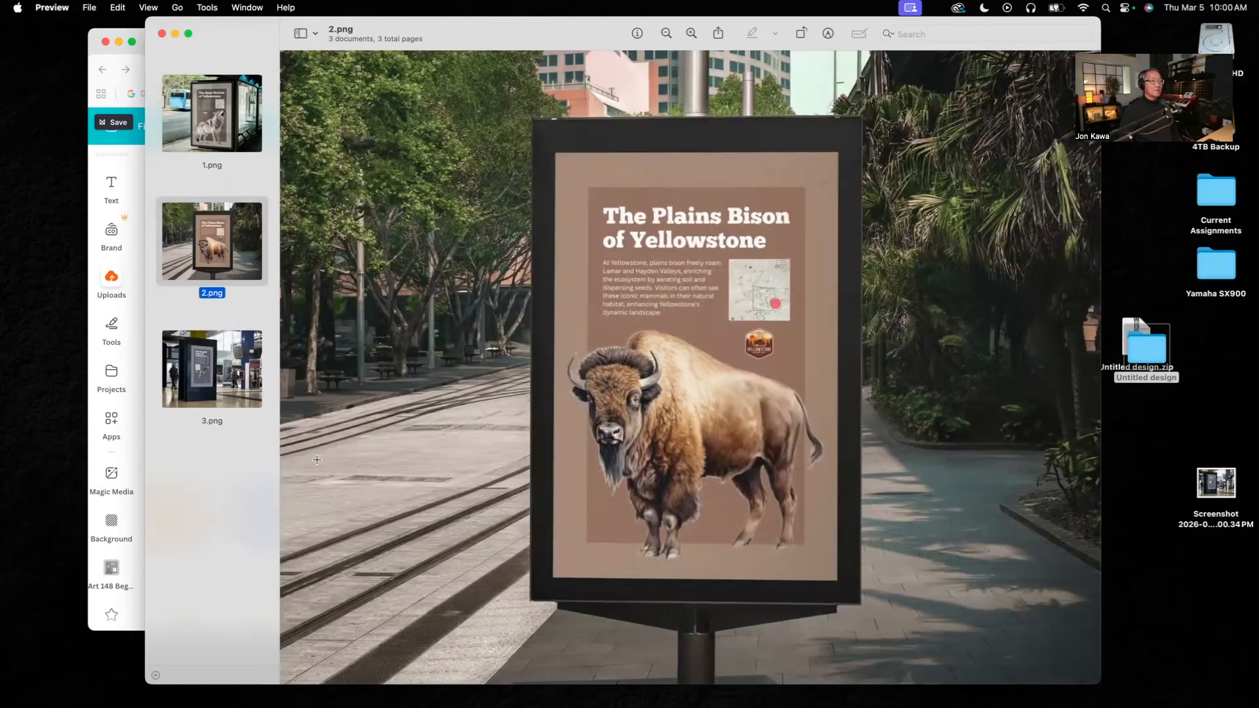
left_click(234, 374)
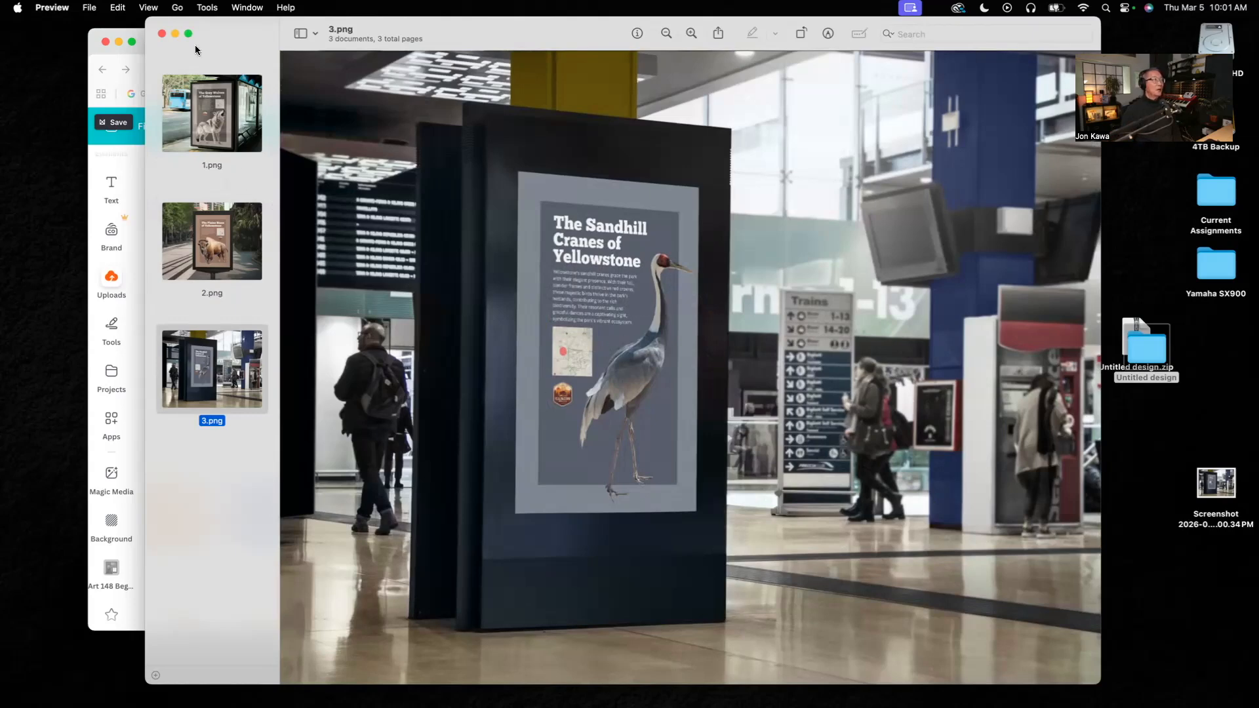
left_click(162, 35)
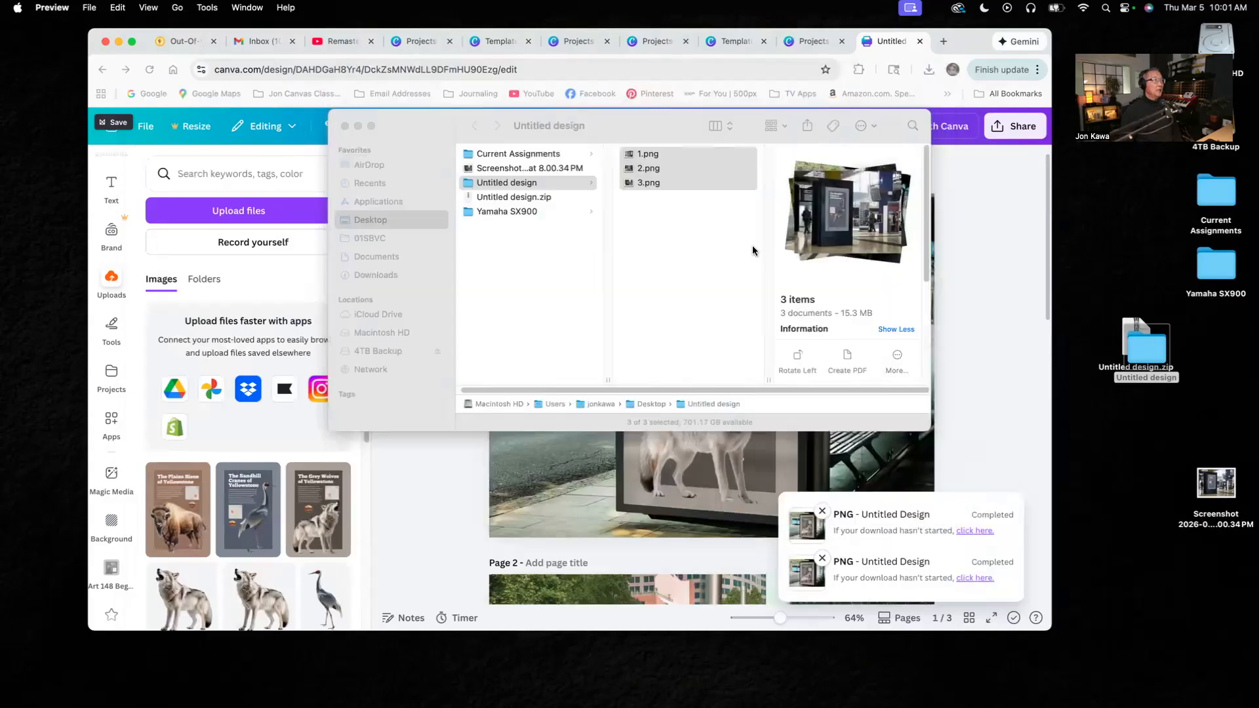
left_click(480, 135)
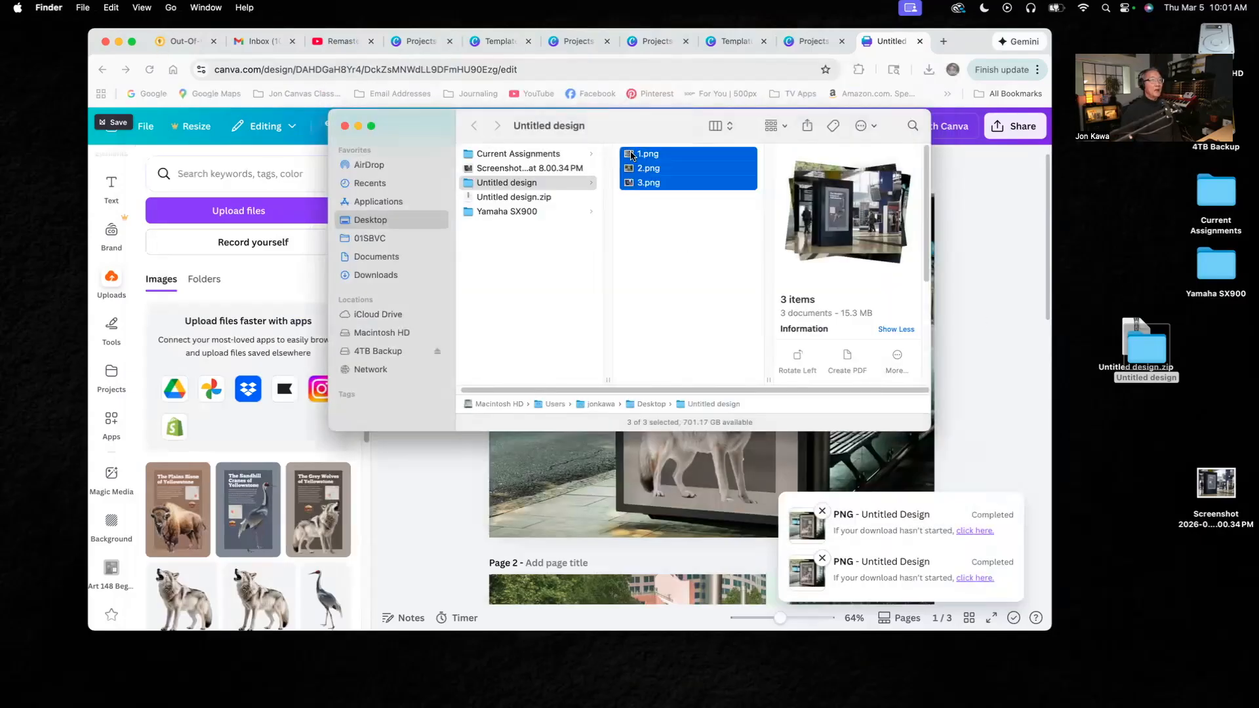
left_click_drag(685, 136, 941, 152)
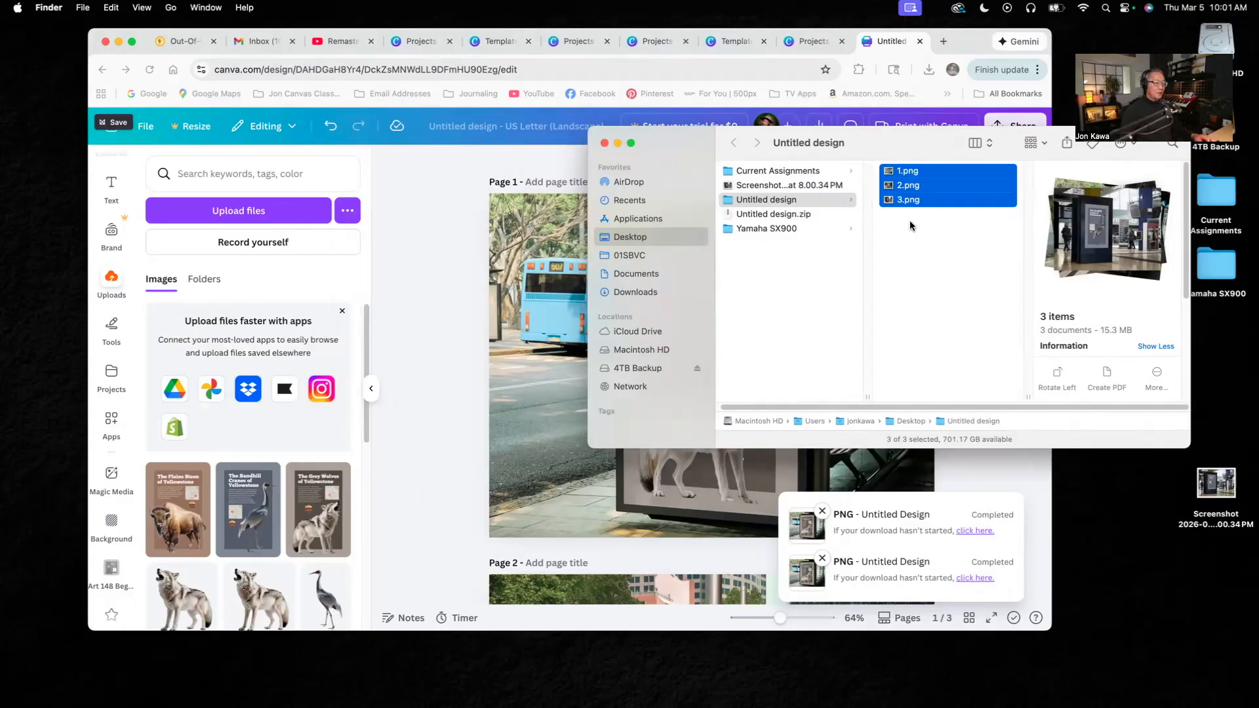
key("super+shift+s")
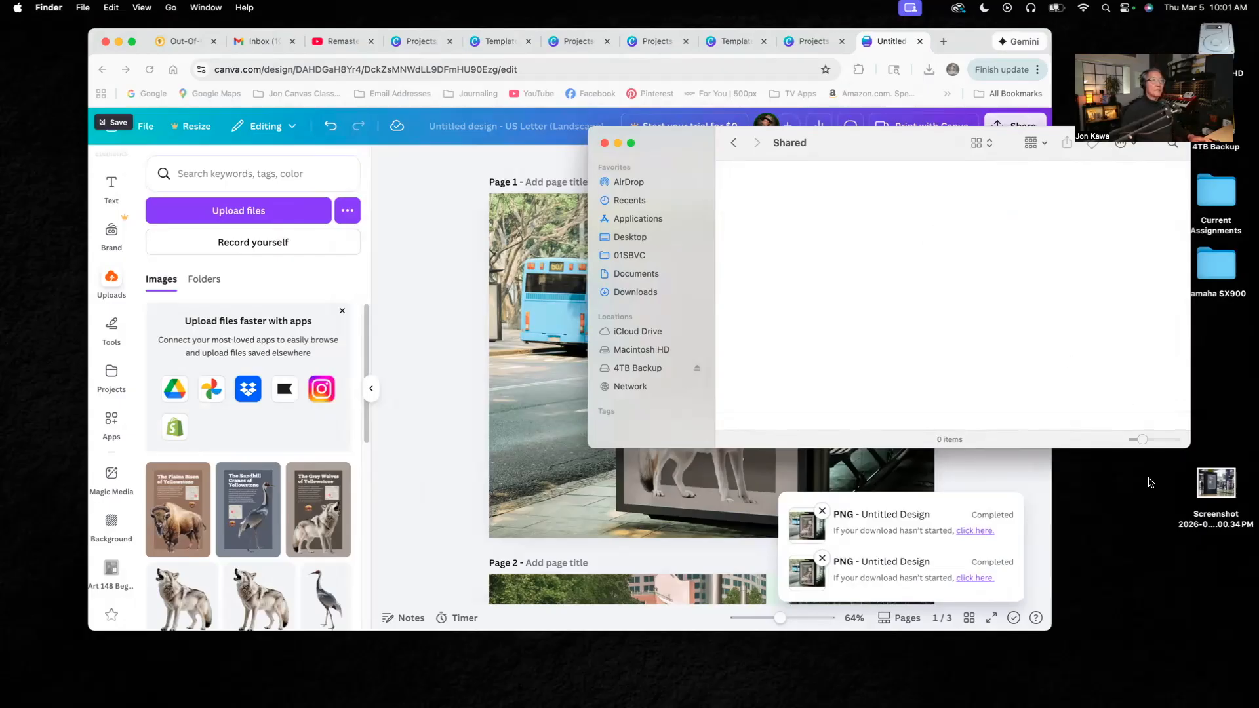
left_click(1153, 504)
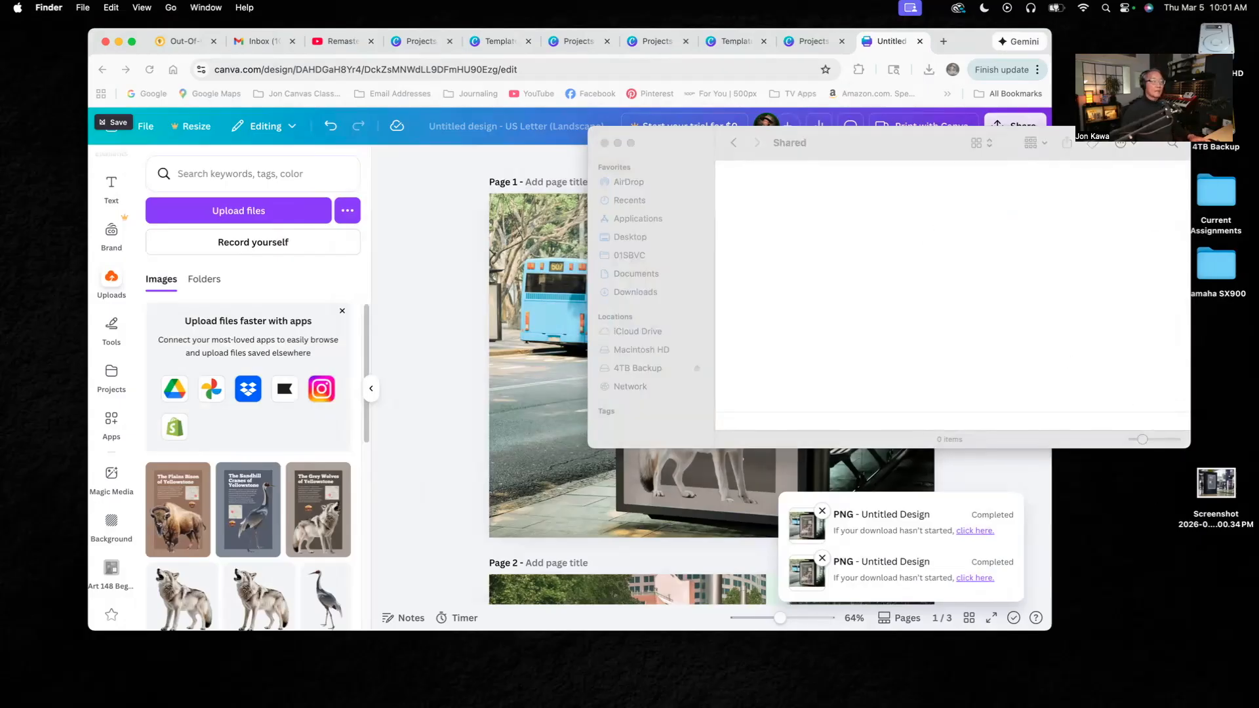